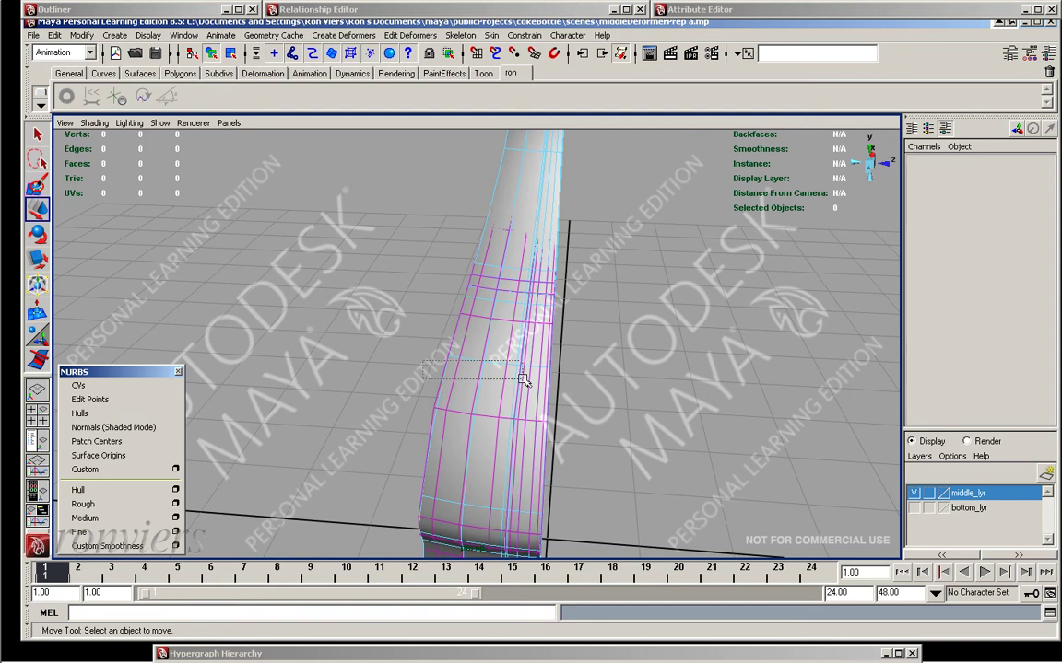
- Marquee-select the control vertices along the upper part of the bottle's revolved surface
drag(526, 380, 499, 245)
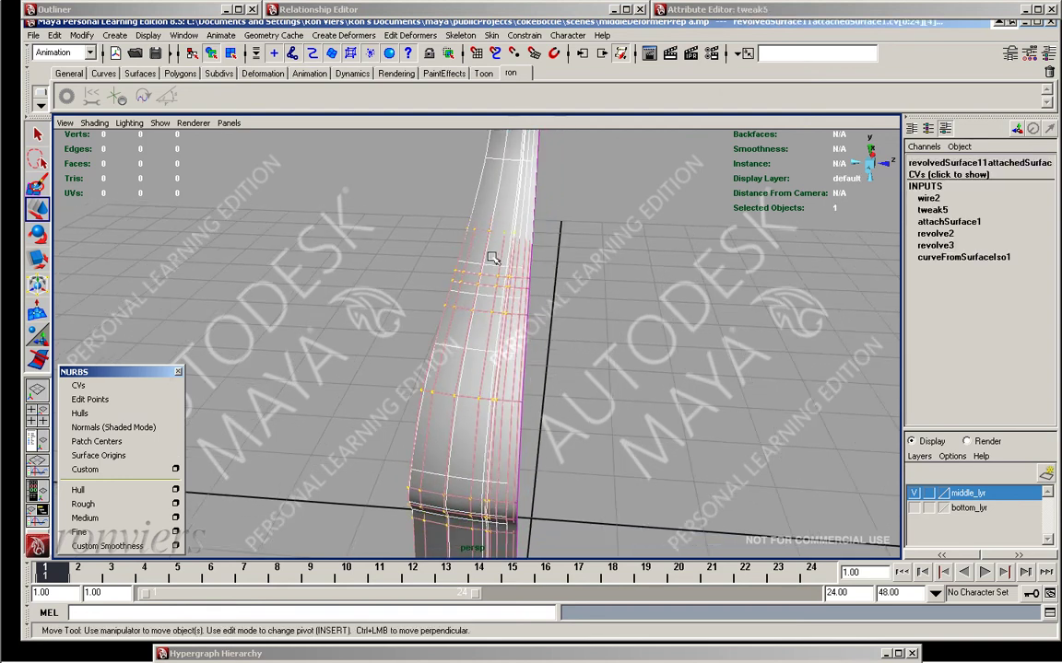
right_drag(493, 258, 431, 258)
alt+drag(431, 258, 460, 357)
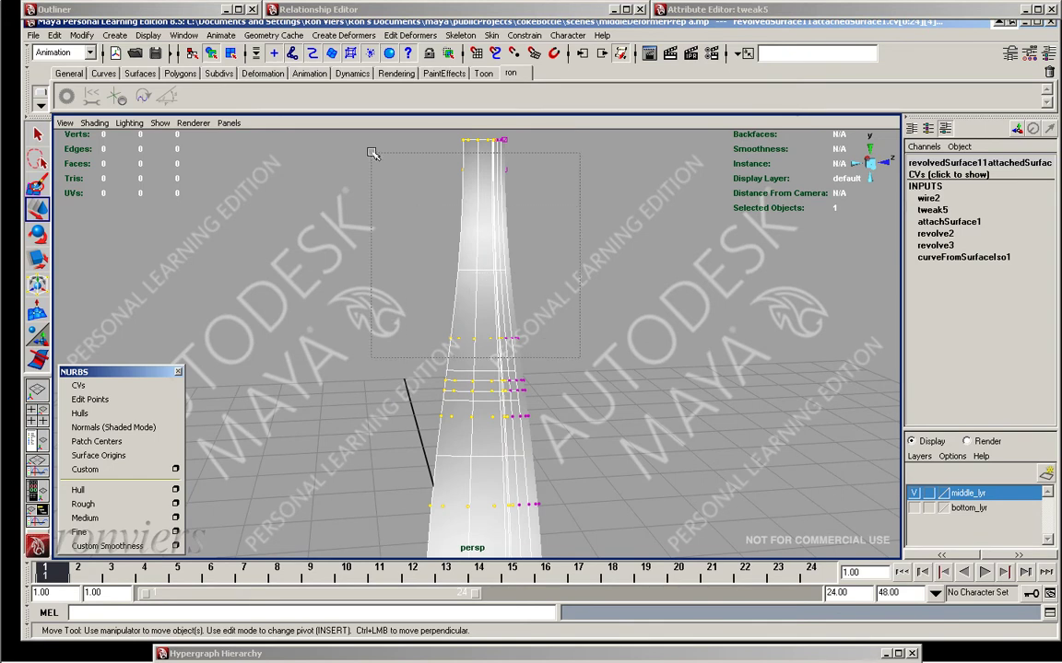
alt+drag(431, 159, 462, 105)
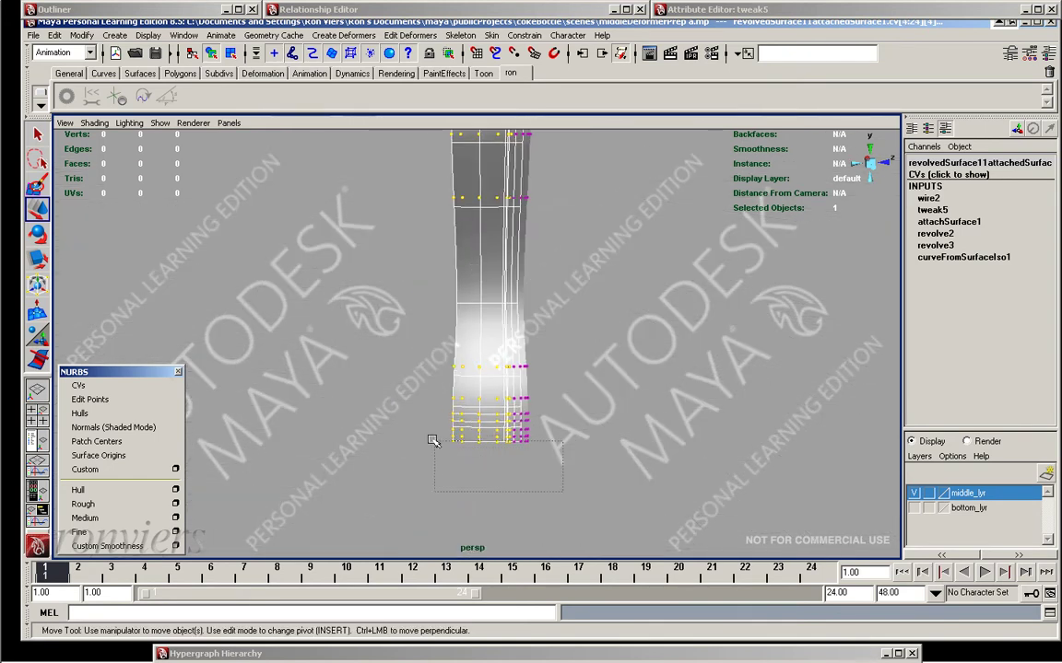
mouse_move(504, 391)
alt+mouse_down()
mouse_move(462, 471)
mouse_move(474, 407)
mouse_move(556, 335)
alt+mouse_up()
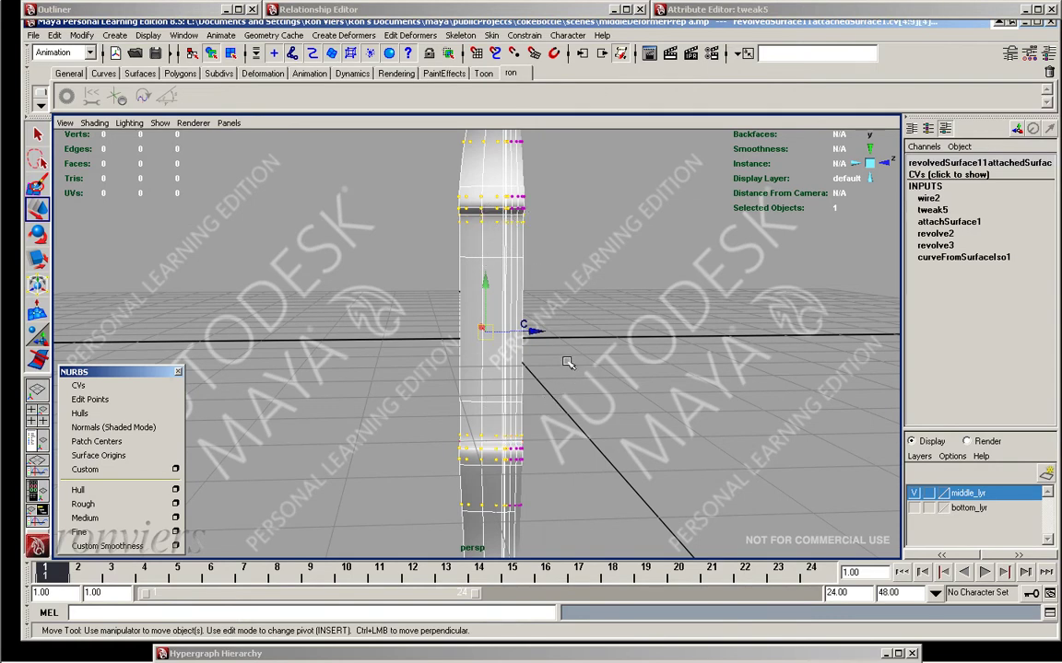
key(space)
click(674, 308)
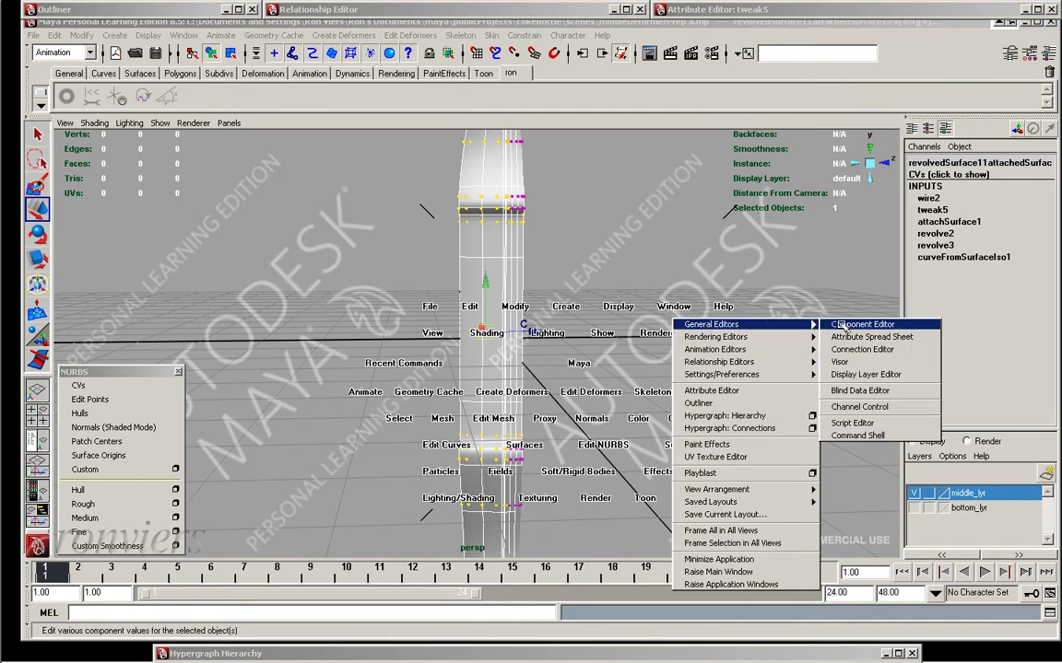
- In the Component Editor, set all wire2 weights of the selected CVs to 0
mouse_move(710, 324)
click(922, 334)
alt+drag(620, 392, 553, 405)
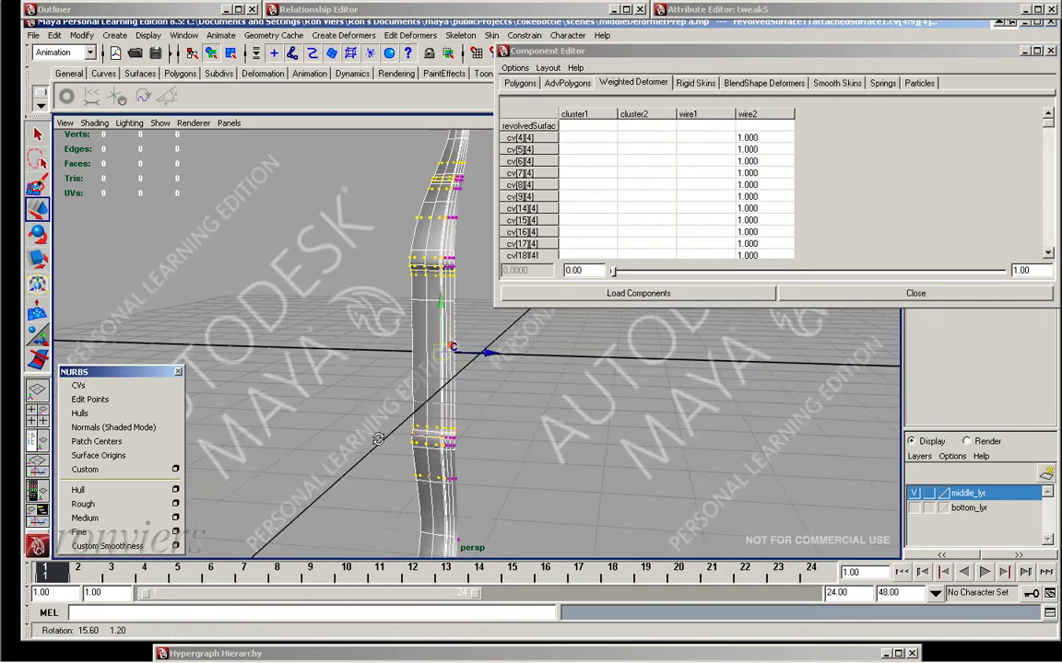
click(763, 124)
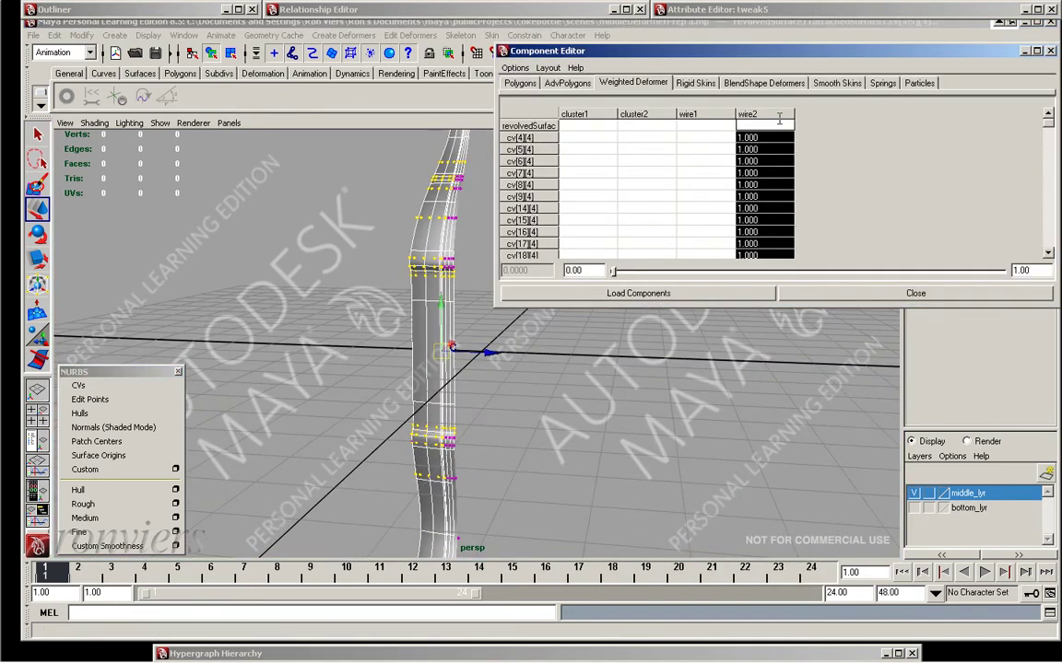
text(0)
key(Return)
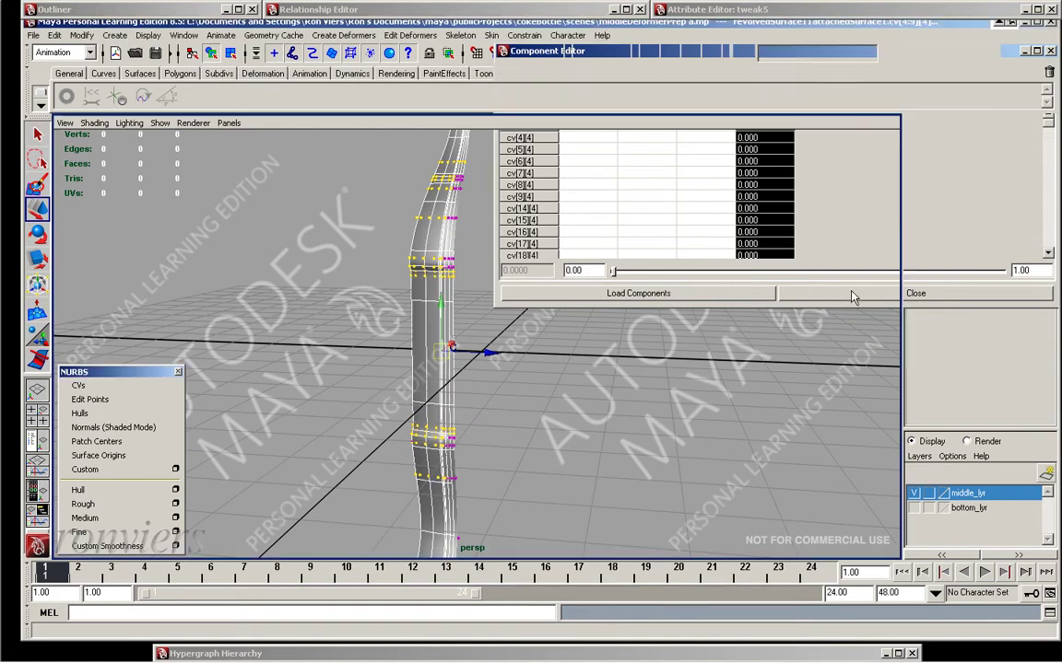
click(854, 295)
mouse_move(649, 332)
alt+mouse_down()
mouse_move(541, 329)
mouse_move(589, 263)
alt+mouse_up()
right_drag(590, 267, 593, 292)
- Select wire2 from the Outliner and drag its Dropoff Distance from 1 down to 0.16
alt+drag(580, 312, 590, 275)
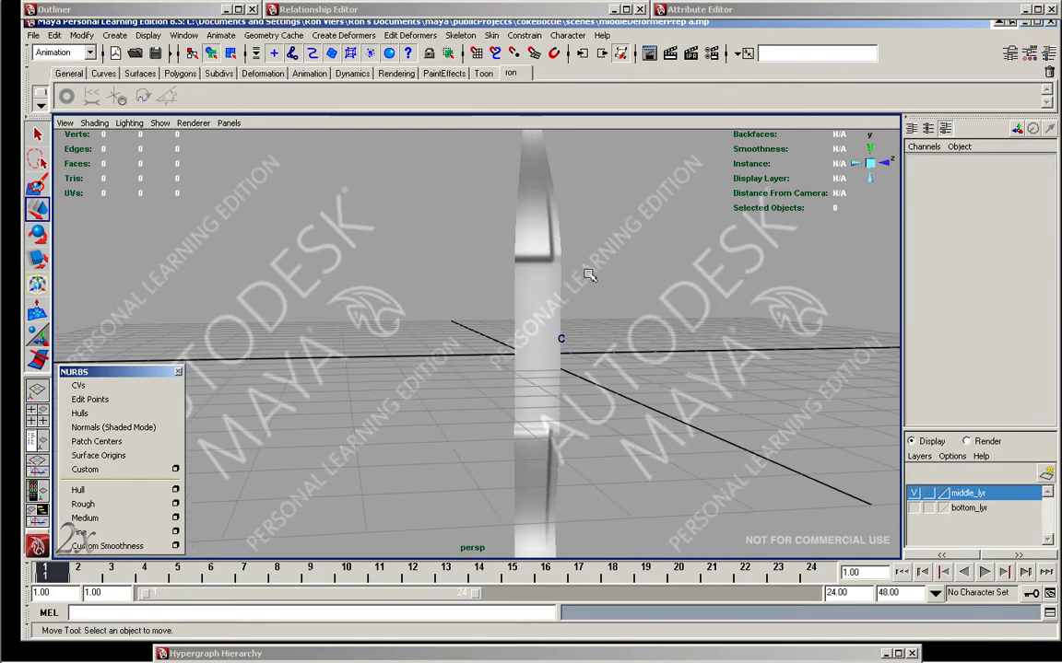
double_click(202, 10)
drag(251, 350, 251, 478)
mouse_move(248, 86)
mouse_down()
mouse_move(236, 219)
mouse_move(242, 172)
mouse_up()
click(97, 133)
mouse_move(666, 267)
alt+middle_down()
mouse_move(648, 294)
mouse_move(718, 309)
alt+middle_up()
click(785, 323)
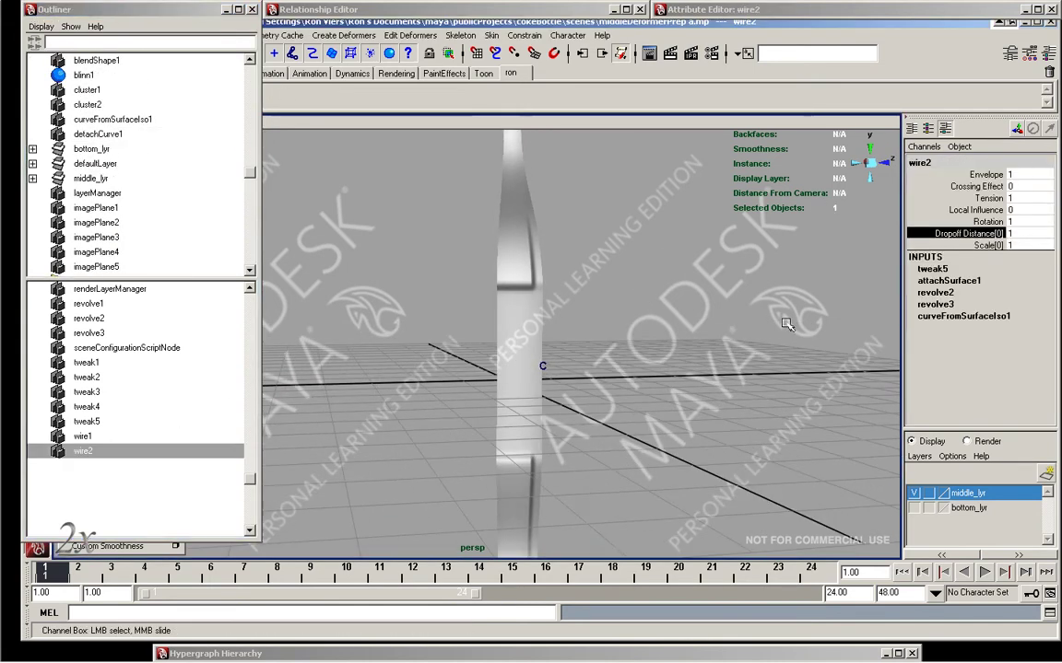
mouse_move(742, 331)
alt+right_down()
mouse_move(598, 414)
mouse_move(712, 362)
alt+right_up()
middle_drag(692, 362, 685, 361)
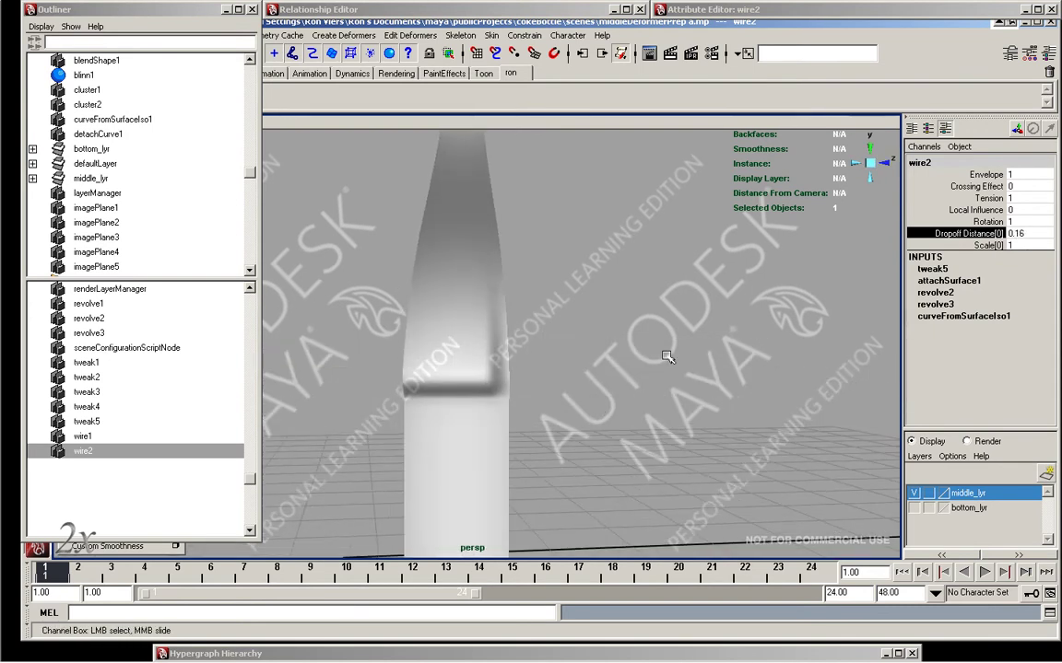
click(484, 290)
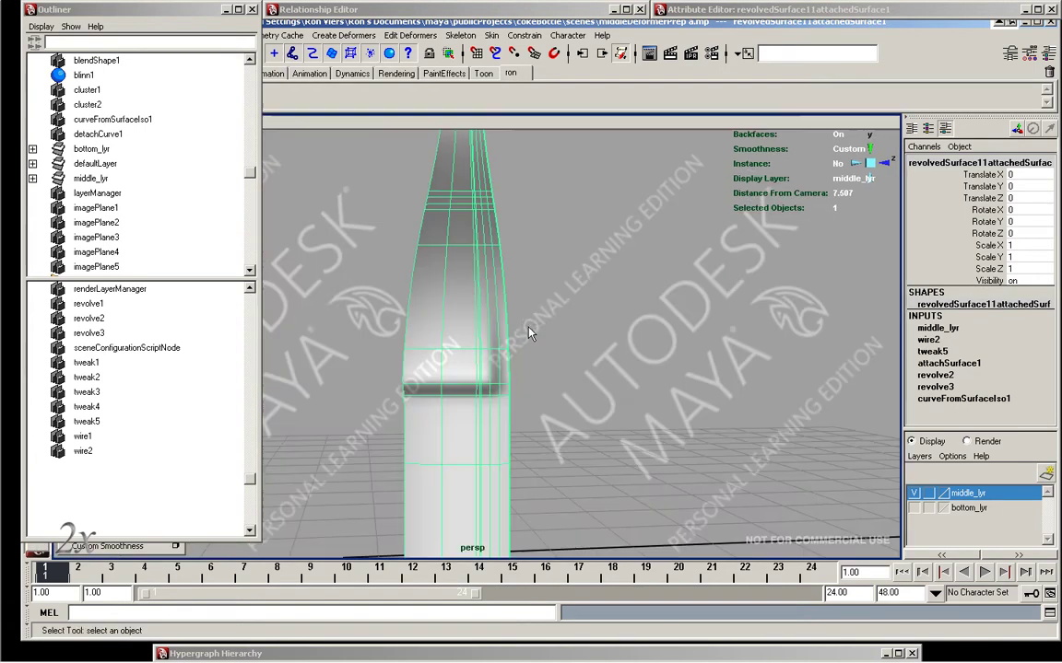
- Create an instanced copy of the bottle panel mirrored with Scale Z -1
key(ctrl+d)
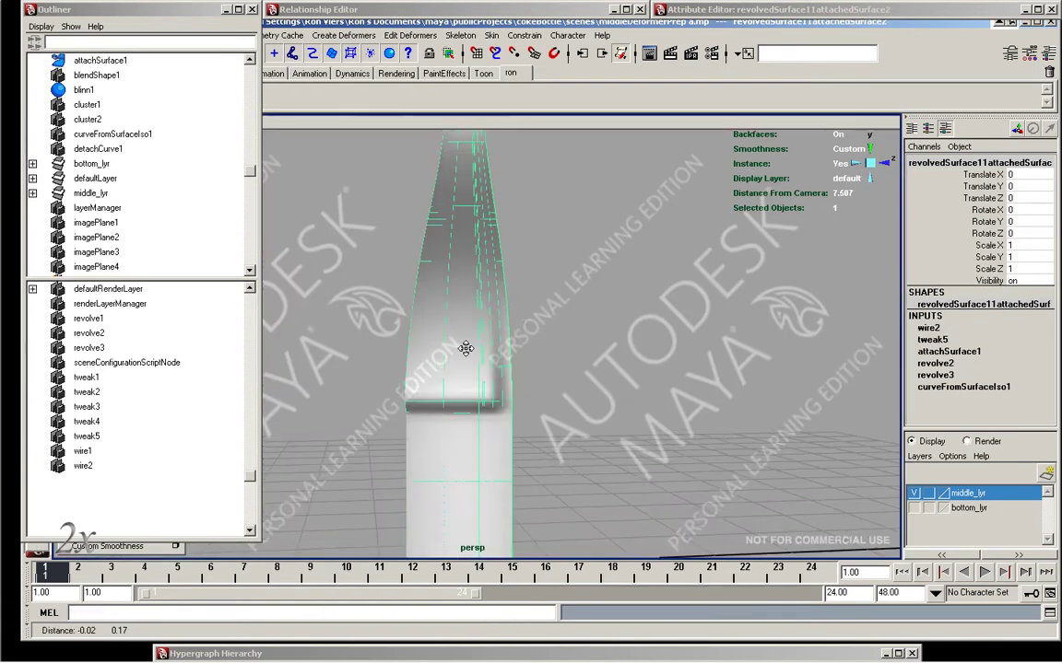
click(1023, 268)
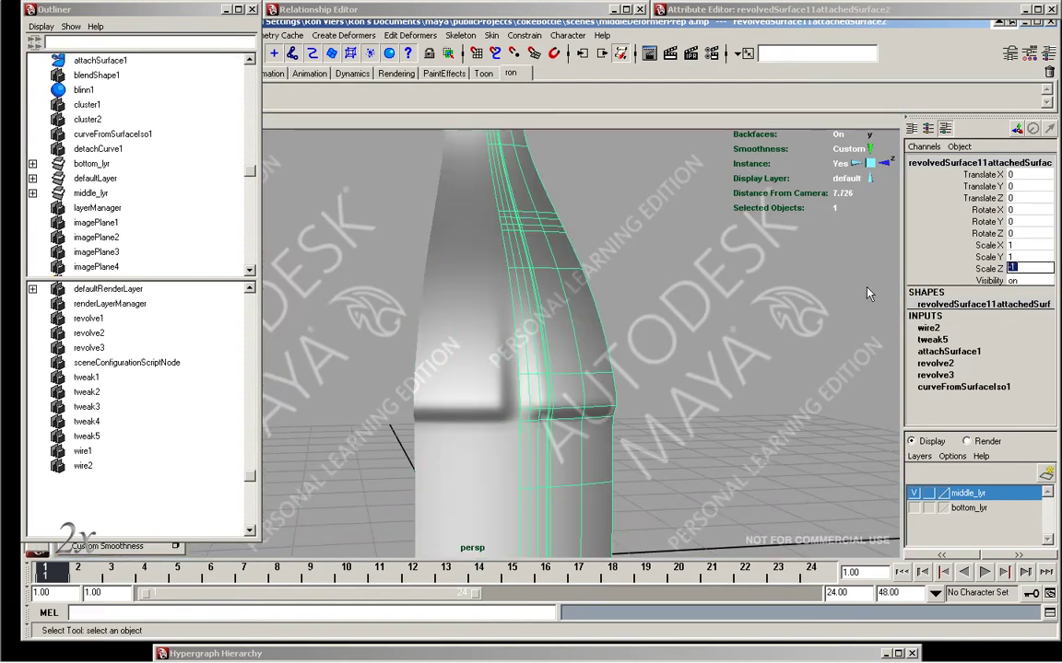
click(561, 324)
alt+middle_drag(561, 324, 563, 335)
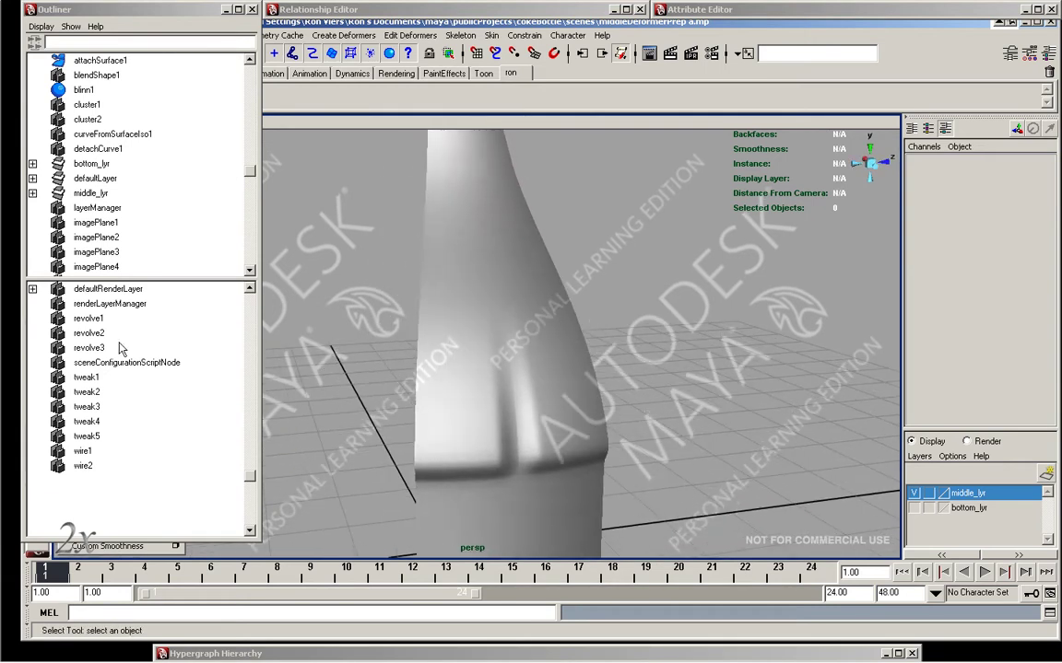
- Slide detachCurve1's Parameter[0] down to 1.697 to move the groove's start
click(82, 465)
click(1012, 238)
mouse_move(701, 267)
alt+mouse_down()
mouse_move(751, 255)
mouse_move(682, 276)
alt+mouse_up()
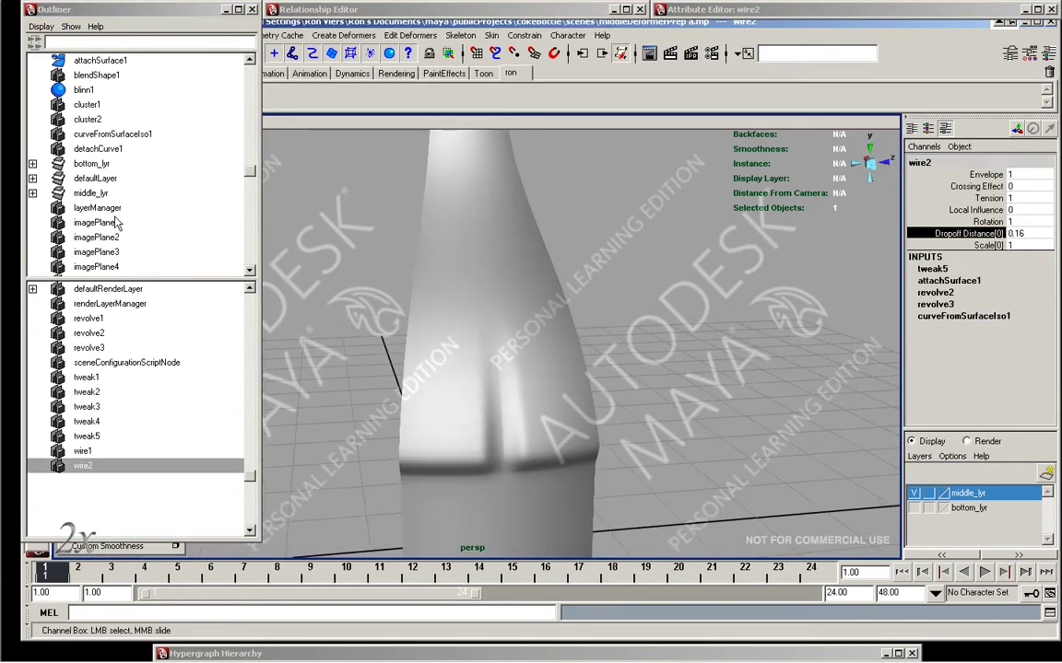
click(101, 148)
click(979, 174)
mouse_move(730, 237)
middle_down()
mouse_move(638, 285)
mouse_move(553, 283)
middle_up()
mouse_move(553, 284)
alt+mouse_down()
mouse_move(507, 301)
mouse_move(552, 289)
alt+mouse_up()
- Raise Parameter[0] to 1.717 and lower wire2's Dropoff Distance to 0.14
middle_drag(552, 290, 577, 291)
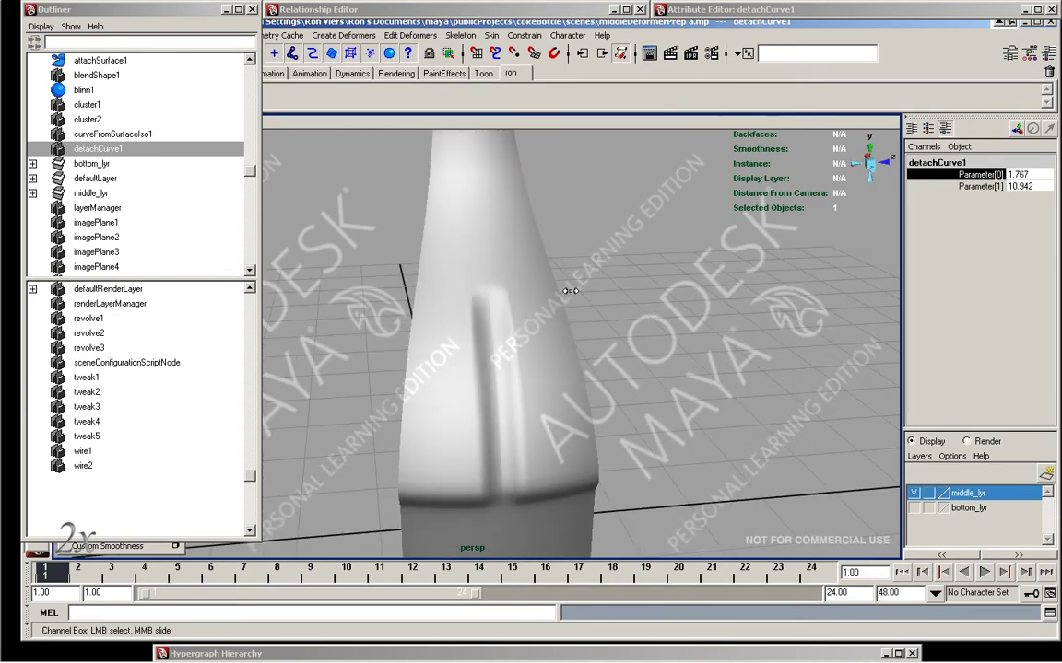
alt+drag(566, 290, 517, 313)
click(83, 466)
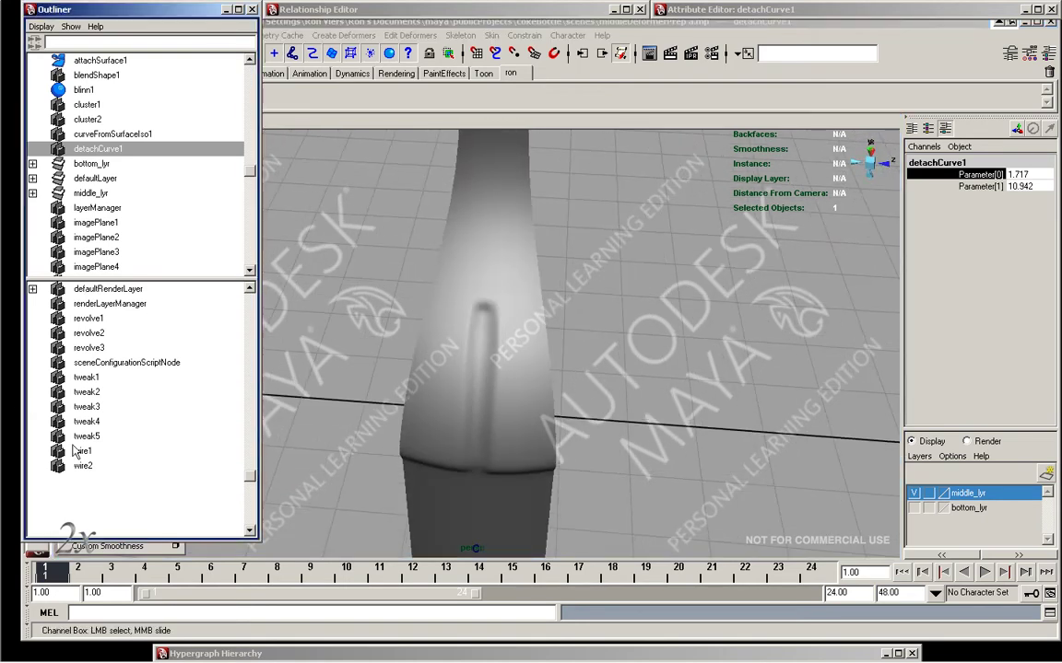
click(967, 233)
mouse_move(660, 286)
middle_down()
mouse_move(715, 308)
mouse_move(706, 318)
middle_up()
alt+drag(706, 318, 530, 359)
- Set detachCurve1's Parameter[1] to 13.622, then select both bottle panel surfaces
click(97, 149)
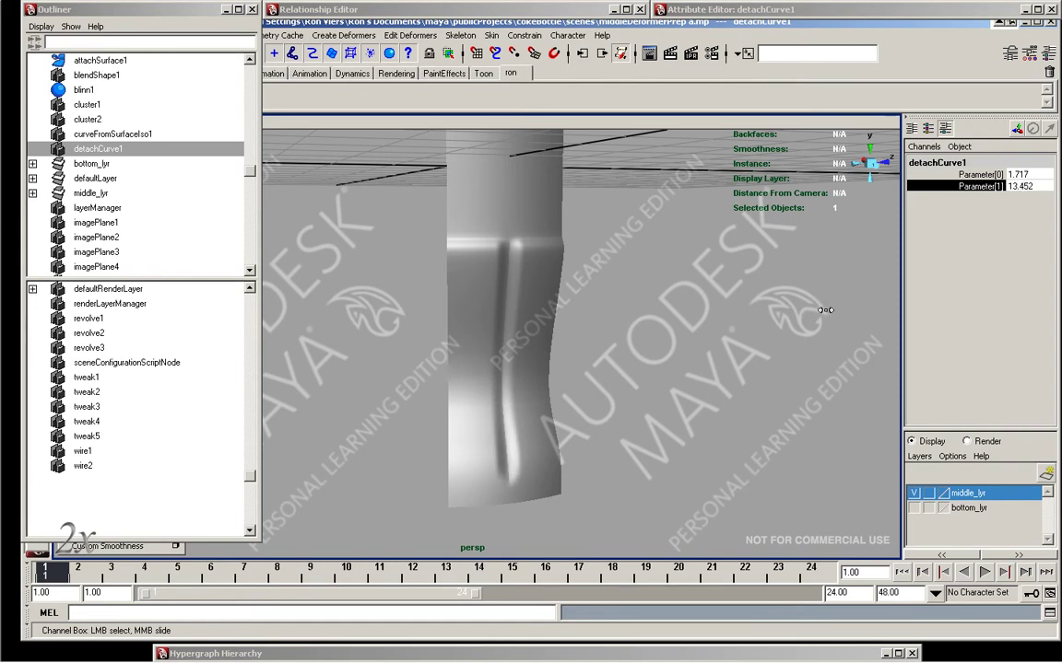
mouse_move(835, 312)
middle_down()
mouse_move(682, 304)
mouse_move(559, 216)
mouse_move(656, 286)
middle_up()
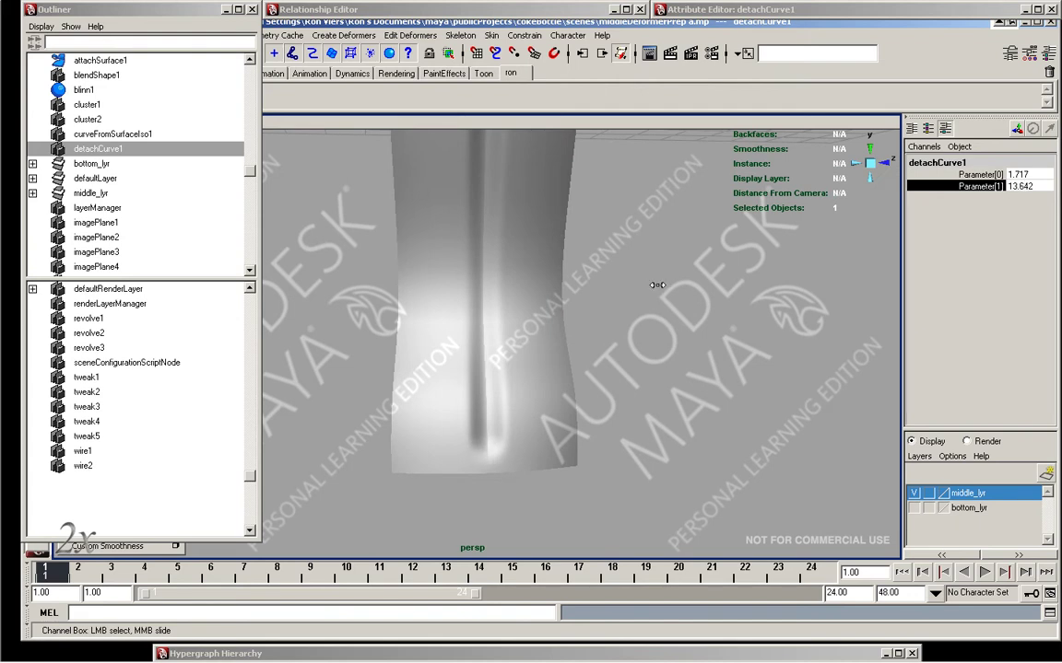
mouse_move(656, 285)
alt+mouse_down()
mouse_move(454, 410)
mouse_move(527, 266)
alt+mouse_up()
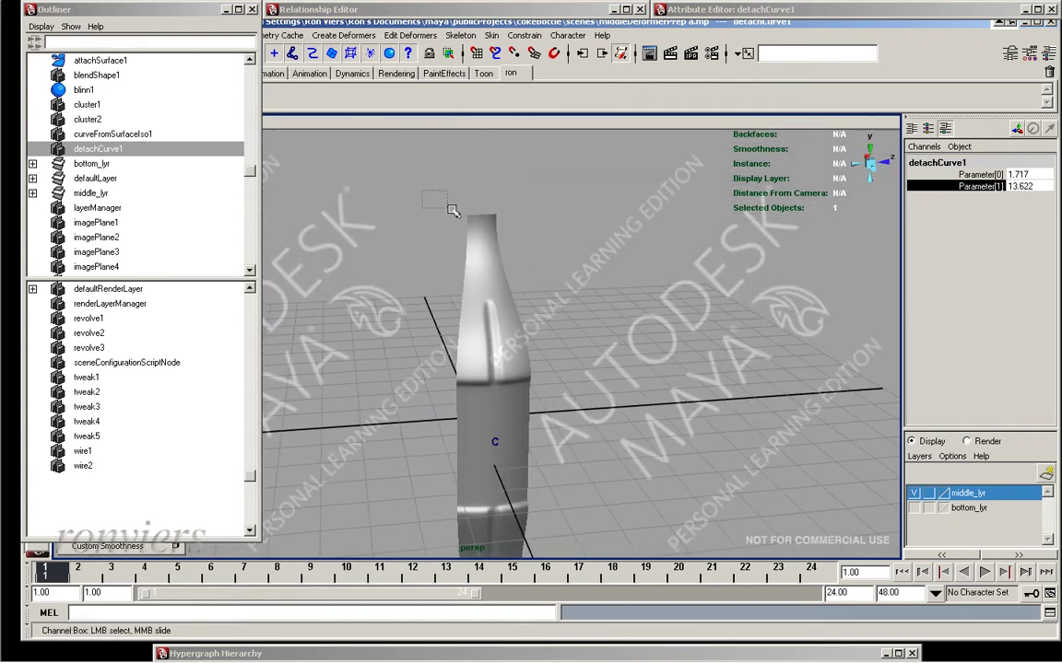
drag(451, 210, 592, 231)
- Use Duplicate Special to make copies of the panel pair rotated 36° apart around Y
key(space)
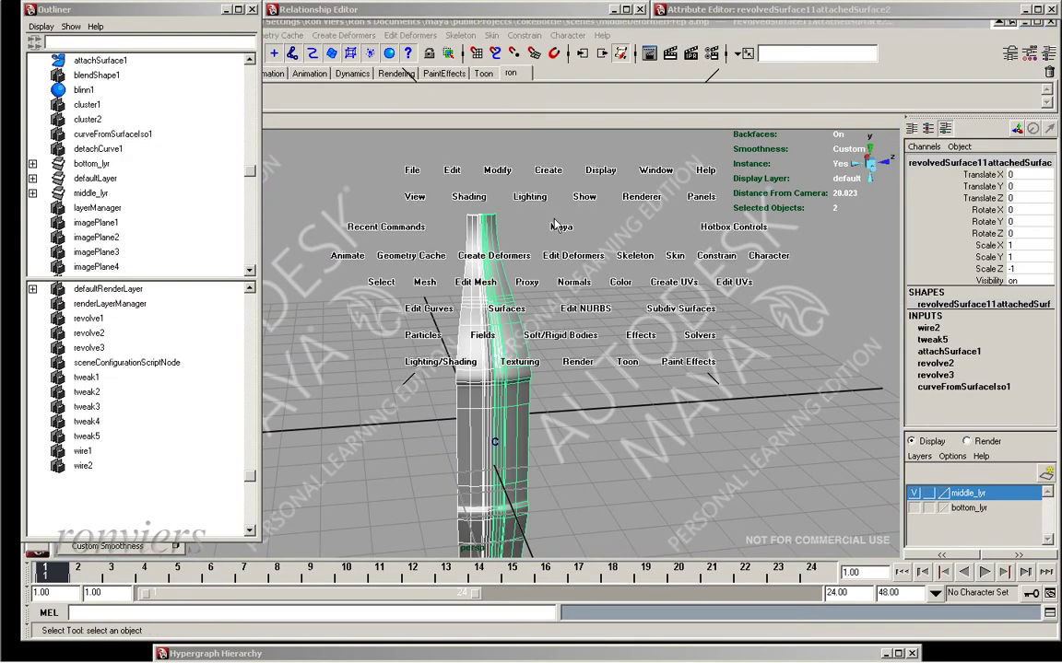
drag(452, 172, 559, 464)
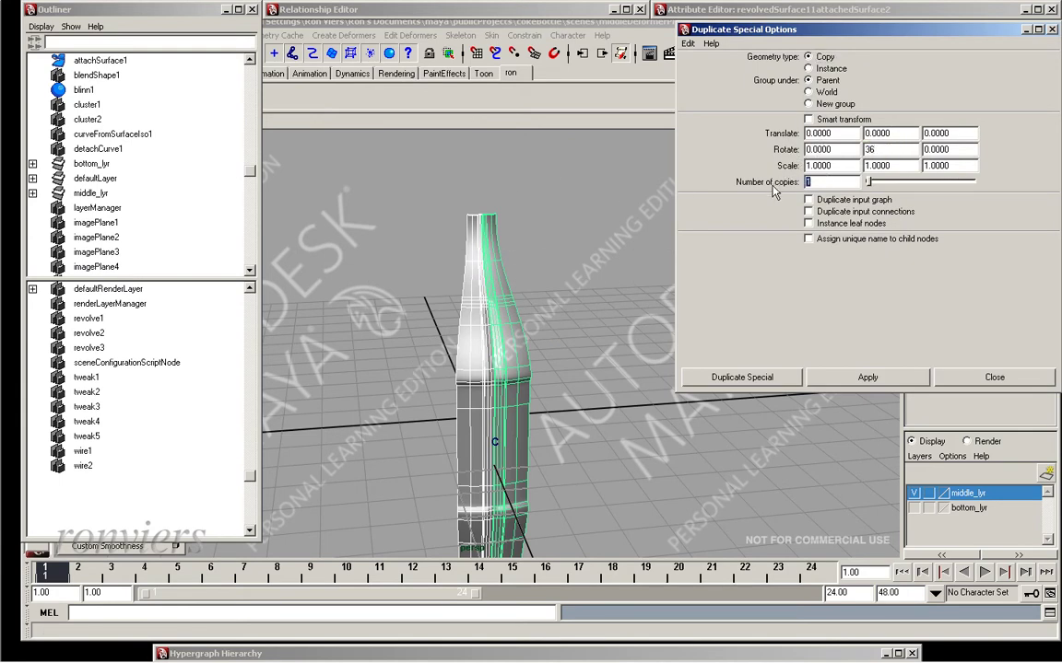
click(725, 388)
mouse_move(598, 318)
alt+mouse_down()
mouse_move(616, 266)
mouse_move(652, 340)
mouse_move(535, 297)
mouse_move(487, 310)
mouse_move(592, 217)
mouse_move(655, 281)
alt+mouse_up()
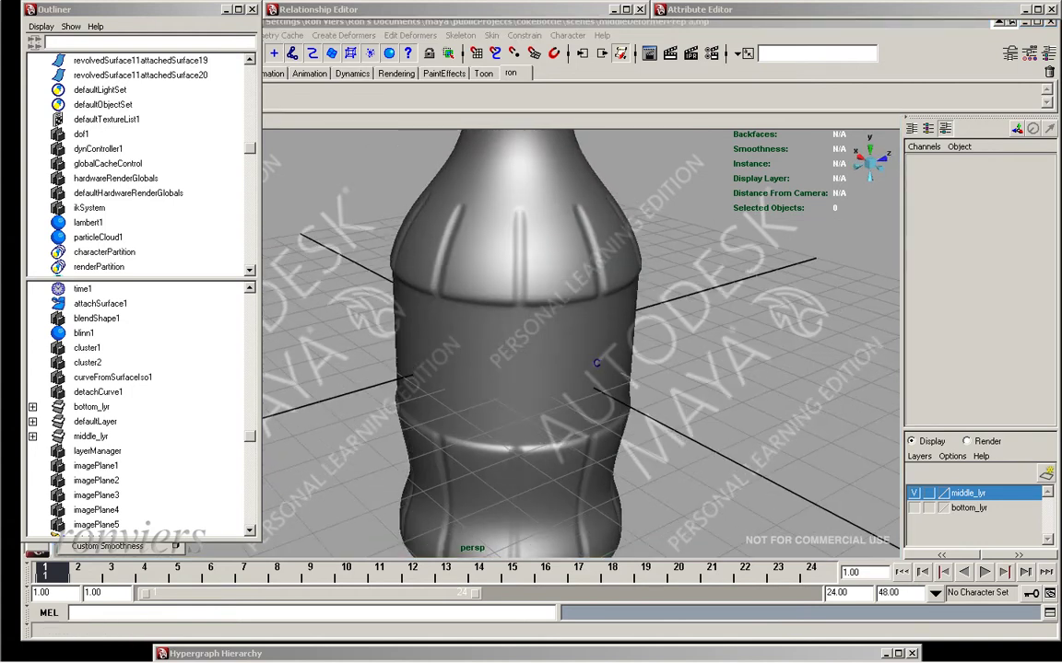
- Add all 21 bottle surfaces to the middle_lyr layer and hide that layer
click(225, 9)
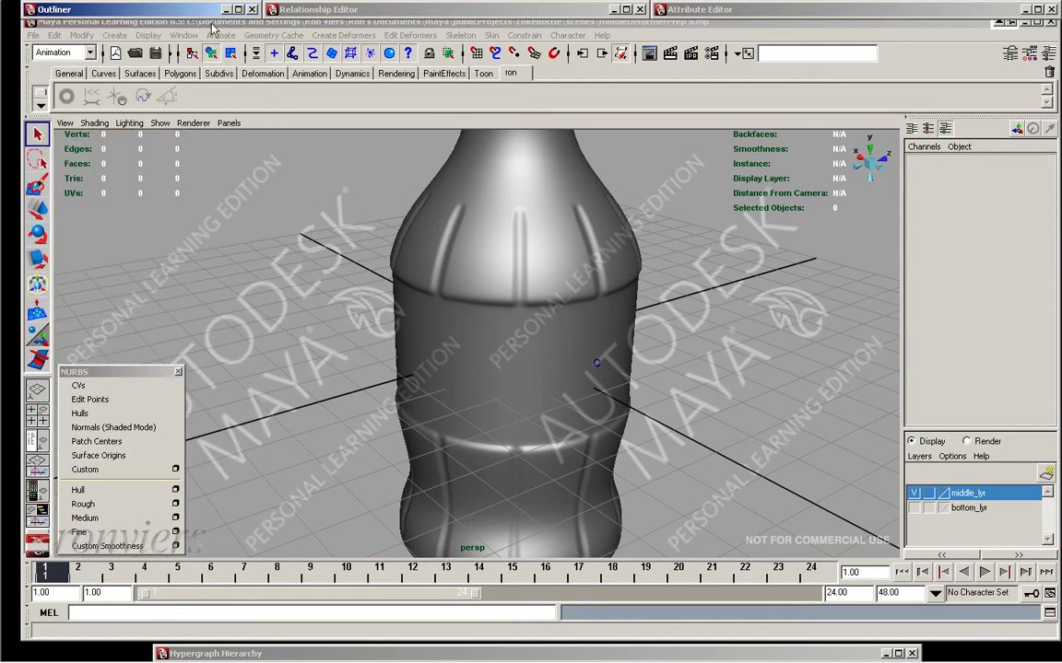
click(178, 373)
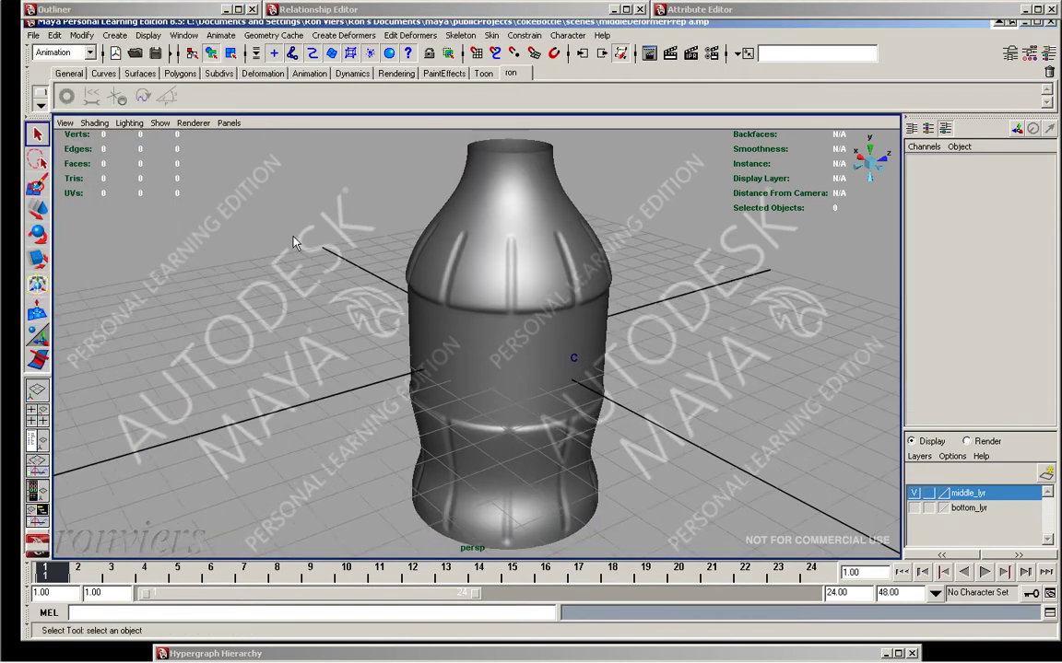
alt+drag(237, 335, 323, 166)
drag(634, 458, 632, 455)
alt+drag(632, 455, 852, 471)
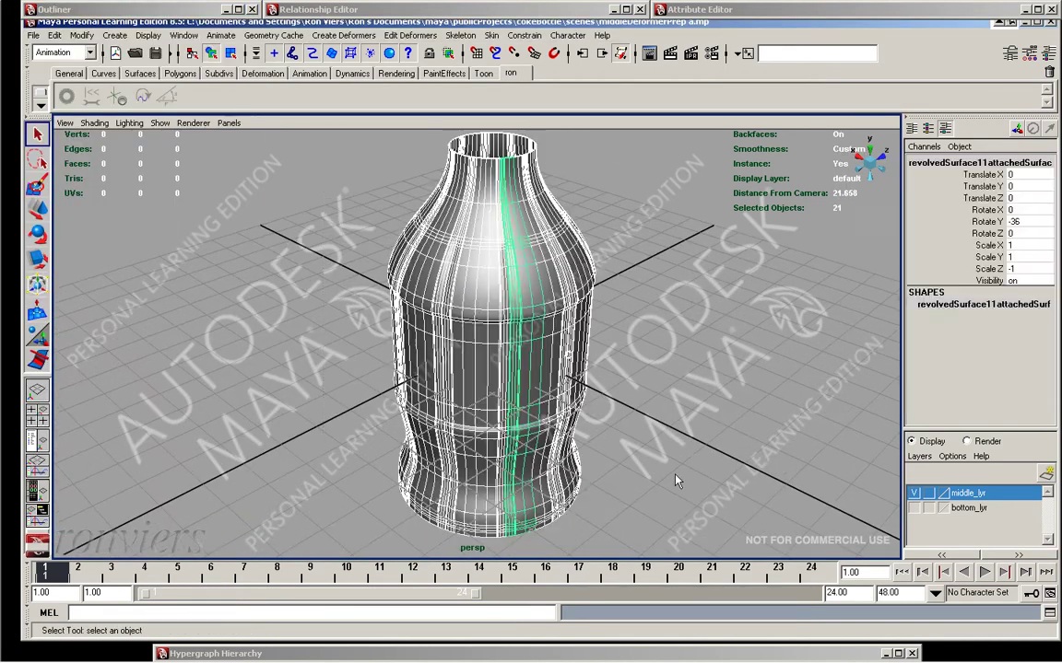
right_click(964, 496)
click(965, 525)
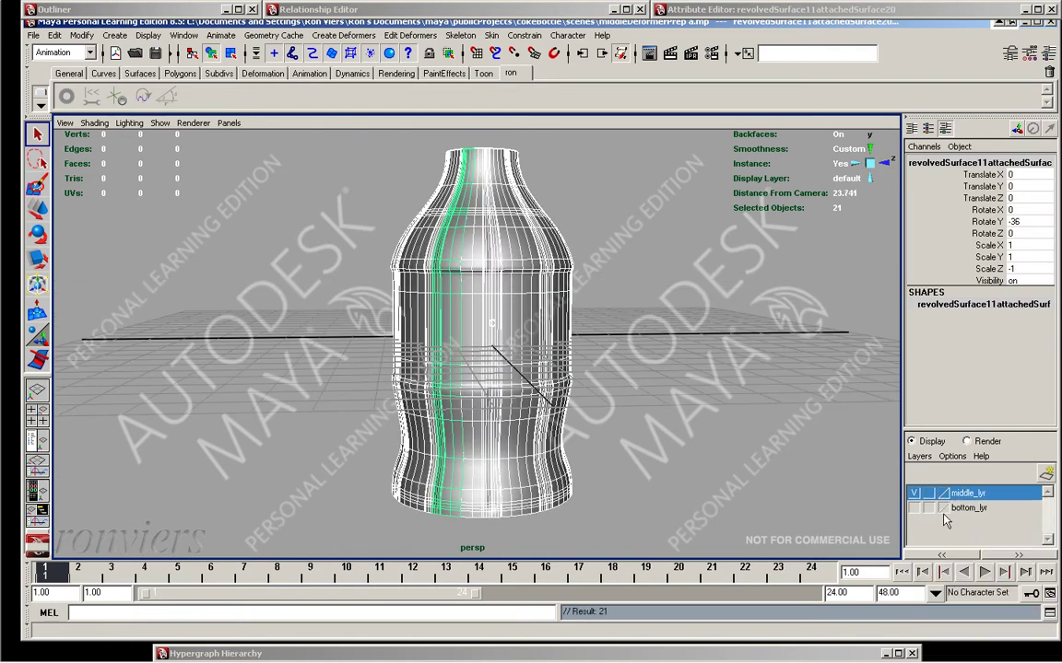
click(913, 493)
alt+drag(616, 422, 742, 387)
scroll(742, 388, down, 2)
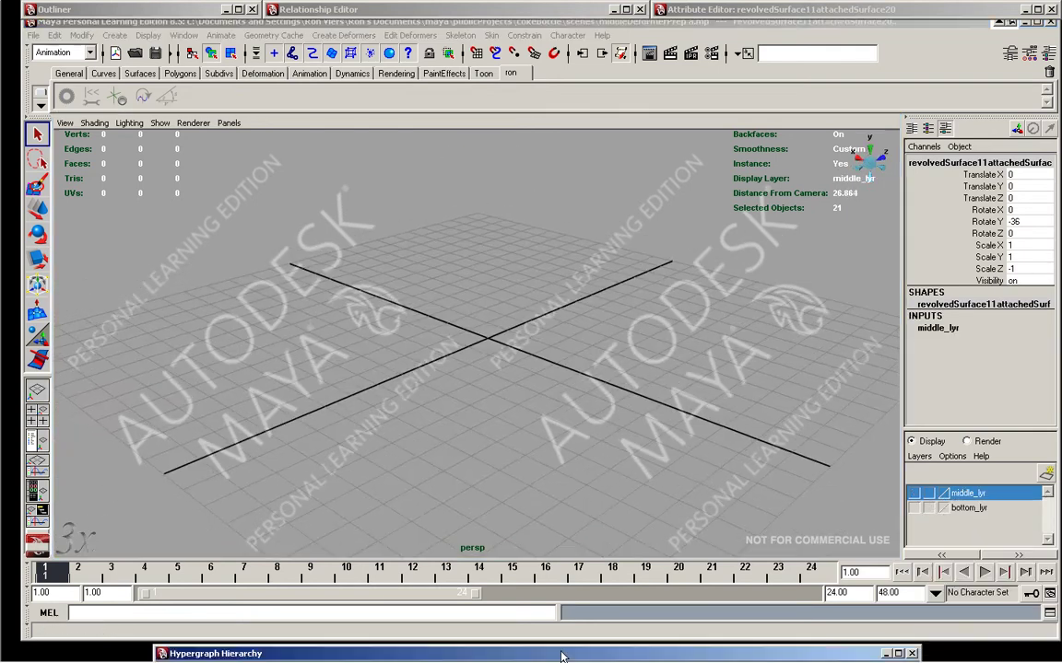
- In the Hypergraph, rename group2 to middle_grp, then minimise the Hypergraph
click(215, 653)
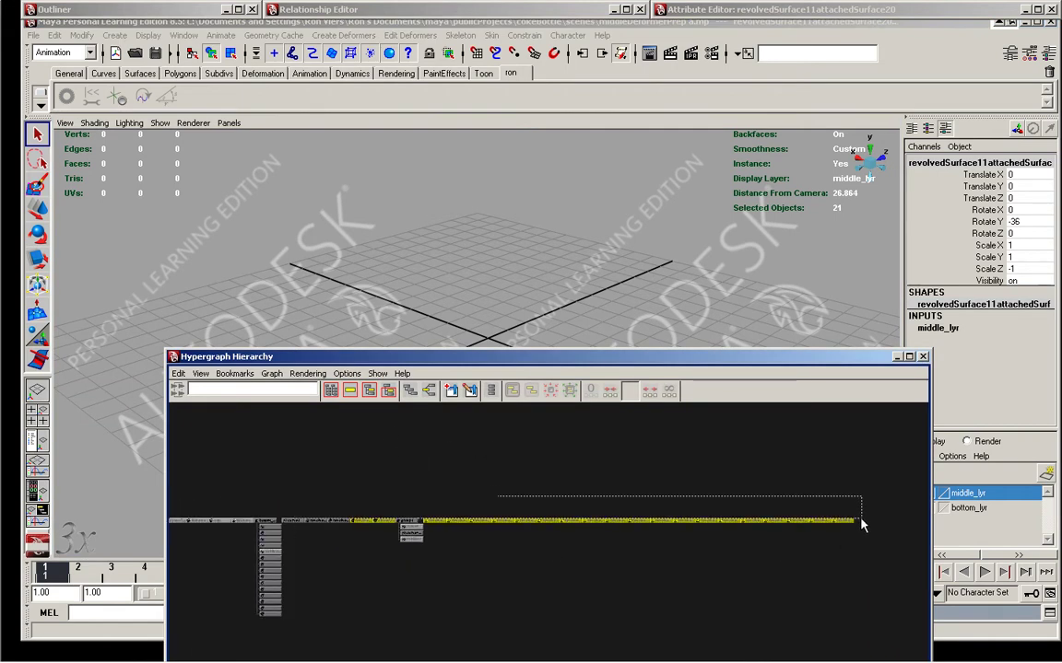
key(Up)
key(f)
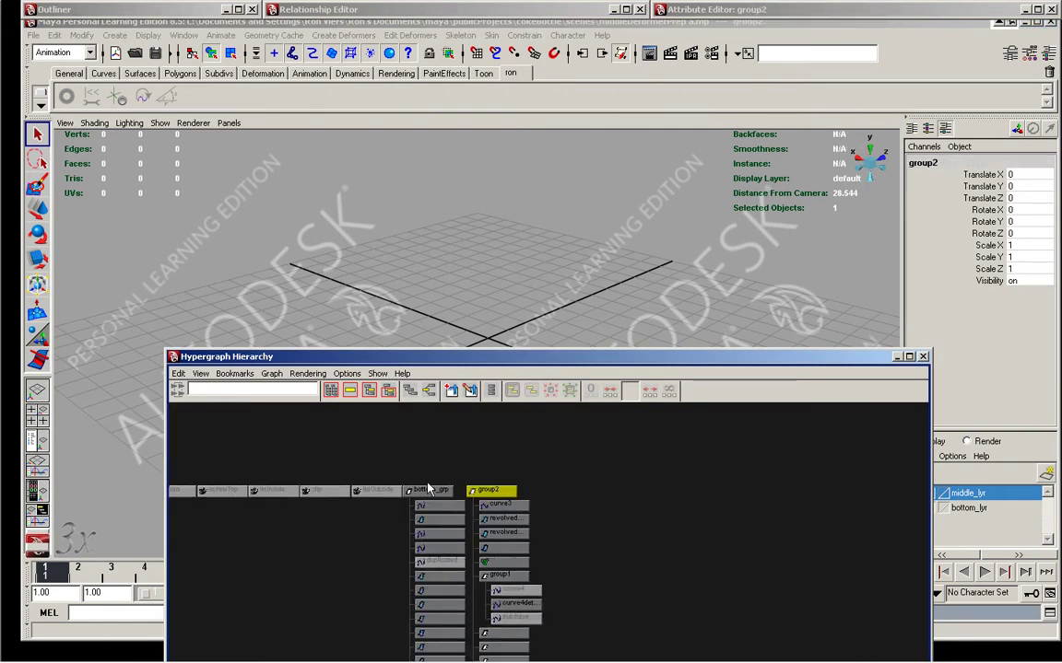
scroll(428, 489, up, 2)
double_click(553, 533)
text(middle_gr)
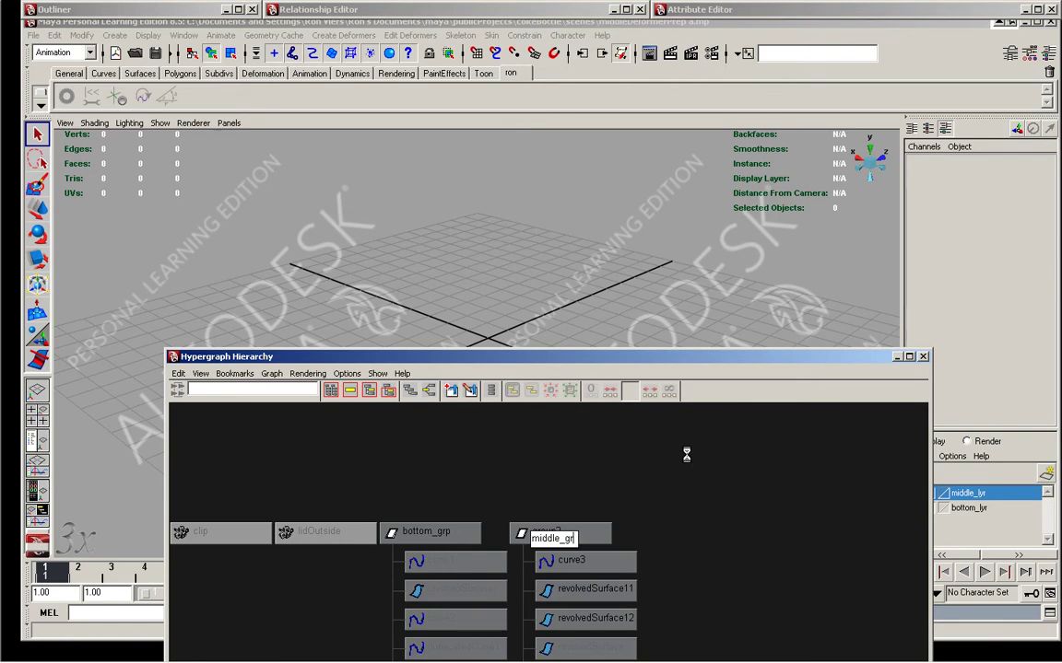
text(p)
key(Return)
click(896, 357)
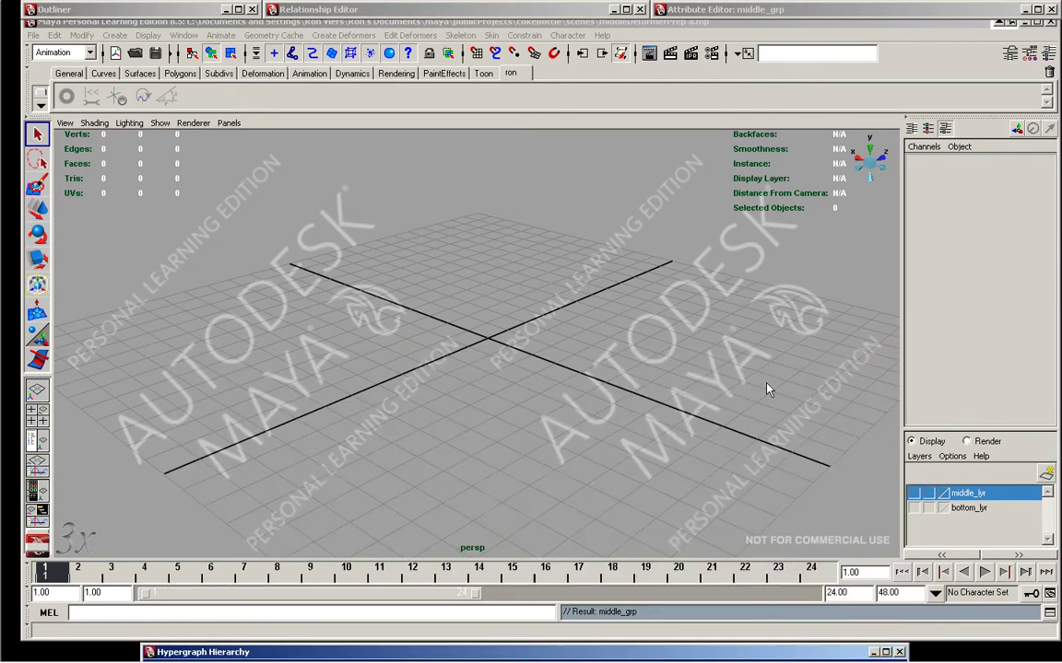
- Maximise the view, look through the screwTop camera and zoom out to frame the bottle top
click(483, 141)
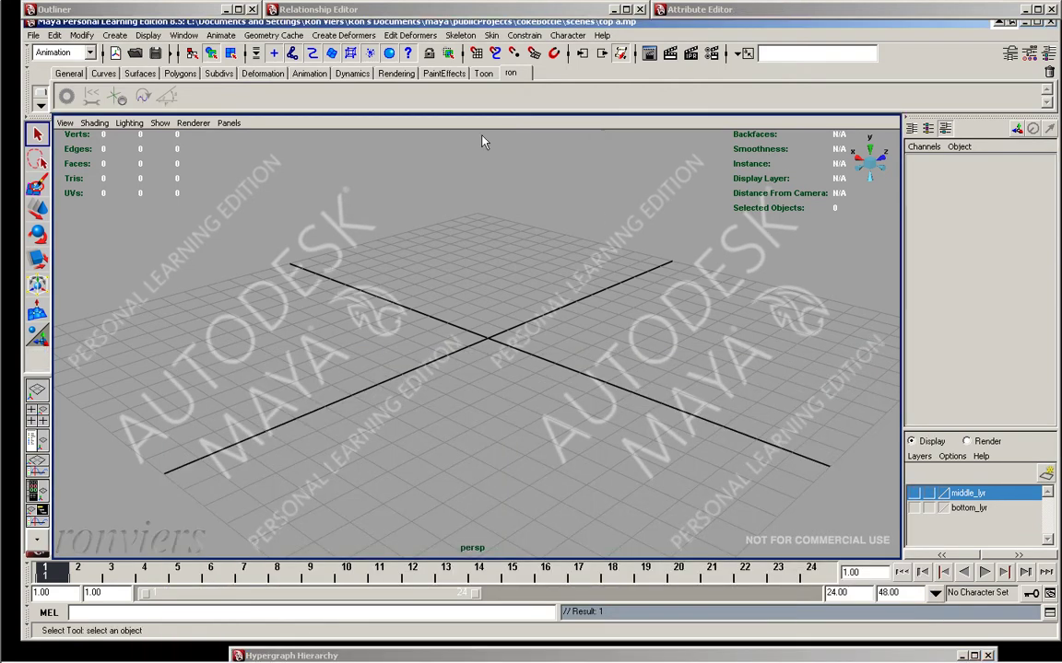
key(space)
key(space)
click(229, 123)
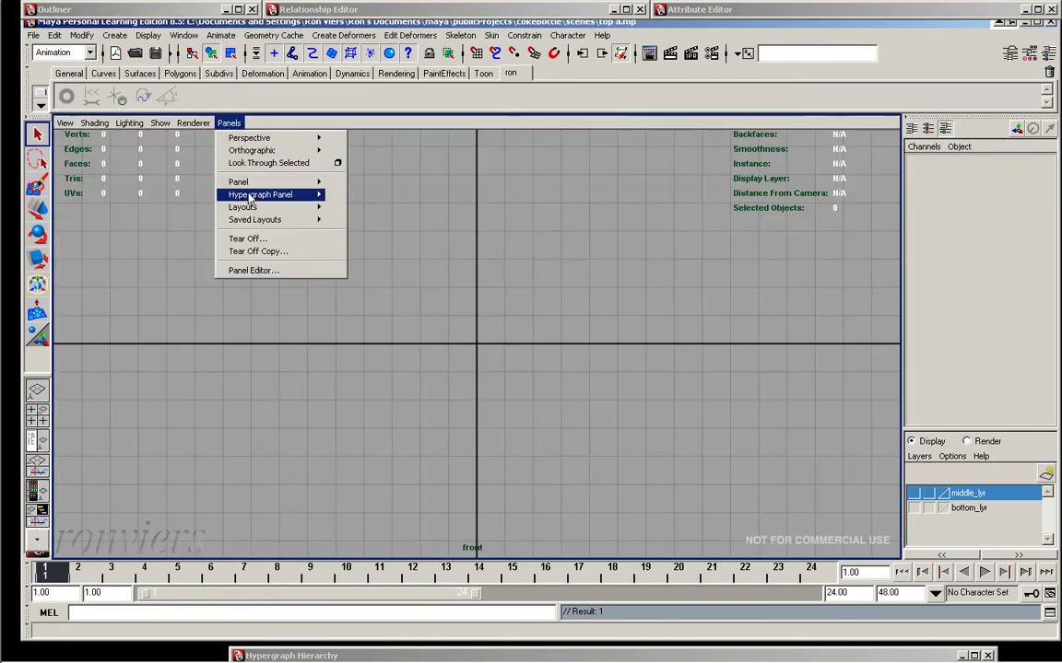
mouse_move(253, 150)
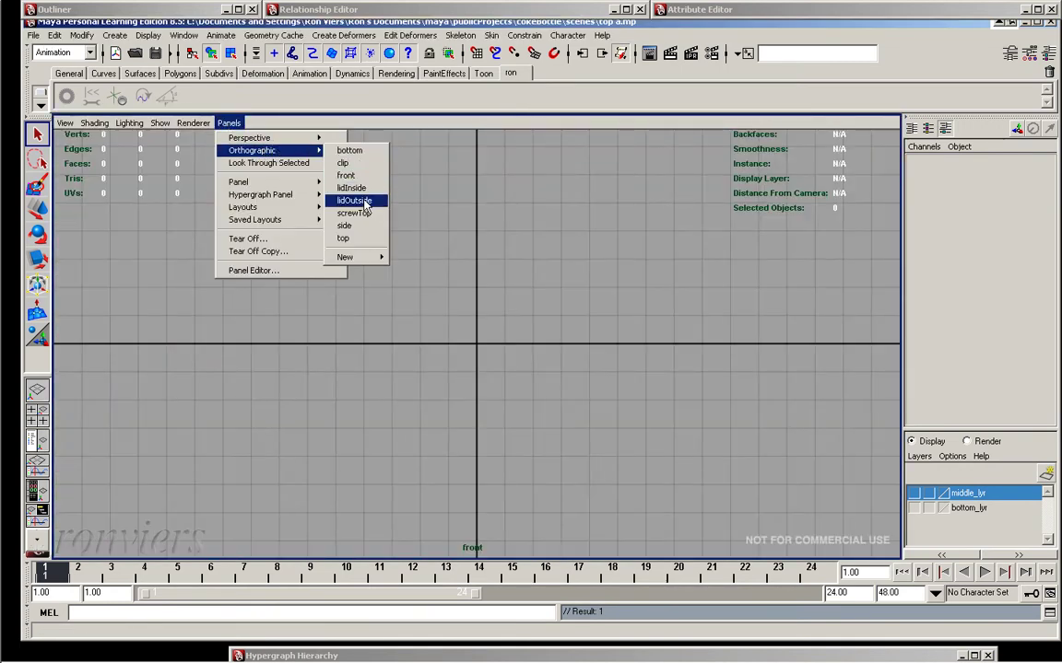
click(366, 204)
mouse_move(578, 187)
alt+middle_down()
mouse_move(430, 340)
mouse_move(357, 297)
alt+middle_up()
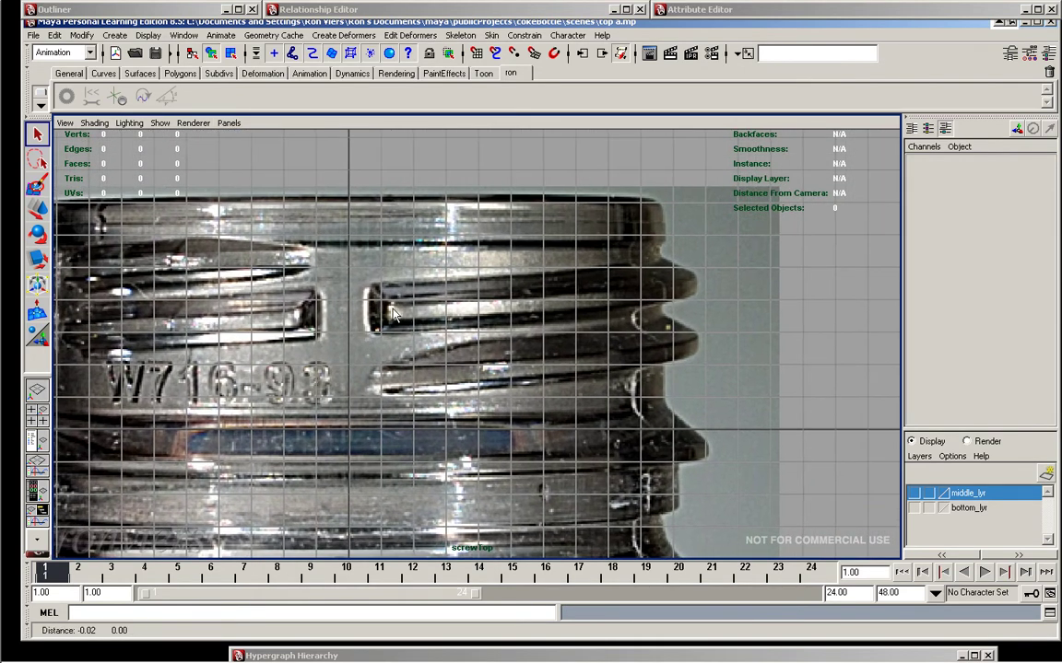
key(space)
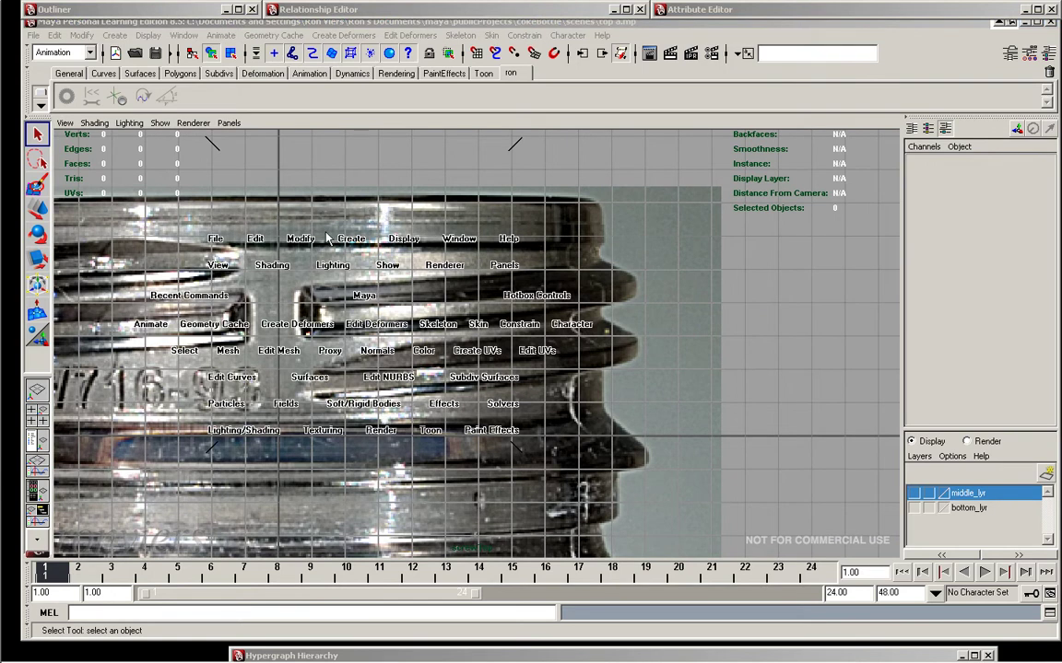
drag(327, 238, 354, 329)
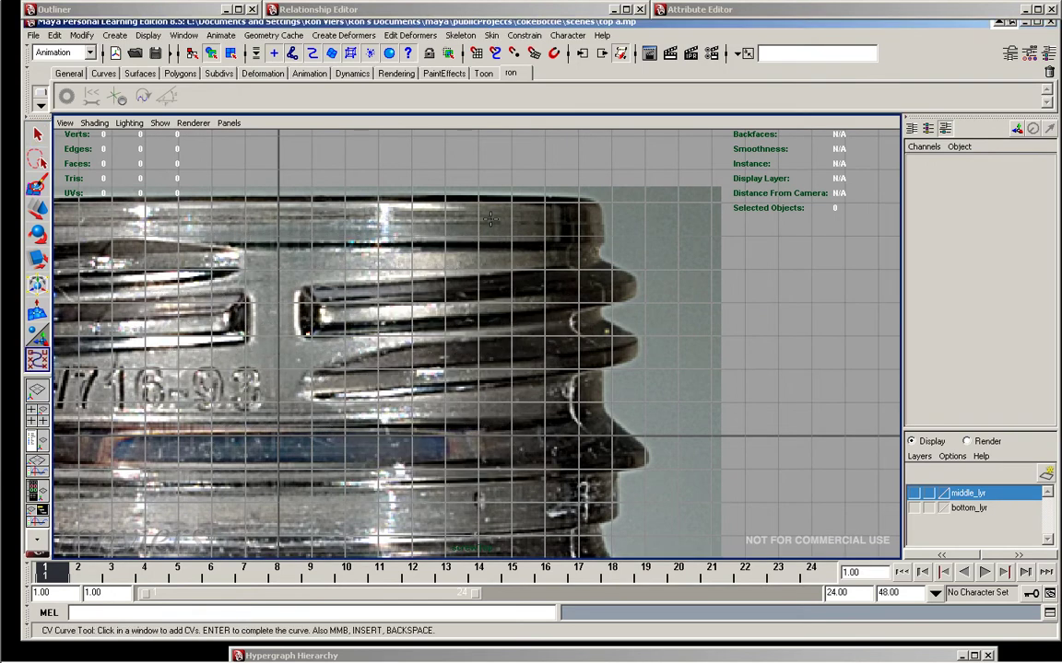
- Start the CV curve with points along the top edge and around the thread tip
scroll(492, 218, up, 2)
click(447, 229)
click(480, 229)
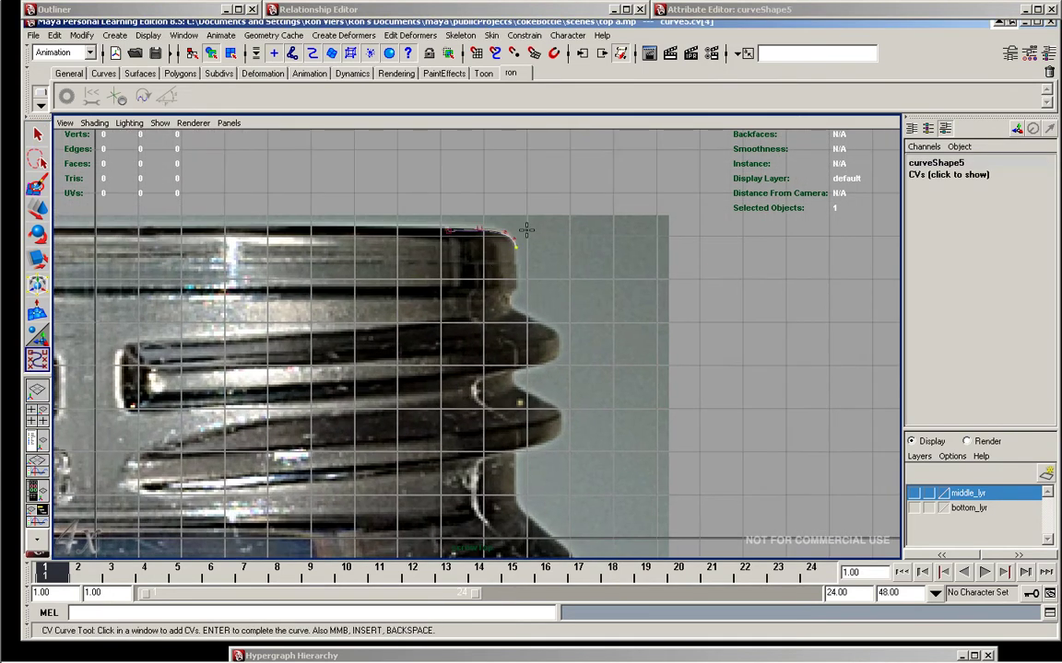
scroll(527, 229, up, 5)
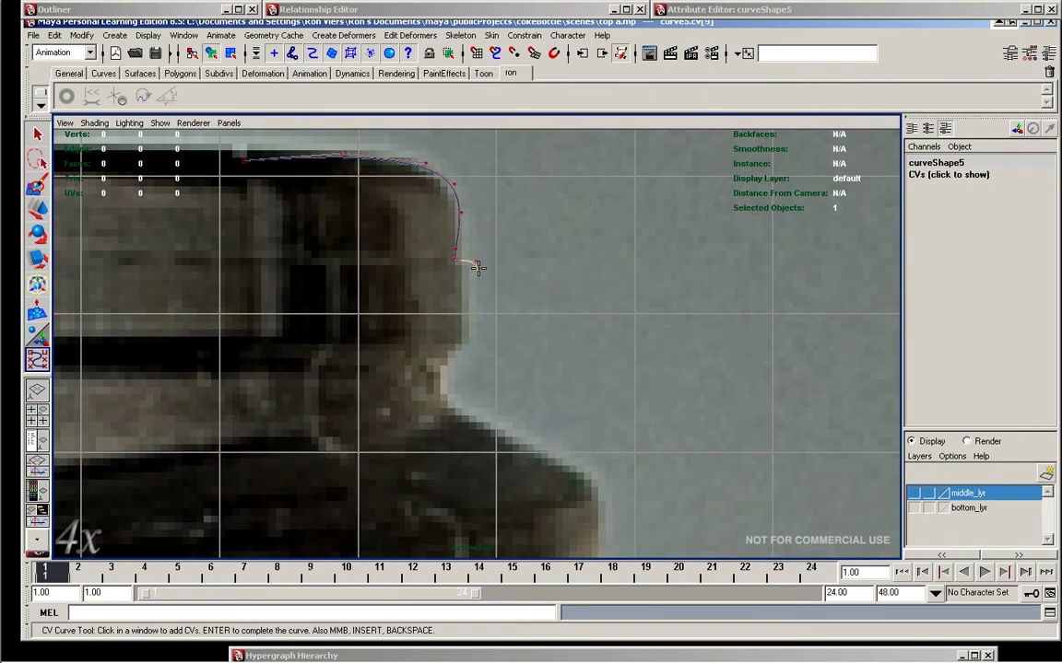
mouse_move(477, 267)
alt+middle_down()
mouse_move(503, 351)
mouse_move(570, 308)
alt+middle_up()
click(521, 364)
click(574, 351)
click(520, 377)
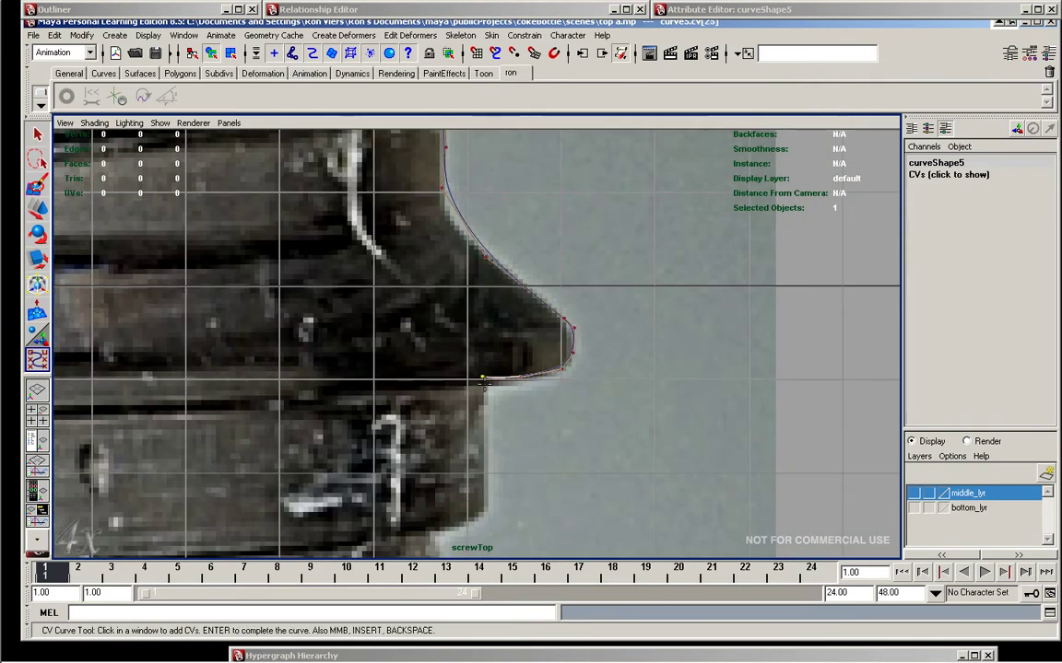
- Continue the curve down the thread's underside and the bottle edge, then finish it
alt+middle_drag(482, 380, 516, 351)
click(447, 277)
mouse_move(589, 369)
alt+middle_down()
mouse_move(619, 343)
mouse_move(590, 285)
alt+middle_up()
click(620, 342)
alt+middle_drag(516, 351, 655, 245)
click(477, 320)
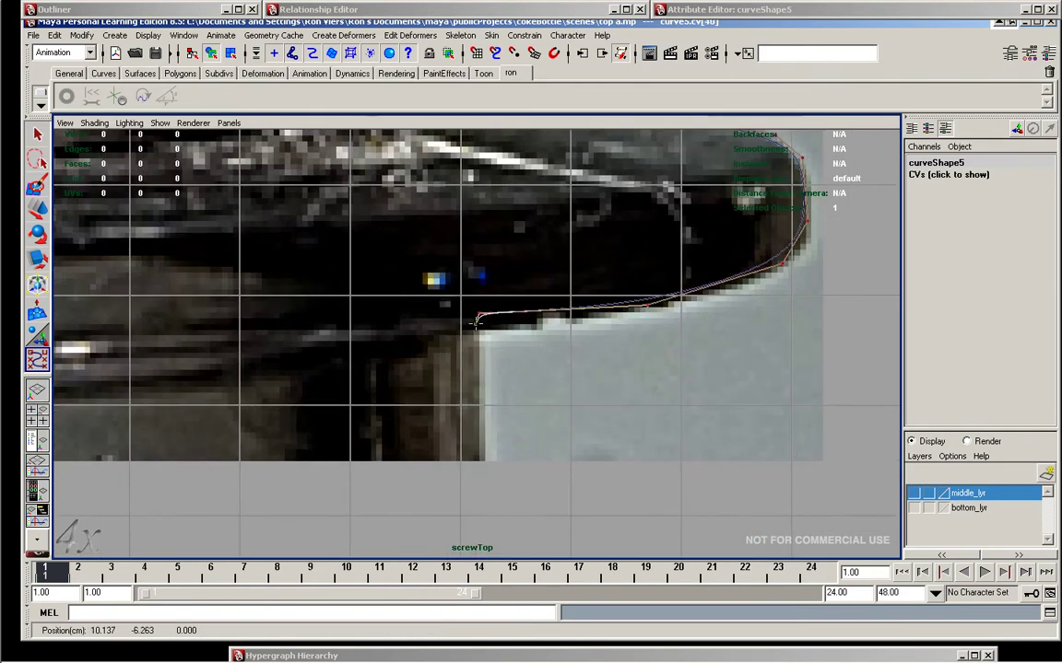
alt+middle_drag(477, 320, 656, 328)
key(q)
- Move the top-edge CVs up onto the bottle outline
alt+middle_drag(503, 200, 569, 250)
key(w)
drag(427, 198, 427, 190)
click(507, 244)
mouse_move(509, 193)
mouse_down()
mouse_move(512, 184)
mouse_move(556, 187)
mouse_up()
click(558, 247)
key(Right)
scroll(675, 252, up, 2)
key(Right)
drag(595, 436, 613, 433)
drag(516, 231, 583, 276)
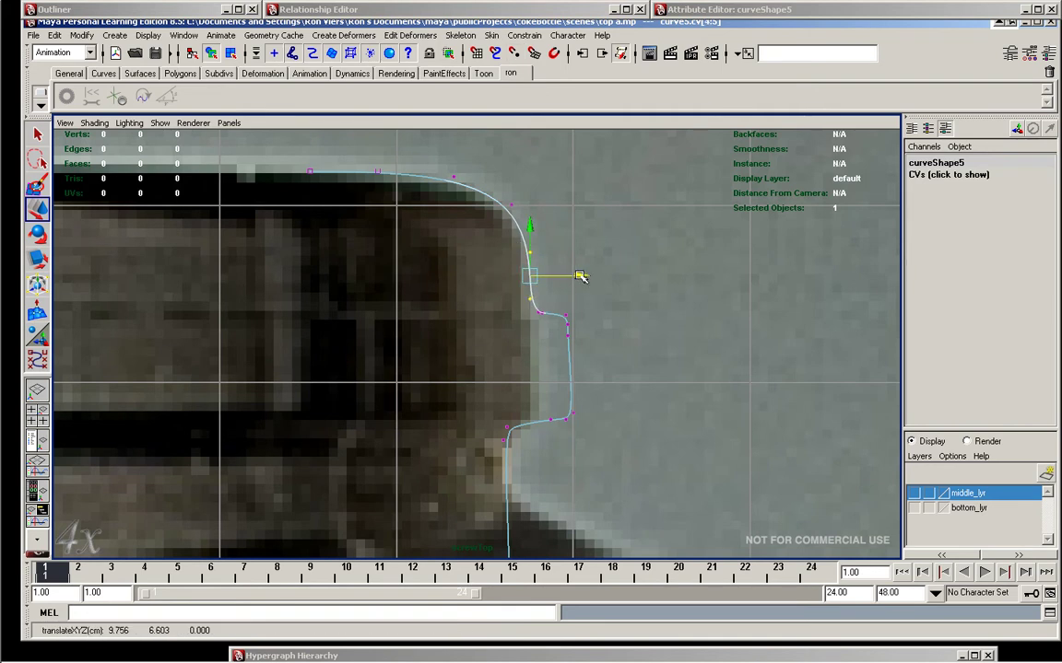
- Nudge the thread-edge CVs so they sit on the reference outline
click(543, 315)
click(530, 300)
drag(533, 258, 534, 267)
mouse_move(587, 317)
mouse_down()
mouse_move(611, 317)
mouse_move(593, 316)
mouse_move(591, 335)
mouse_up()
click(567, 337)
click(553, 418)
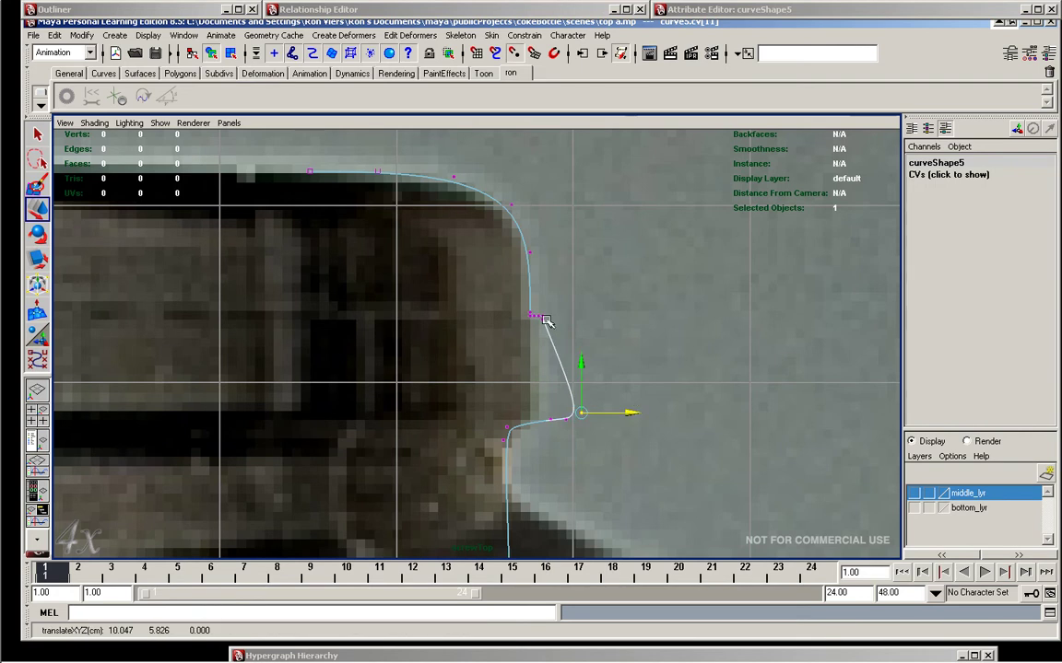
alt+middle_drag(553, 419, 603, 330)
drag(574, 339, 540, 343)
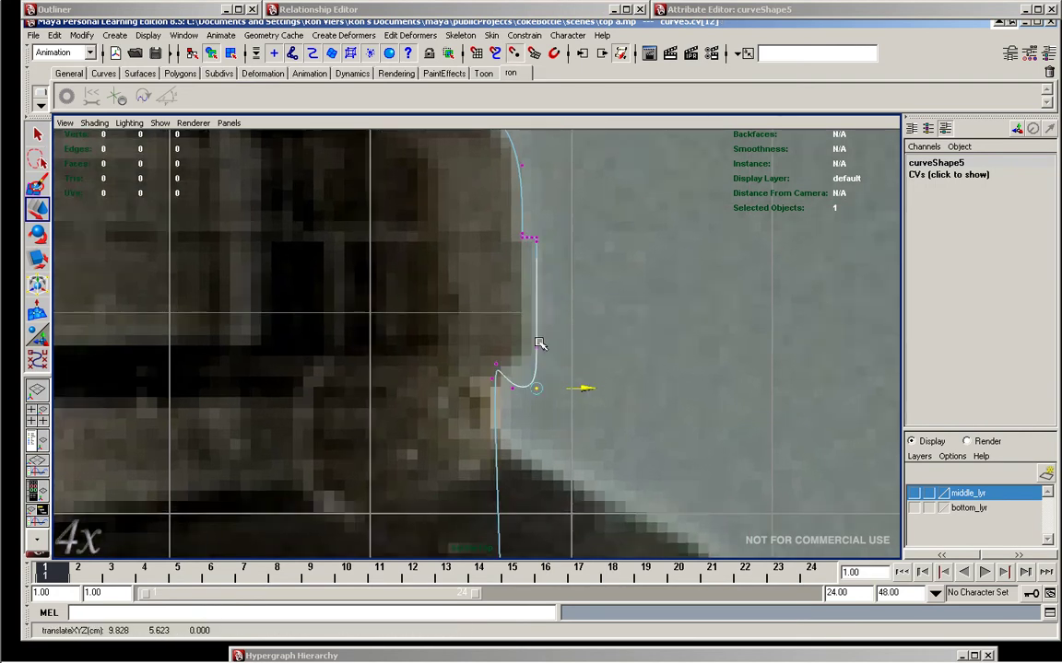
click(511, 388)
drag(536, 387, 536, 353)
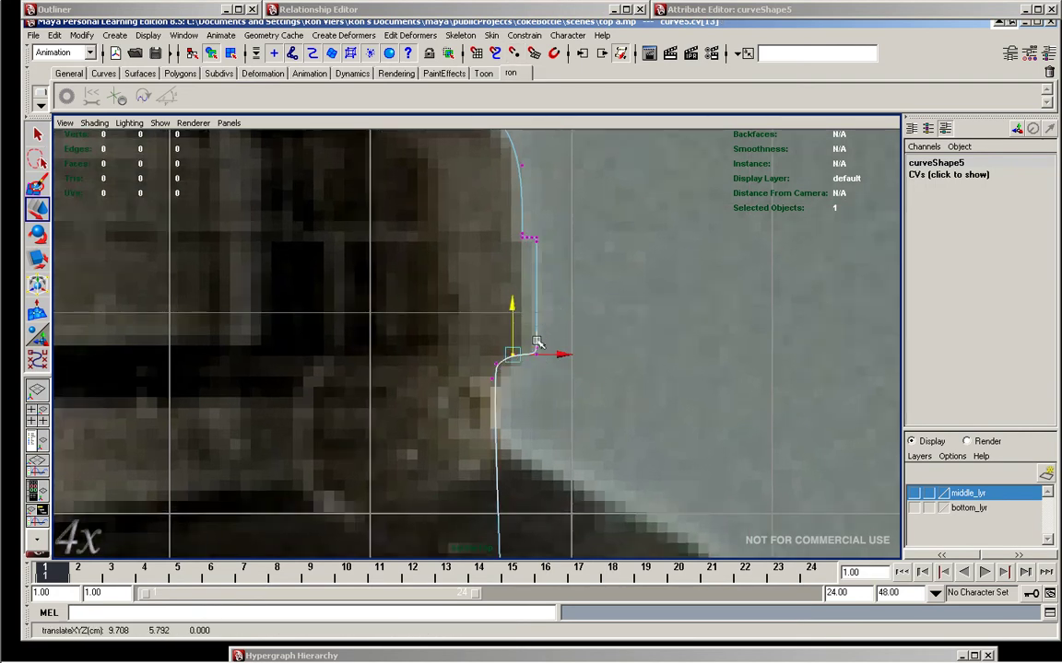
- Scale the thread ridge's CVs horizontally to fit the ridge
alt+middle_drag(596, 287, 590, 315)
drag(498, 244, 568, 379)
key(r)
drag(573, 318, 461, 321)
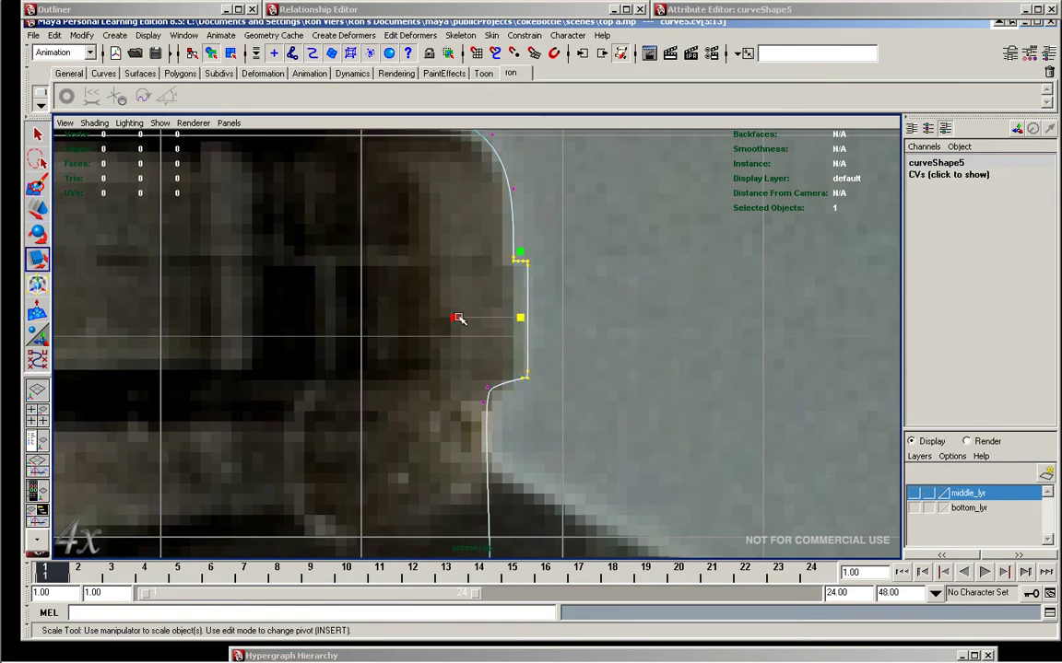
key(w)
- Shift the next thread's CVs left, right and down to hug the edge
mouse_move(470, 364)
alt+middle_down()
mouse_move(486, 301)
mouse_move(549, 241)
alt+middle_up()
click(511, 332)
click(510, 474)
drag(510, 474, 516, 355)
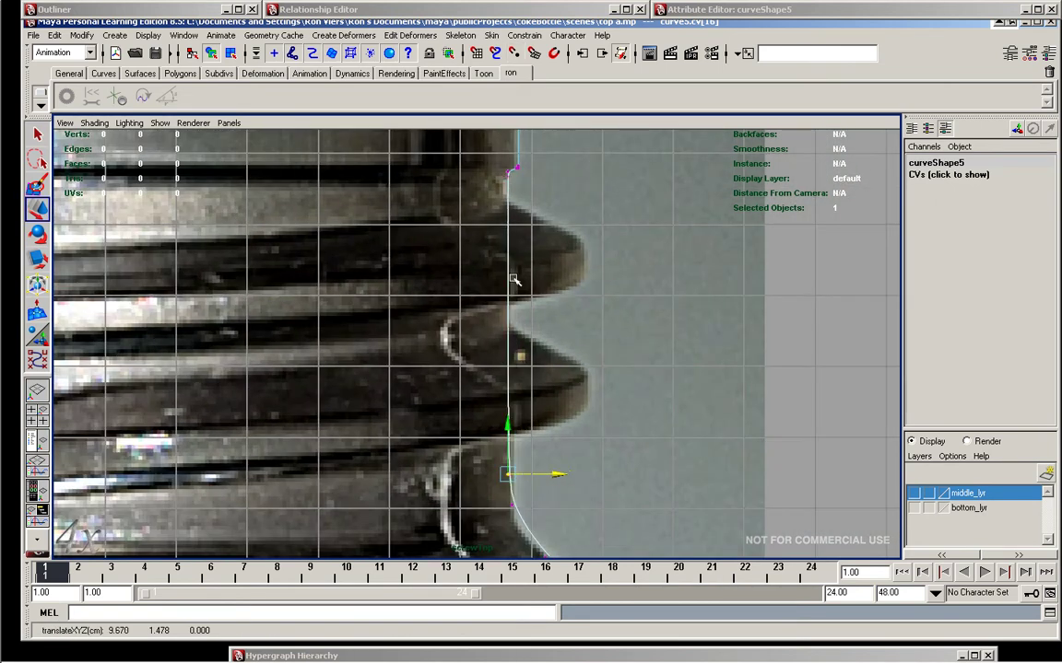
alt+middle_drag(516, 355, 545, 358)
drag(545, 357, 527, 358)
drag(476, 309, 477, 311)
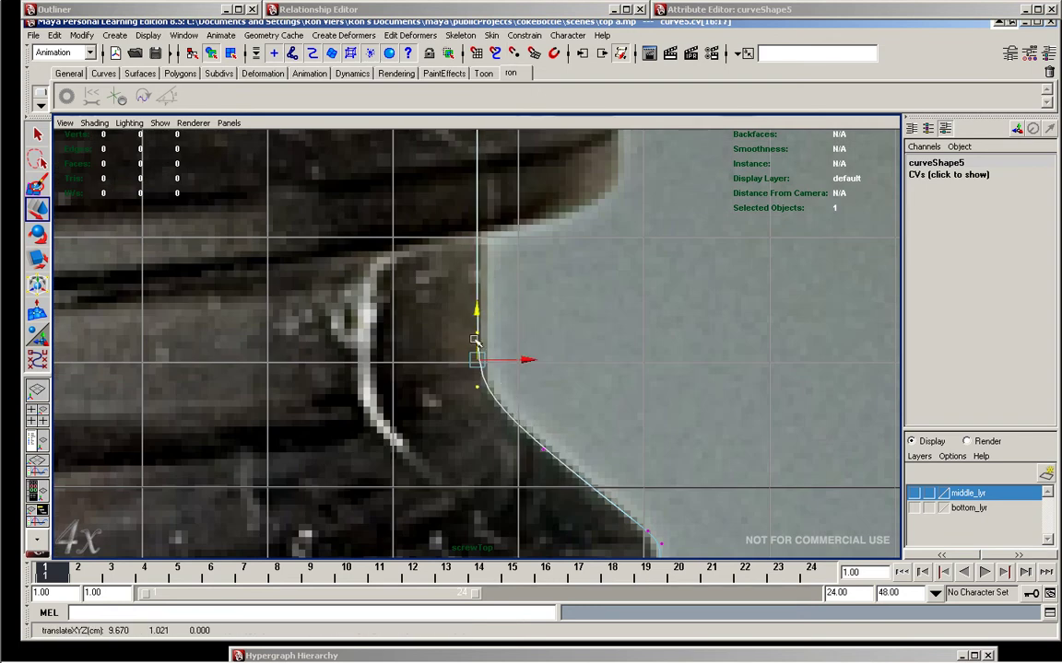
alt+middle_drag(473, 341, 388, 231)
click(481, 356)
mouse_move(481, 356)
alt+middle_down()
mouse_move(429, 278)
mouse_move(435, 297)
alt+middle_up()
click(510, 358)
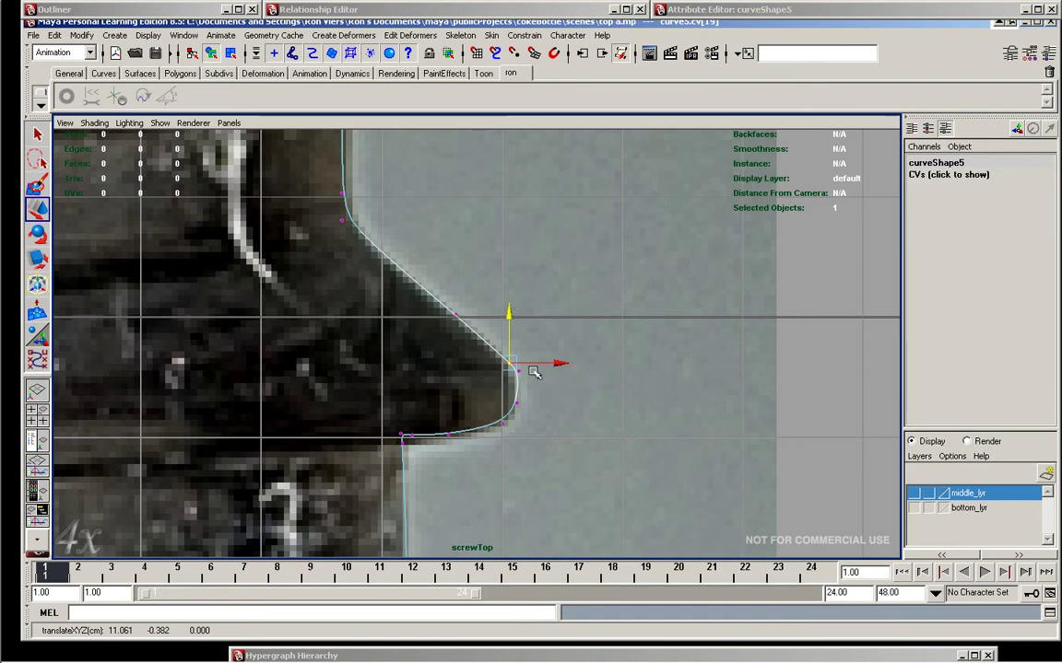
drag(481, 414, 481, 424)
- Move the thread-tip and lower CVs left and down onto the outline
click(531, 366)
click(516, 371)
alt+middle_drag(454, 419, 544, 331)
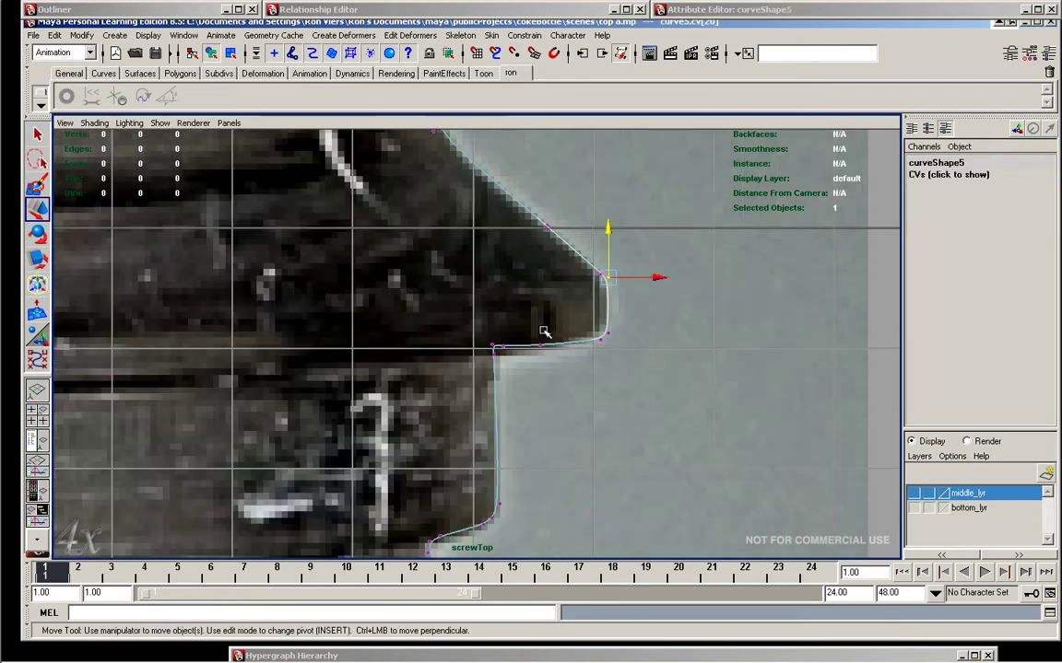
mouse_move(542, 306)
mouse_down()
mouse_move(502, 310)
mouse_move(498, 330)
mouse_up()
drag(479, 488, 525, 530)
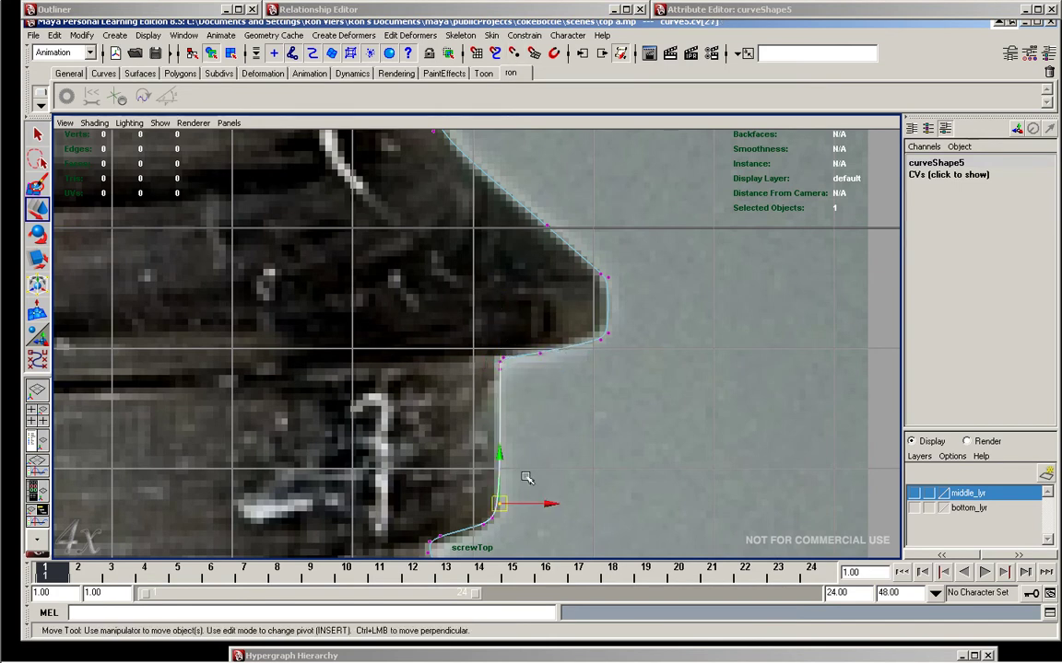
alt+middle_drag(532, 443, 503, 359)
click(488, 369)
drag(483, 371, 470, 364)
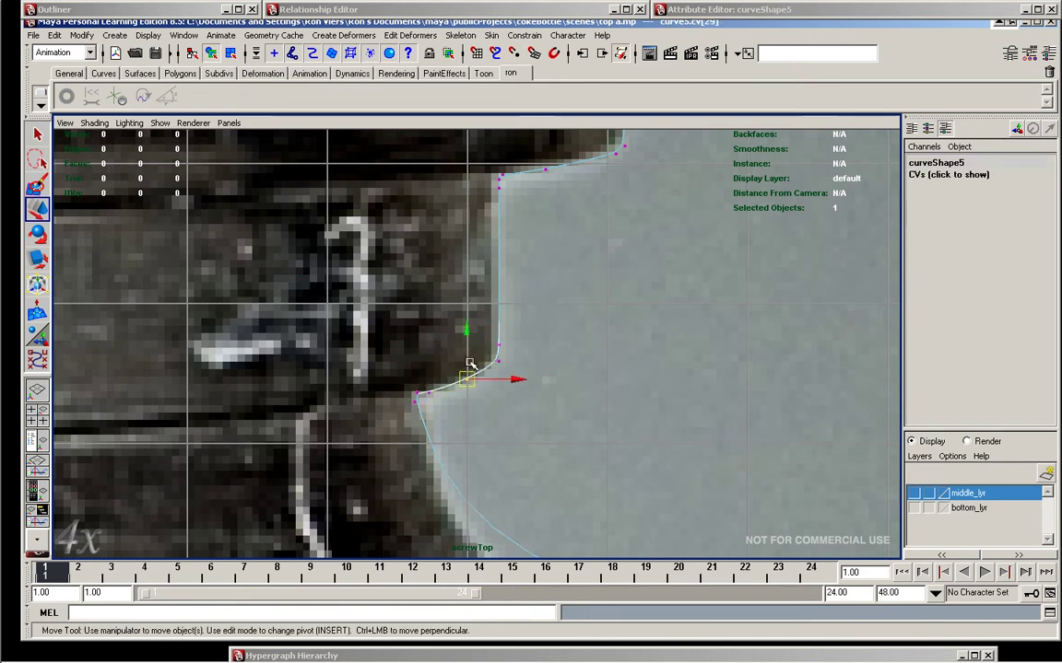
click(464, 403)
alt+right_drag(467, 398, 427, 371)
key(F8)
- Add a new point on the thread profile curve and go back to CV editing
click(540, 386)
key(space)
drag(410, 473, 447, 495)
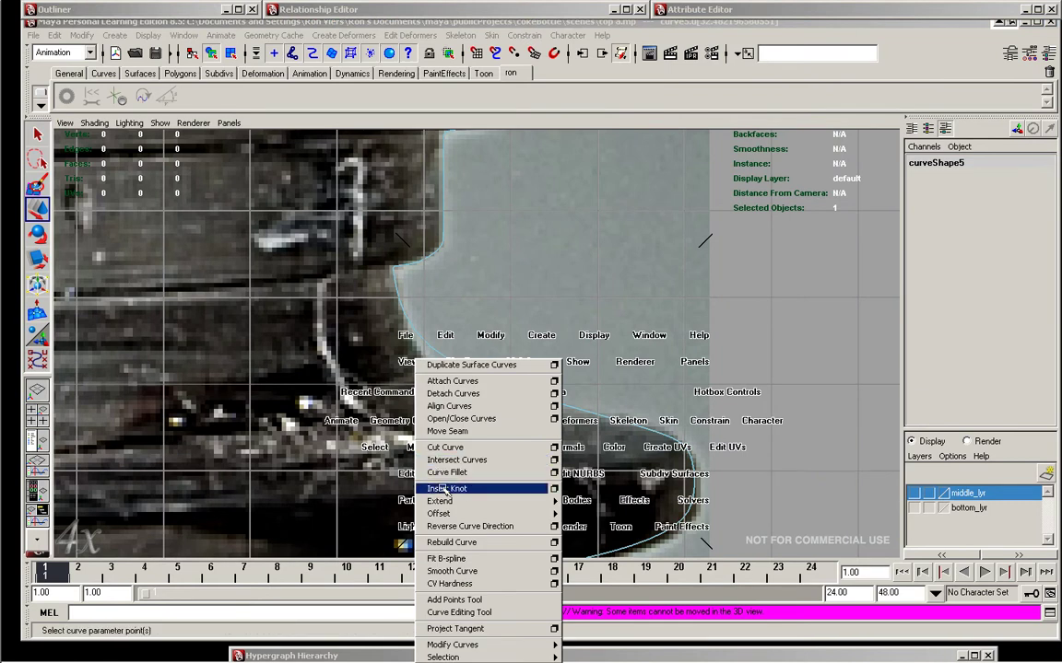
key(F8)
click(403, 348)
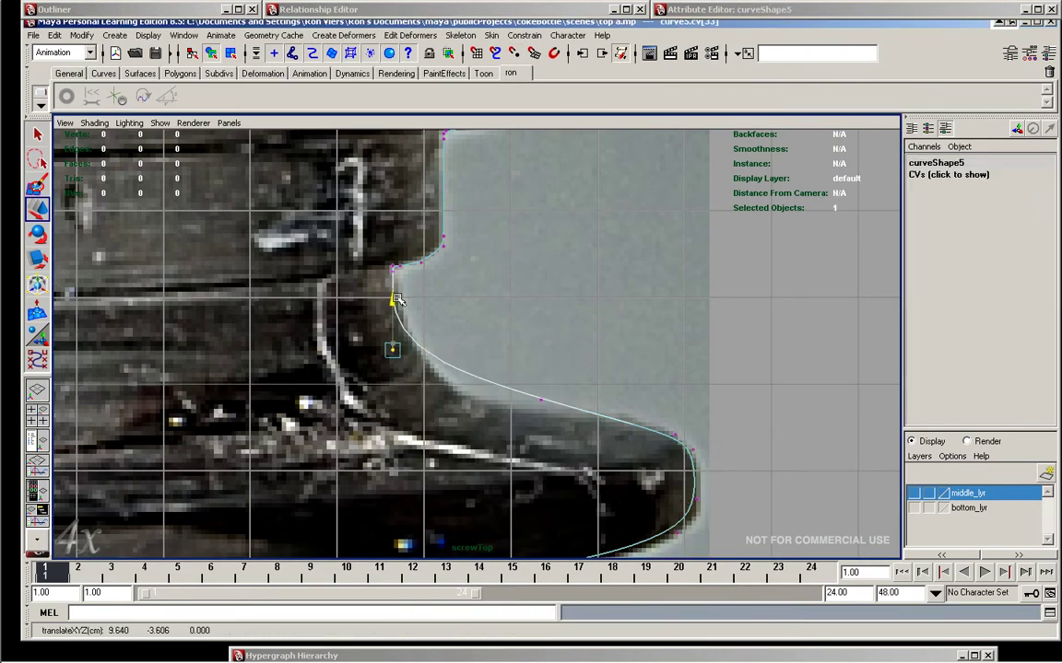
- Pull the thread curve's shoulder CV down slightly
click(504, 417)
alt+middle_drag(505, 418, 415, 318)
click(289, 233)
drag(288, 183, 286, 199)
click(607, 361)
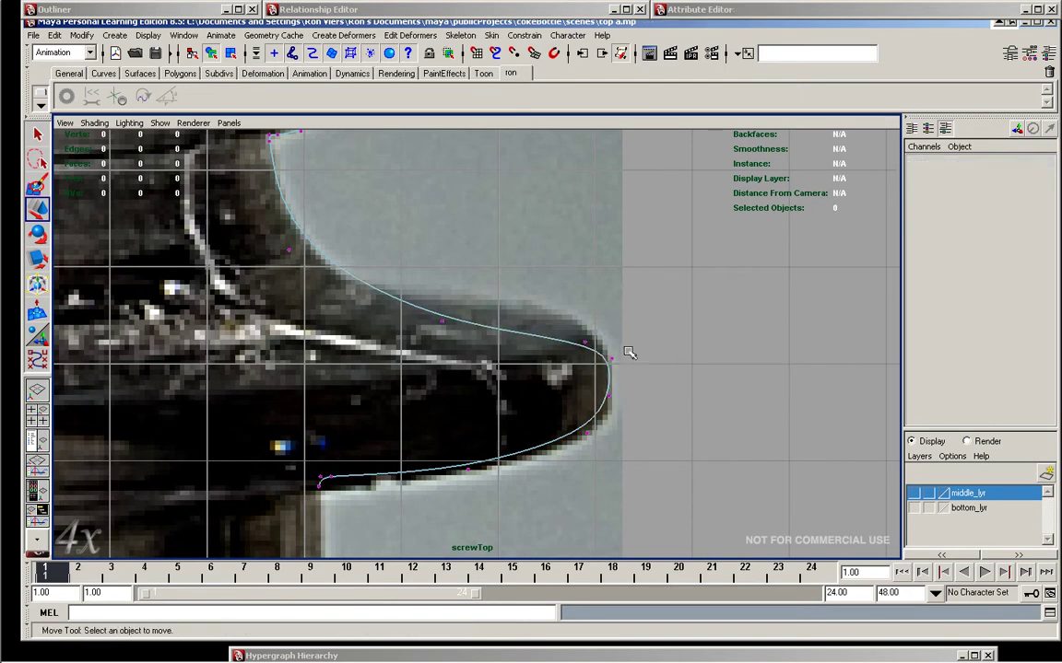
- Nudge the three tip CVs outward to follow the thread's edge
click(608, 395)
drag(659, 394, 663, 412)
click(585, 343)
drag(628, 341, 645, 338)
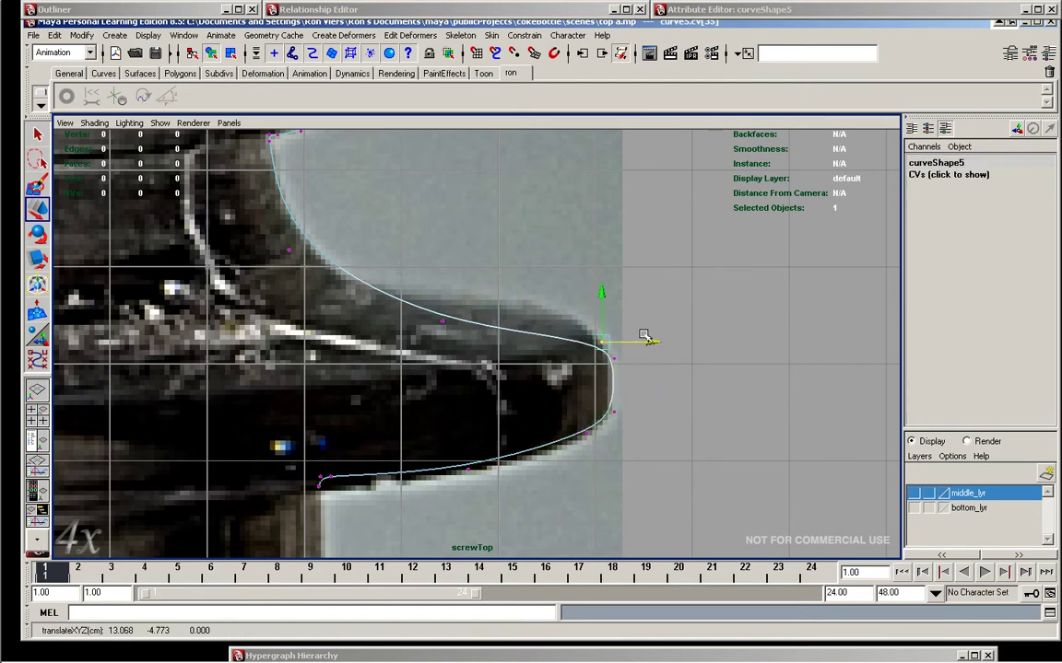
click(588, 433)
middle_drag(594, 389, 608, 389)
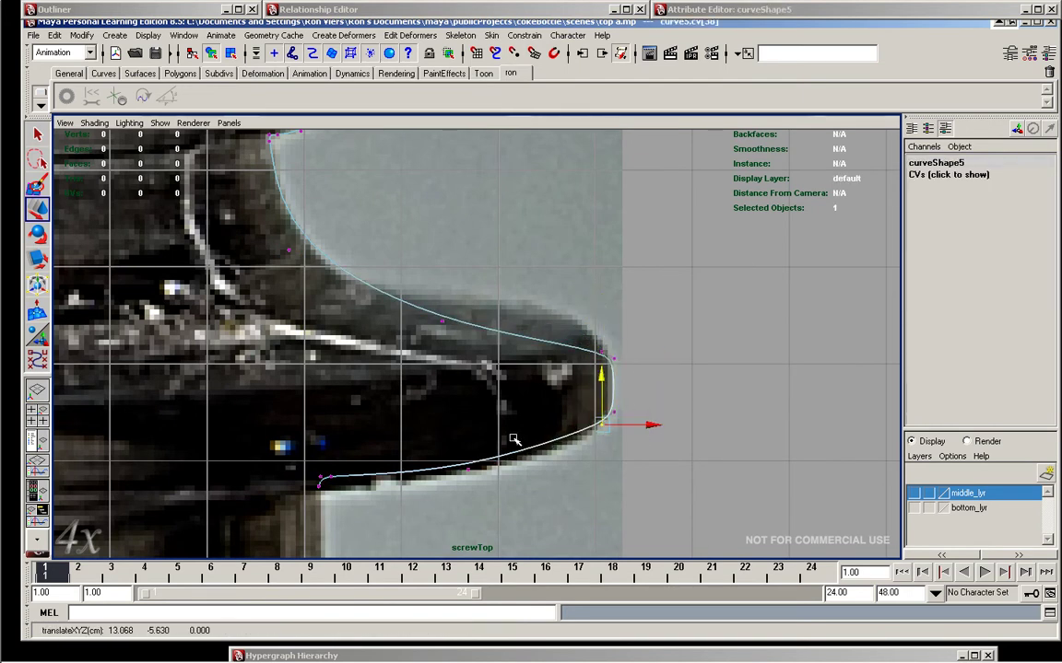
alt+middle_drag(513, 440, 513, 424)
- Scale the four tip CVs flatter in Y
shift+click(442, 306)
key(r)
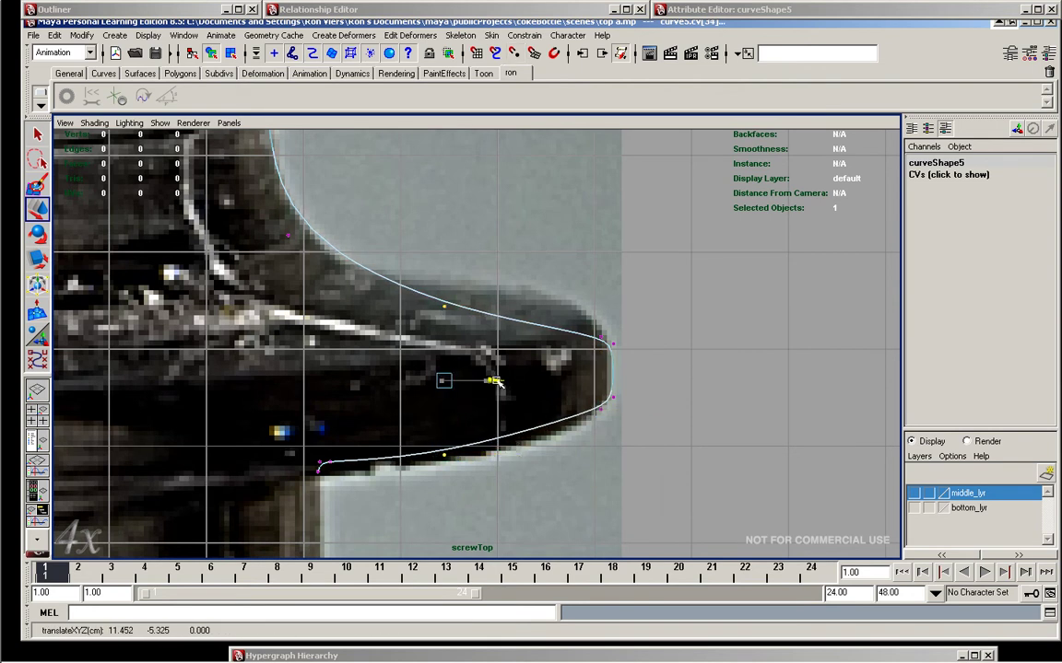
drag(438, 344, 439, 364)
mouse_move(645, 433)
mouse_down()
mouse_move(601, 305)
mouse_move(601, 318)
mouse_up()
key(w)
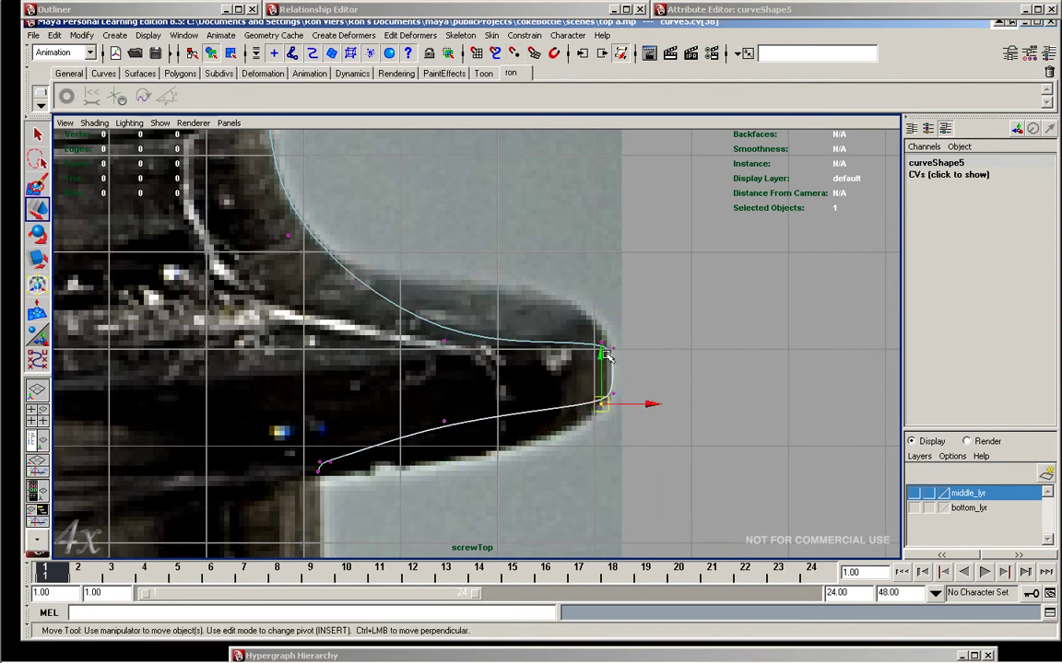
- Lower the curve's end CV onto the bottle wall and zoom out to check the thread
alt+middle_drag(328, 470, 467, 382)
drag(439, 354, 454, 381)
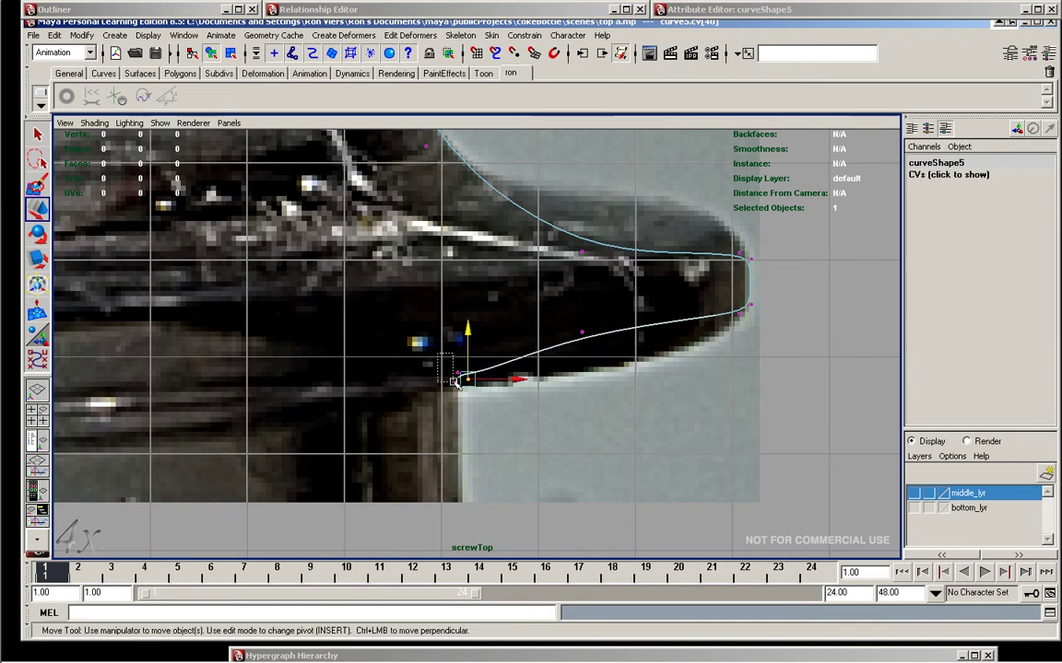
drag(459, 330, 458, 364)
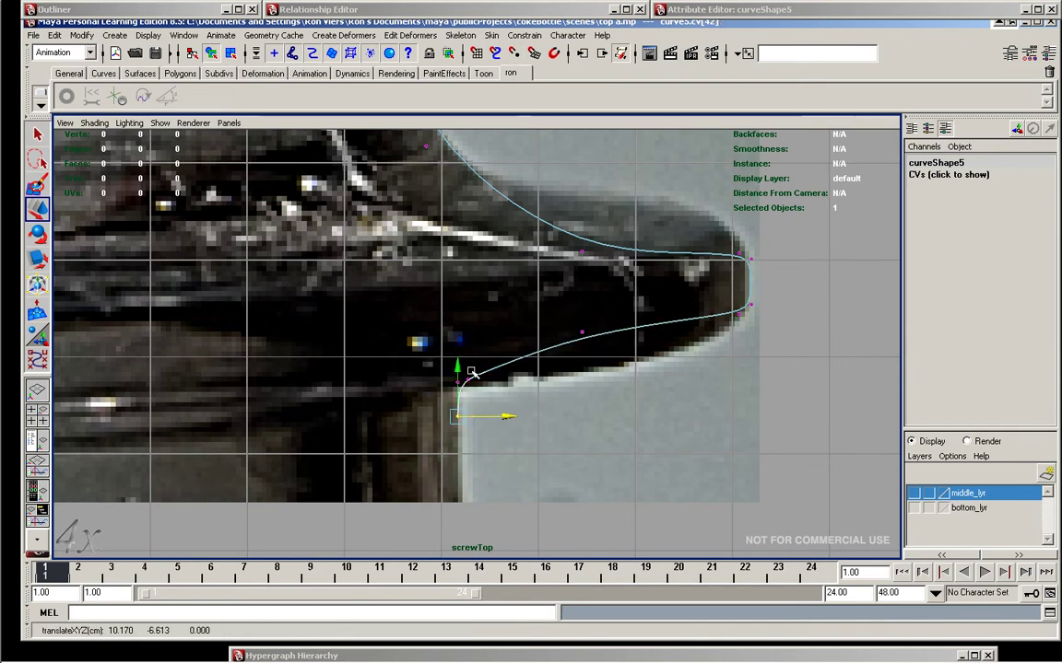
mouse_move(507, 388)
alt+middle_down()
mouse_move(511, 256)
mouse_move(638, 365)
alt+middle_up()
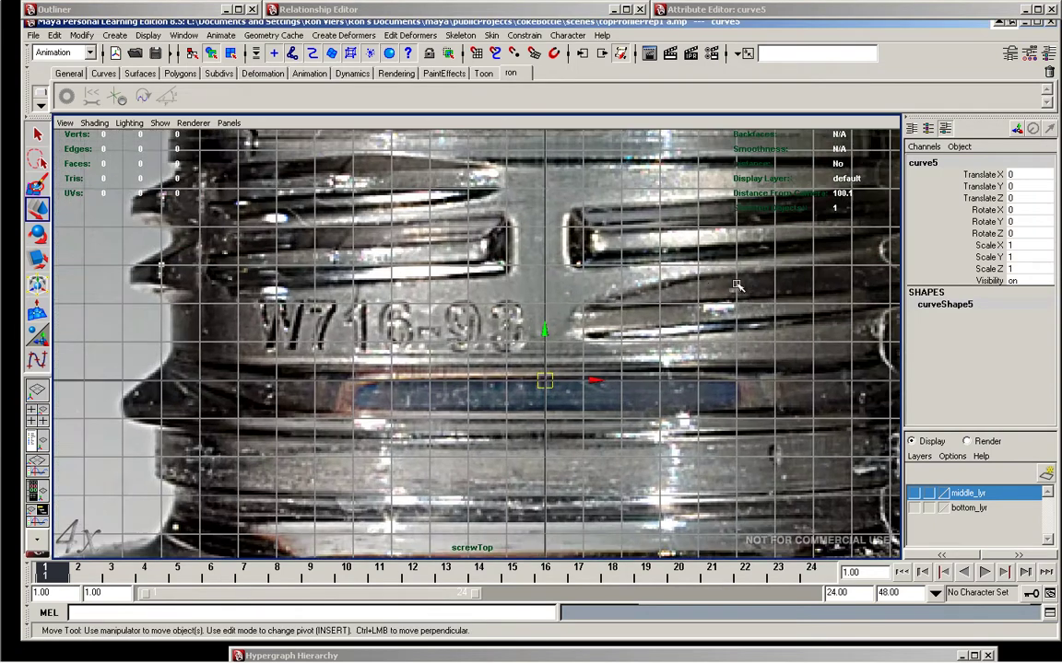
- Place a distance measurement across the screw-top using the Distance Tool
key(space)
drag(641, 224, 853, 372)
click(516, 304)
click(590, 304)
scroll(598, 288, up, 3)
- Draw a straight EP curve, center its pivot and slide it along X
key(space)
drag(597, 232, 590, 364)
click(527, 372)
key(q)
key(F8)
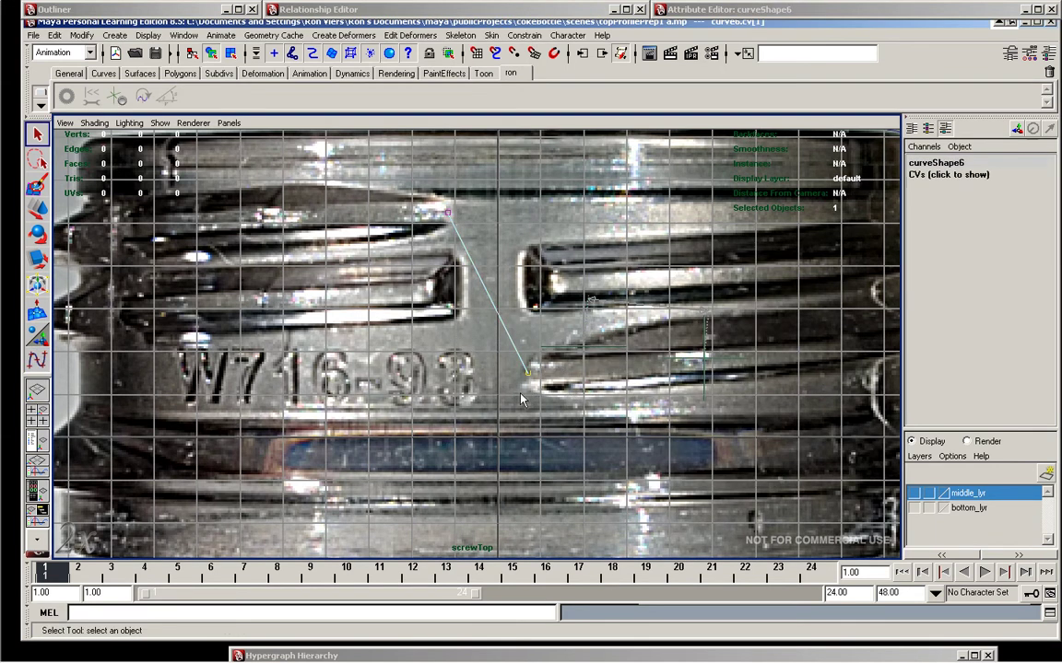
key(w)
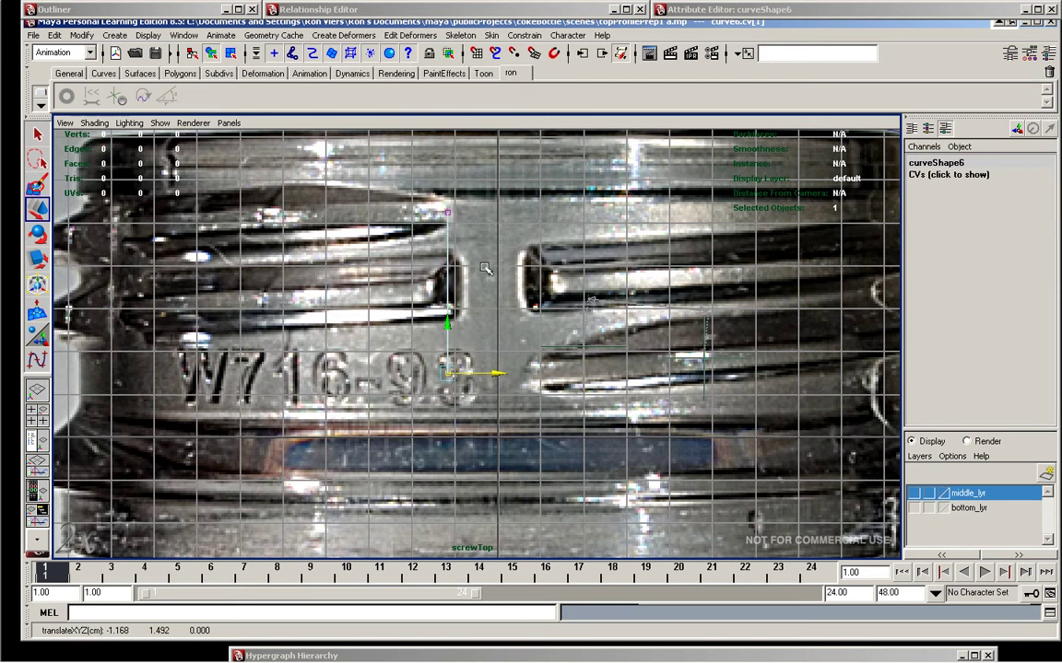
key(F8)
key(space)
drag(300, 211, 400, 353)
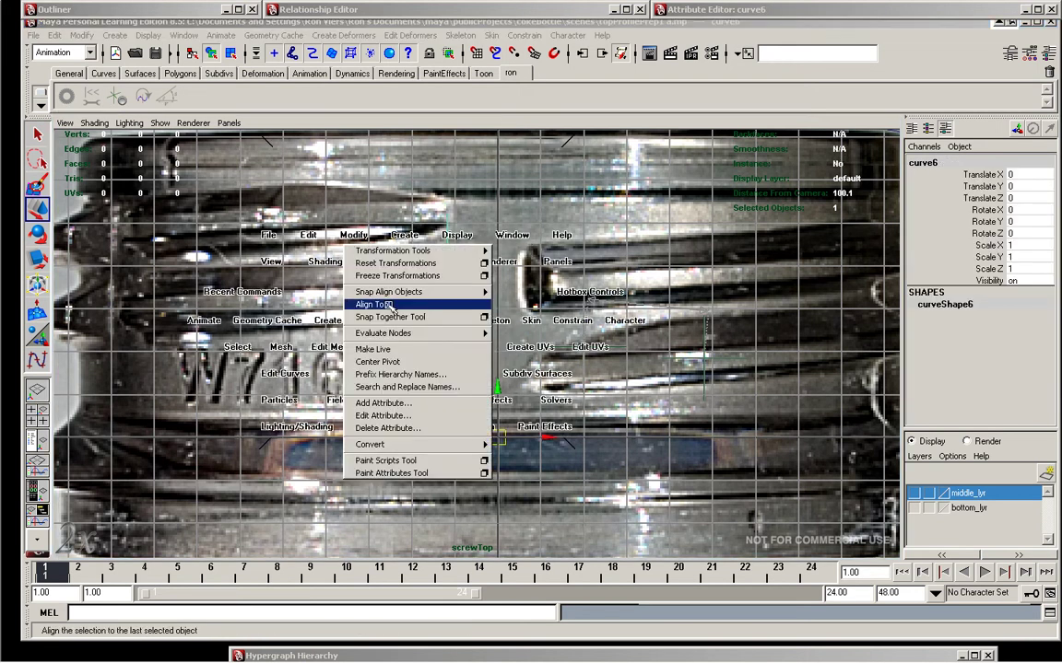
drag(496, 293, 490, 293)
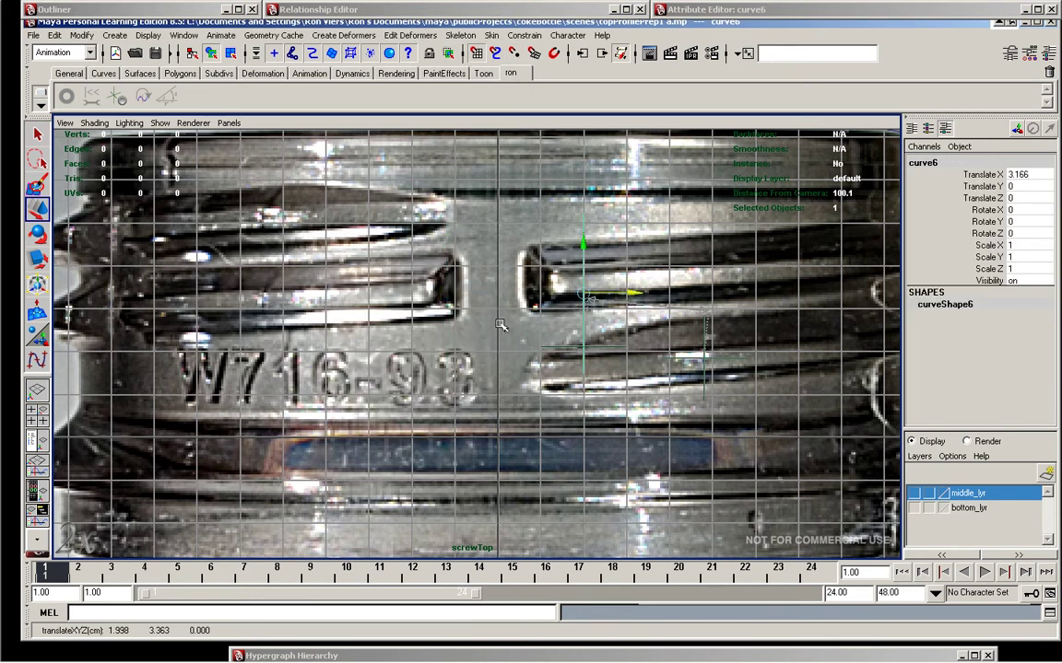
- Point-constrain the measurement locators together in the screwTop view
key(space)
drag(580, 309, 645, 610)
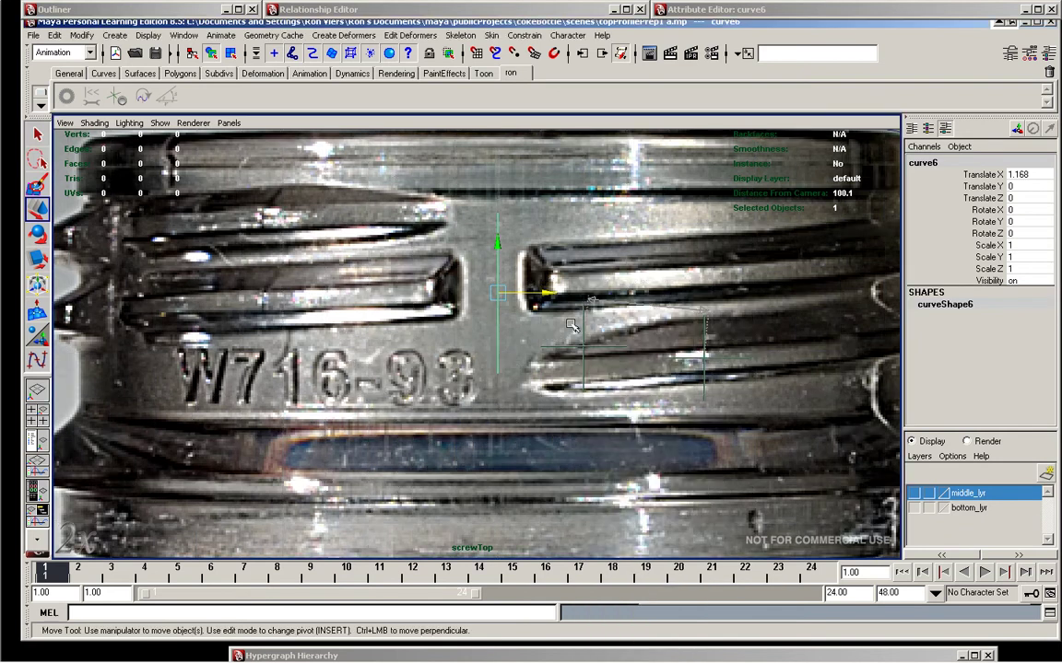
key(space)
key(space)
shift+click(493, 334)
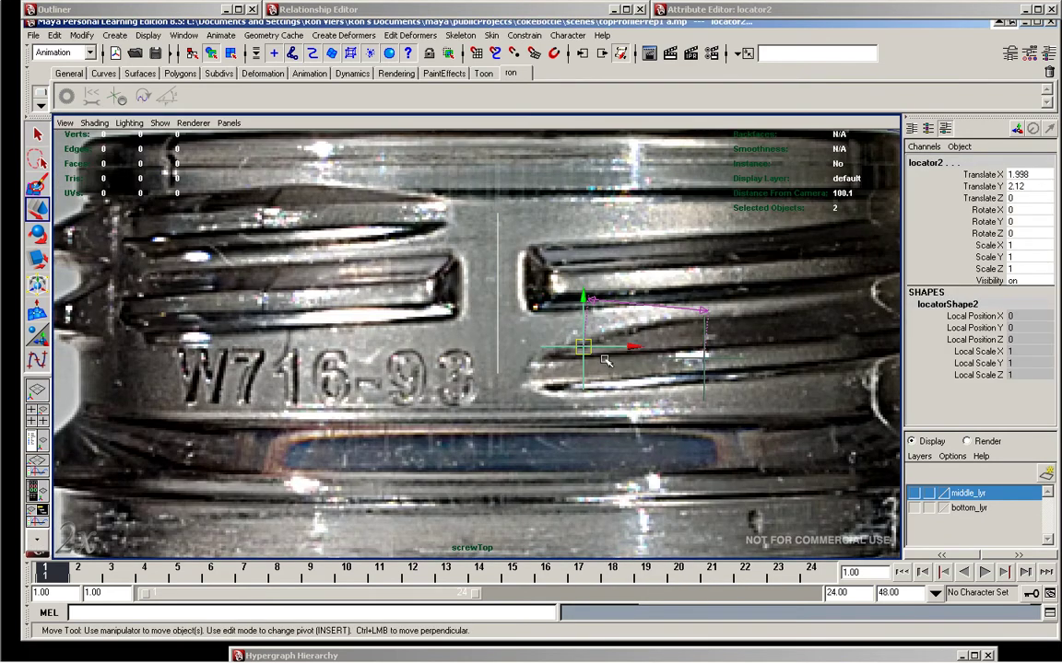
key(space)
drag(790, 388, 804, 402)
- Move locator1 out to Translate X 9.67
click(609, 323)
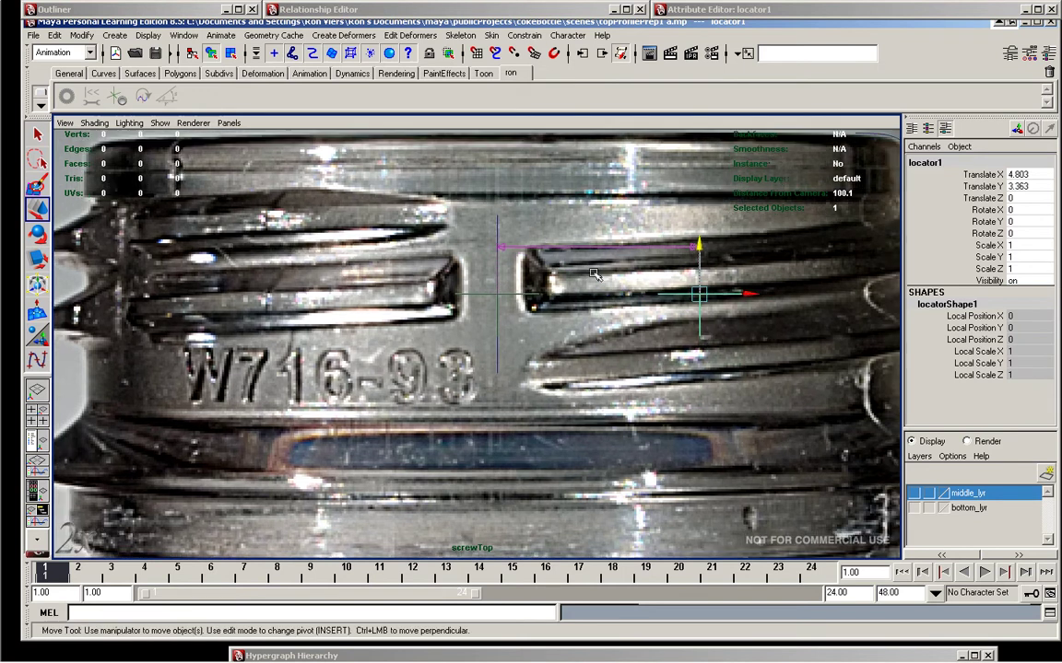
drag(749, 294, 595, 309)
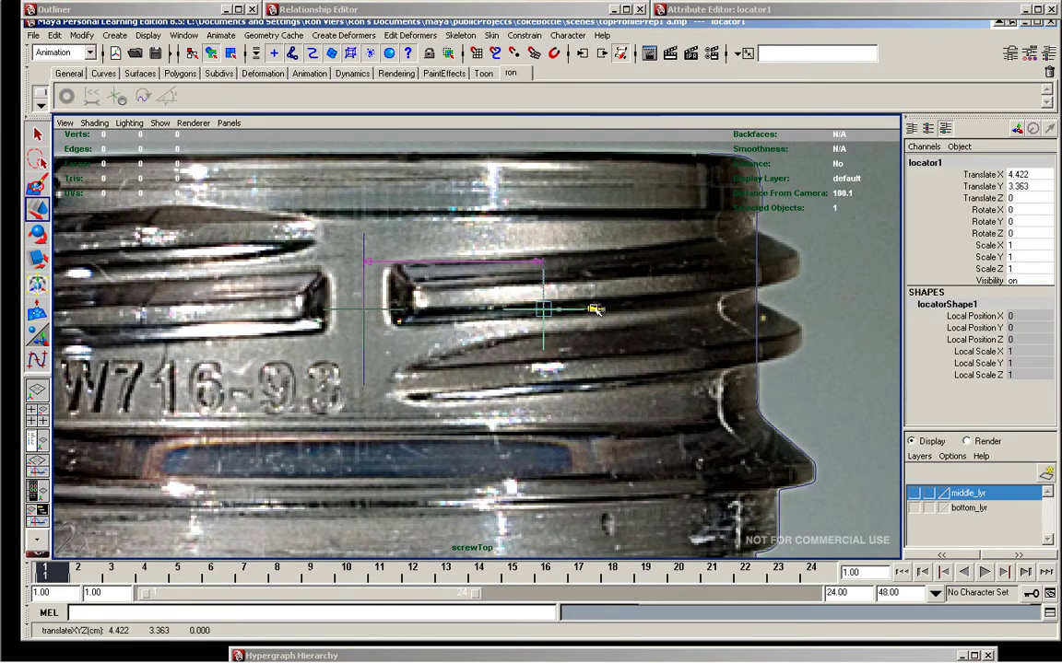
drag(759, 310, 739, 308)
- Create a NURBS circle at the origin in the perspective view
key(space)
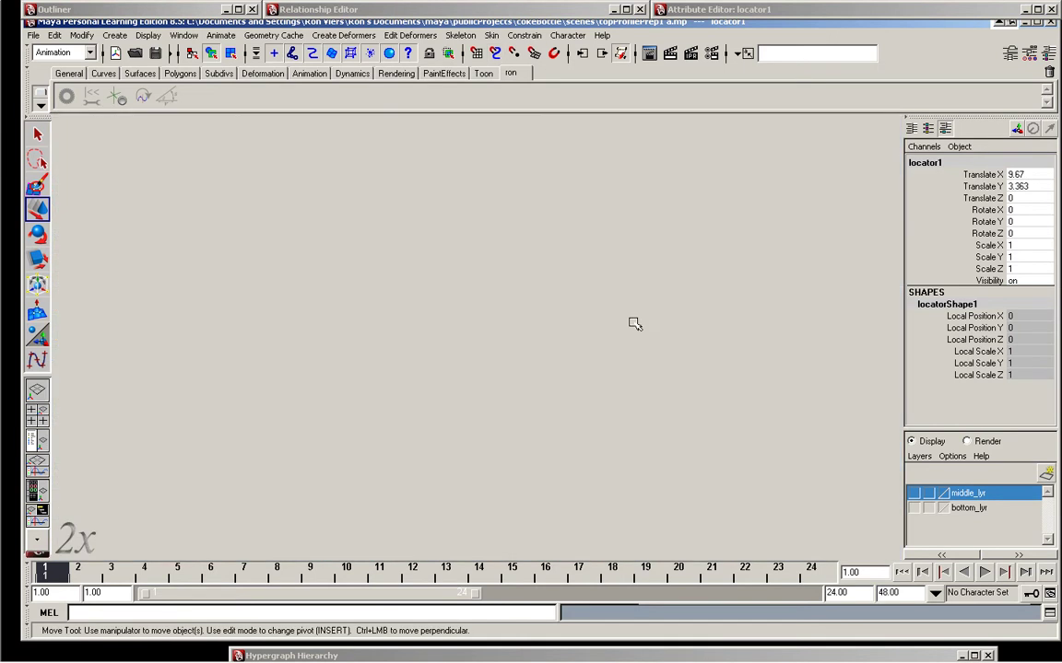
alt+drag(637, 357, 605, 344)
key(space)
click(592, 285)
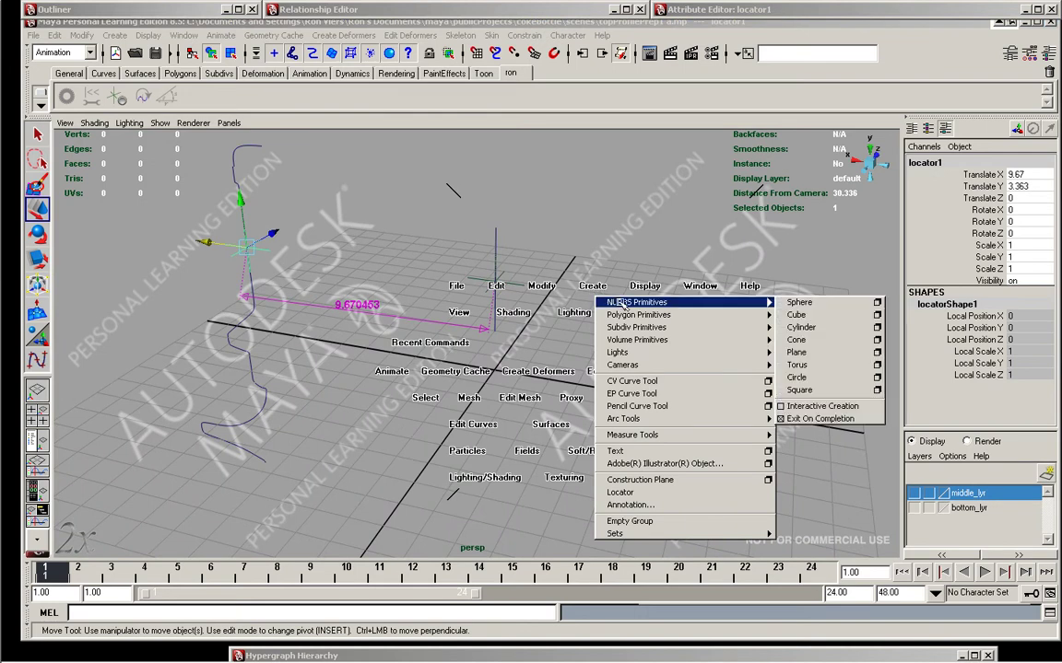
click(814, 378)
- Tear off the NURBS display options as a panel in the lower left
click(148, 35)
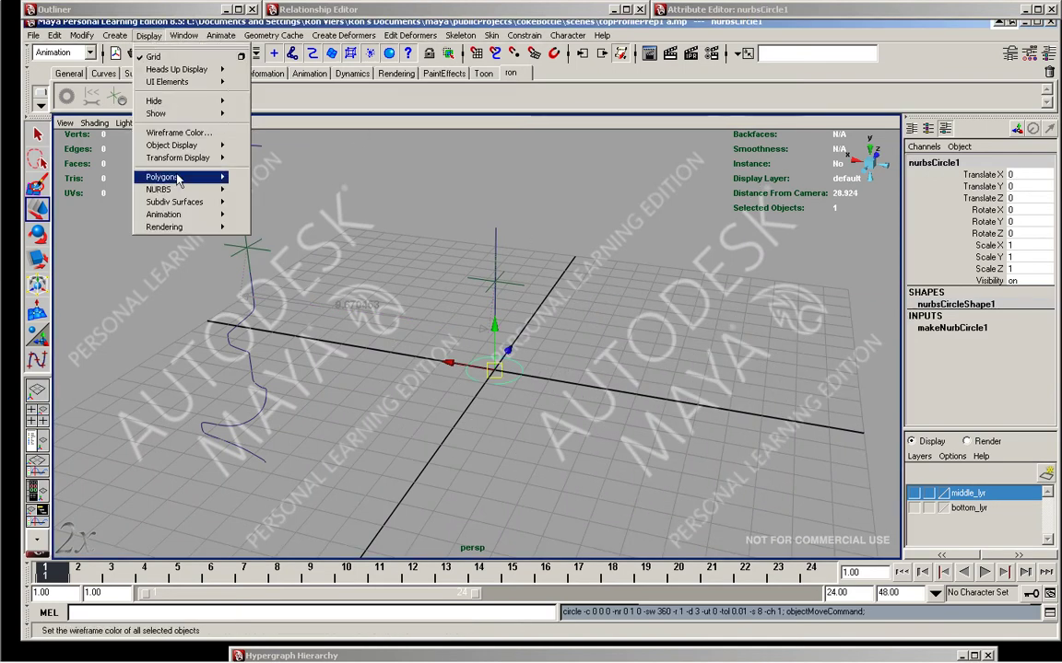
click(264, 188)
drag(322, 188, 109, 382)
alt+drag(378, 341, 408, 338)
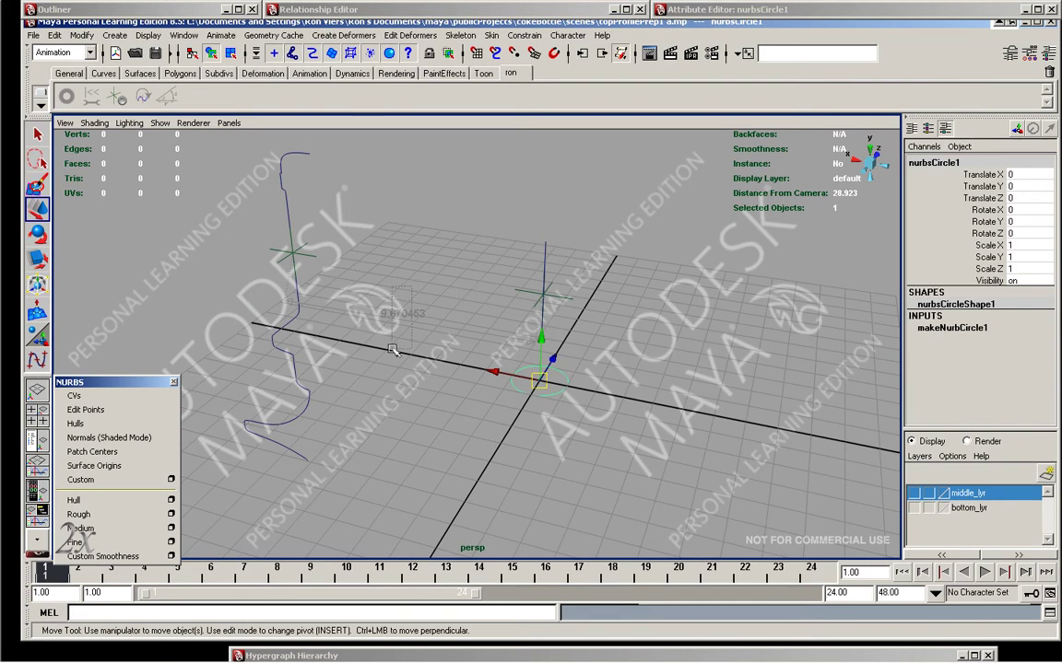
- Connect distanceDimensionShape1.distance to makeNurbCircle1.radius in the Connection Editor
click(400, 320)
click(747, 72)
click(139, 9)
click(103, 423)
click(926, 78)
click(727, 550)
click(922, 197)
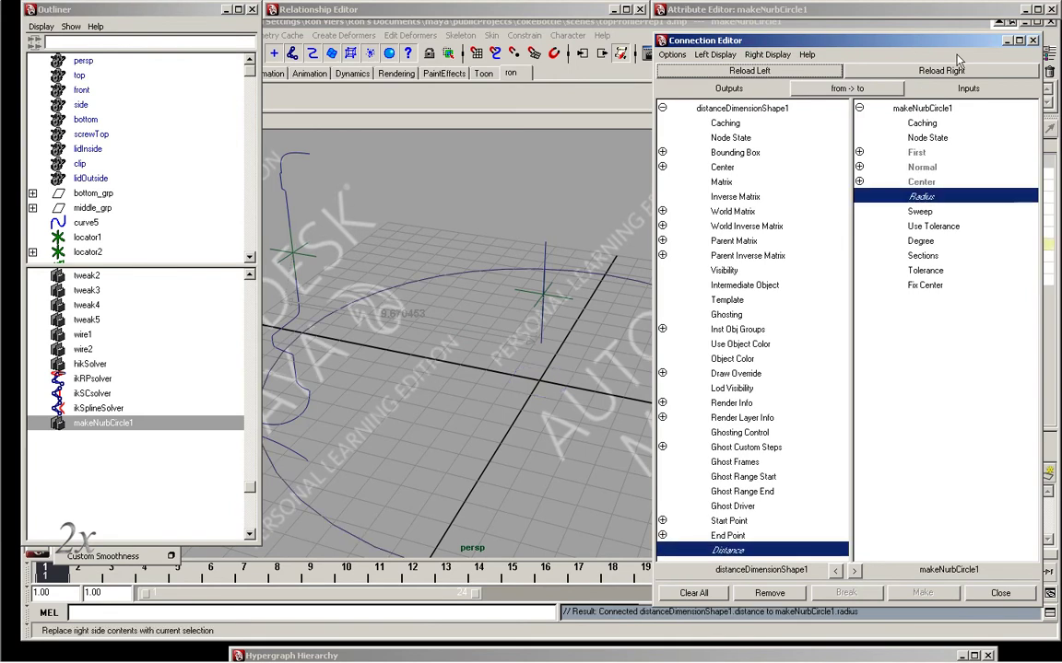
click(784, 168)
- Raise the circle to Translate Y 3.363
click(543, 277)
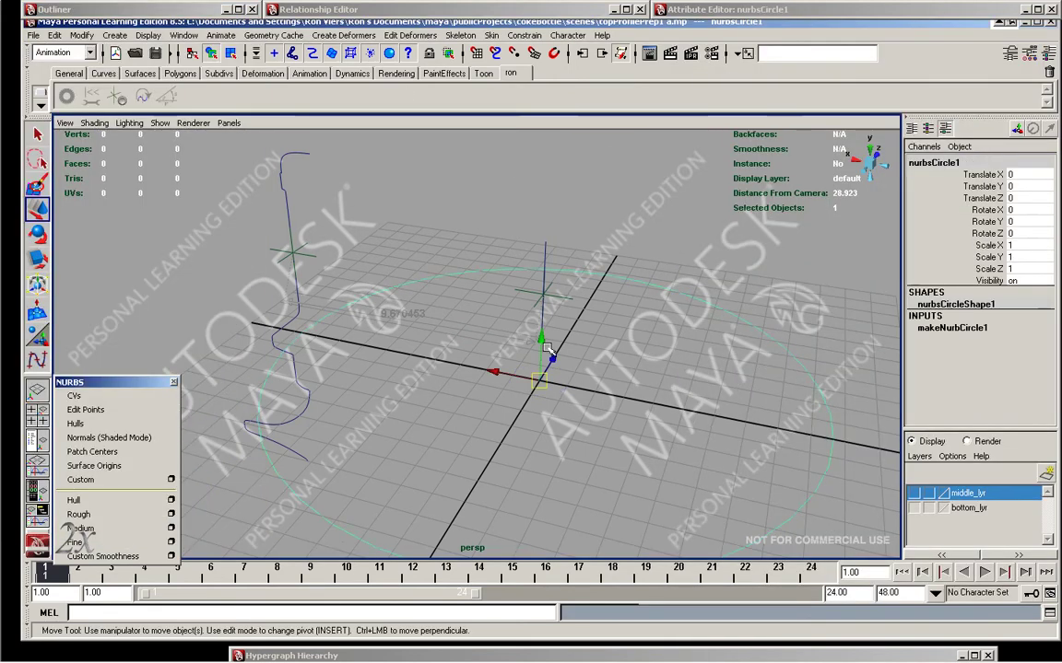
middle_drag(543, 277, 542, 298)
mouse_move(523, 315)
alt+mouse_down()
mouse_move(611, 303)
mouse_move(635, 279)
alt+mouse_up()
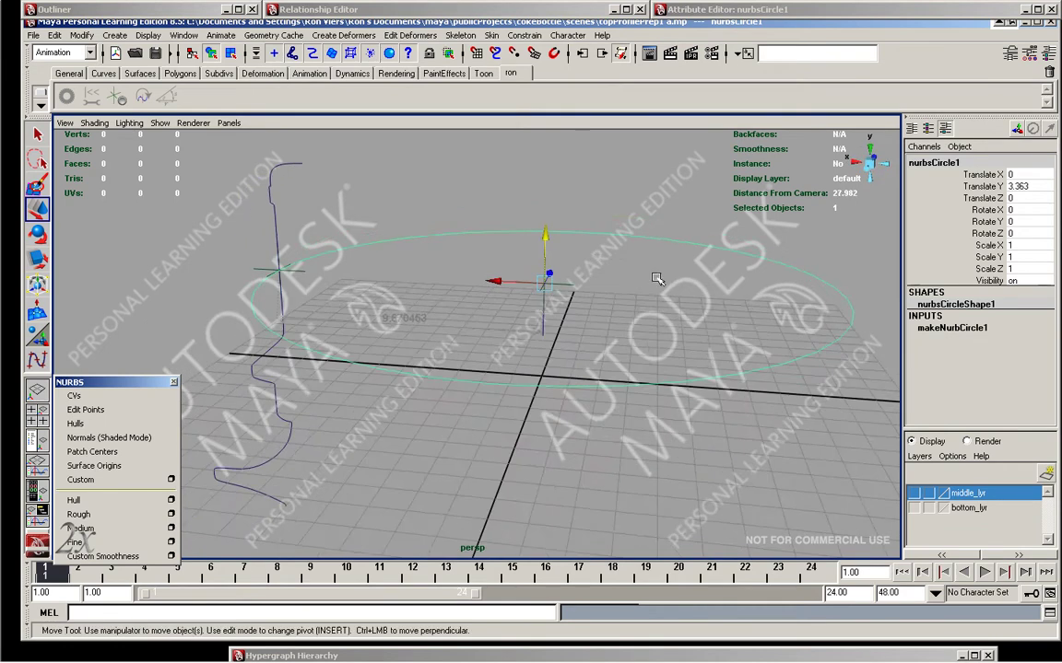
- Draw an EP curve, adjust its first CV and slide curve7 along X
scroll(593, 245, up, 3)
key(space)
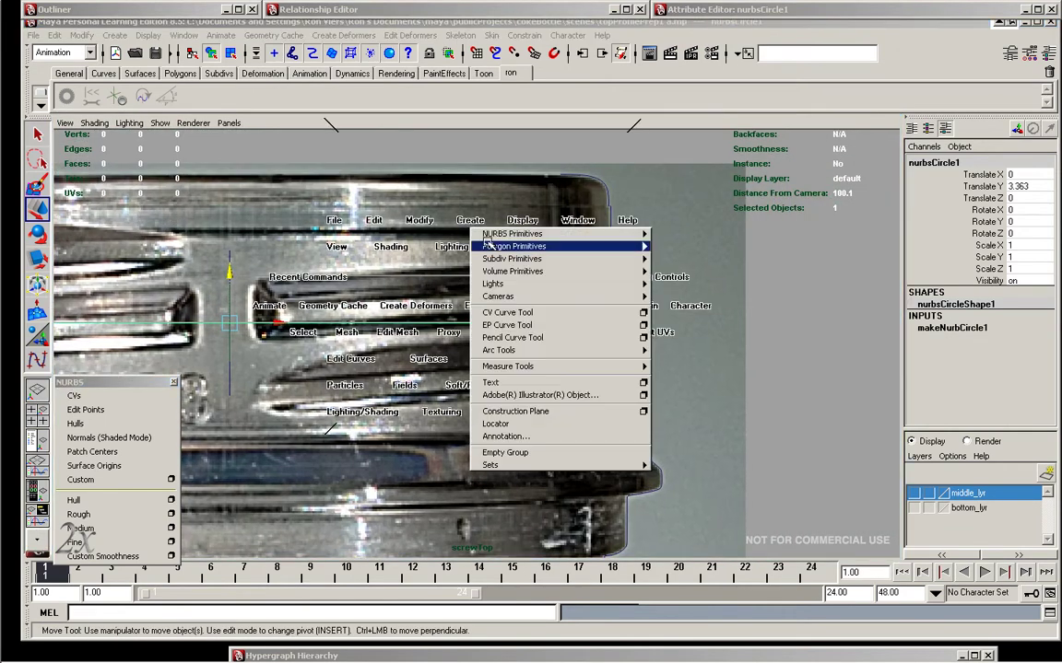
click(516, 351)
alt+middle_drag(610, 301, 600, 332)
click(600, 331)
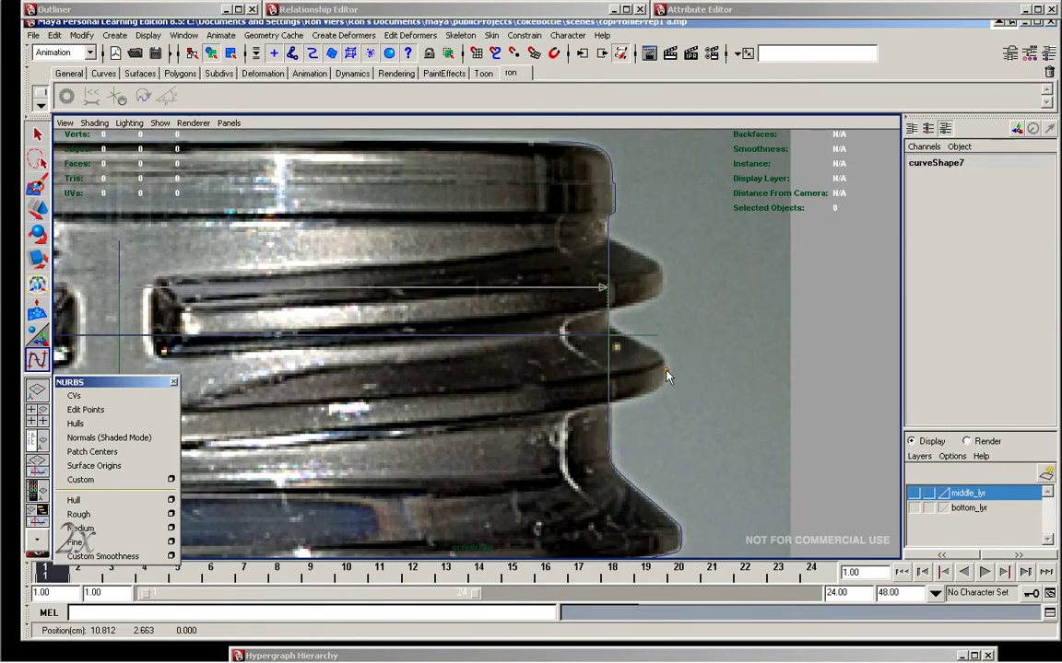
key(q)
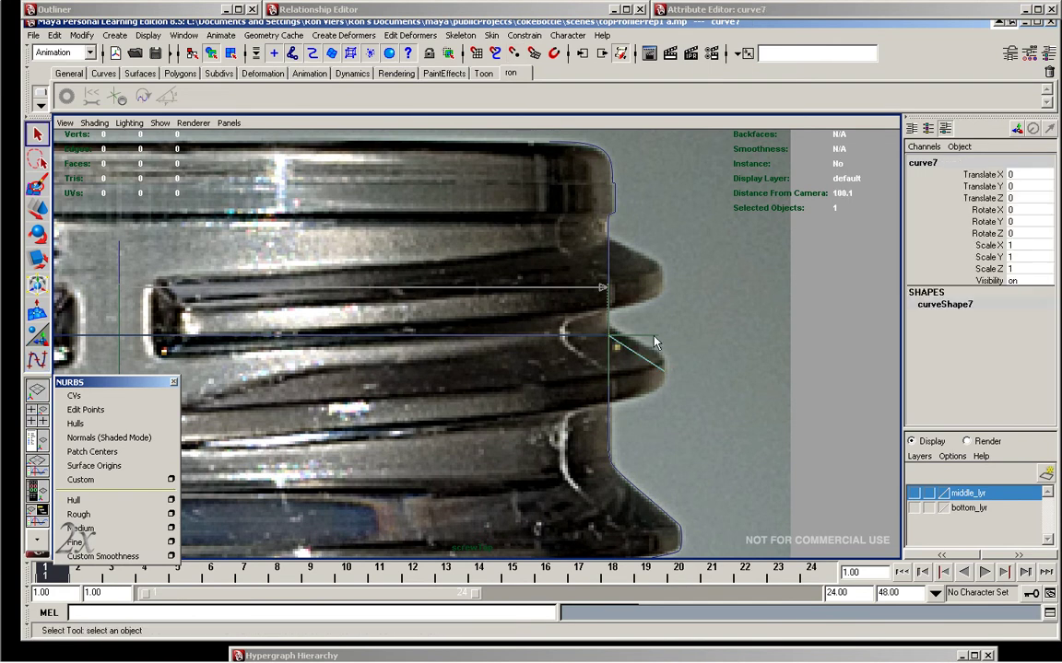
key(w)
key(F8)
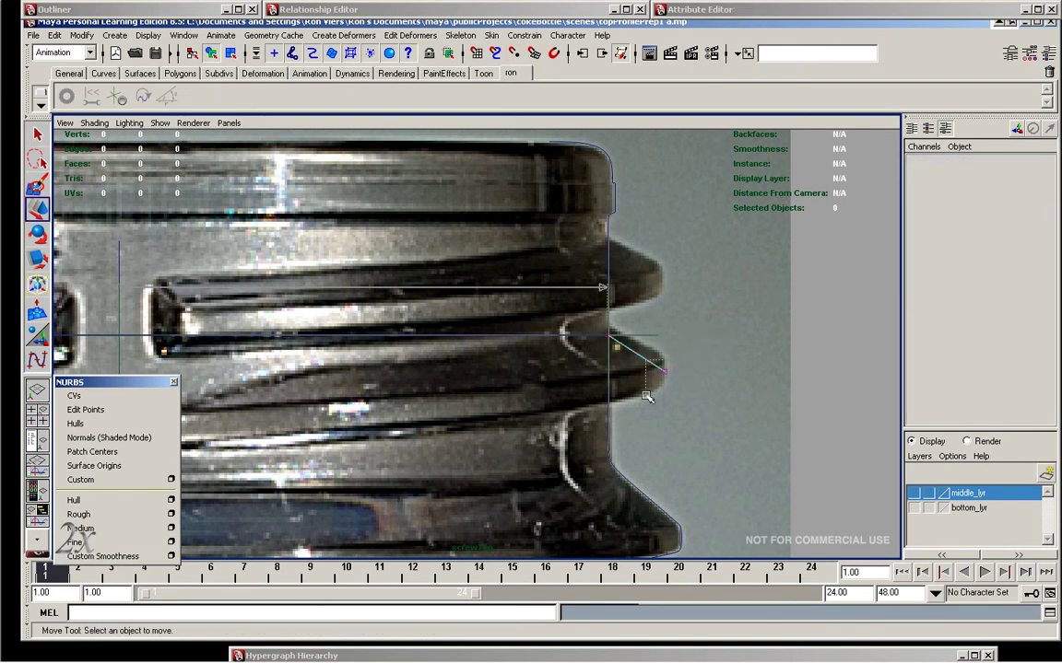
drag(636, 355, 706, 392)
click(660, 323)
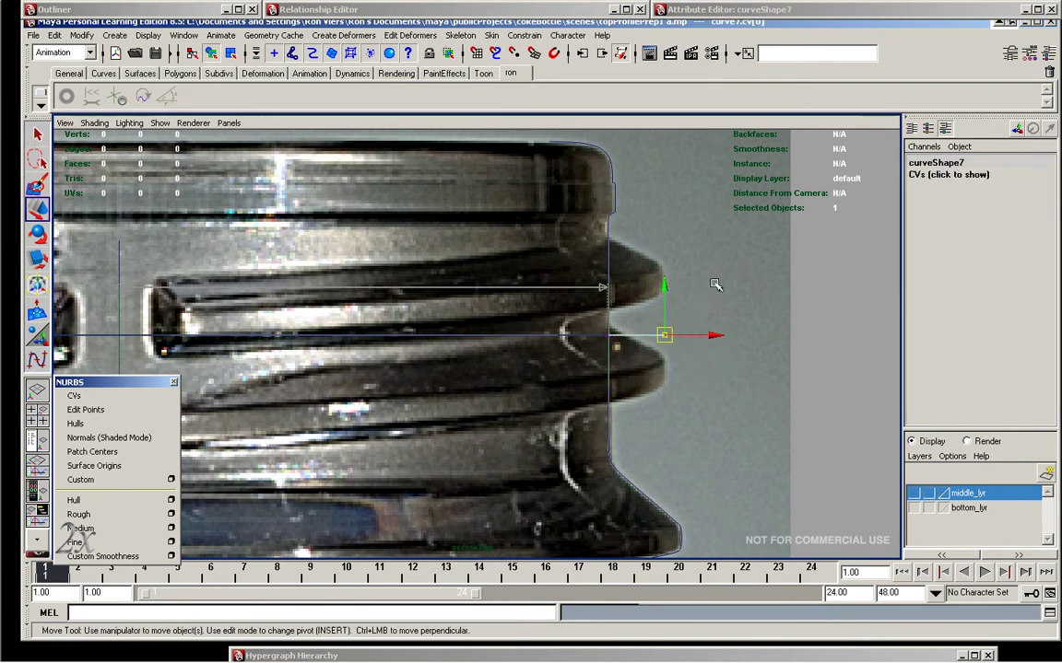
key(F8)
drag(613, 339, 806, 323)
- Draw a small CV curve, curve8, at the thread edge and move it right
key(space)
drag(667, 288, 693, 380)
click(598, 322)
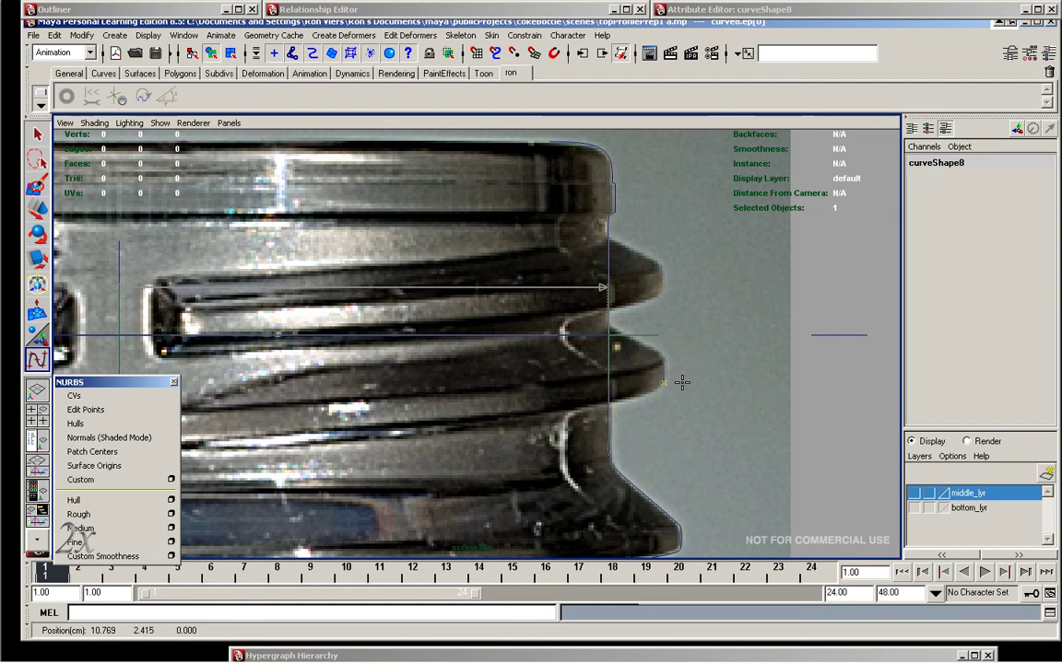
key(q)
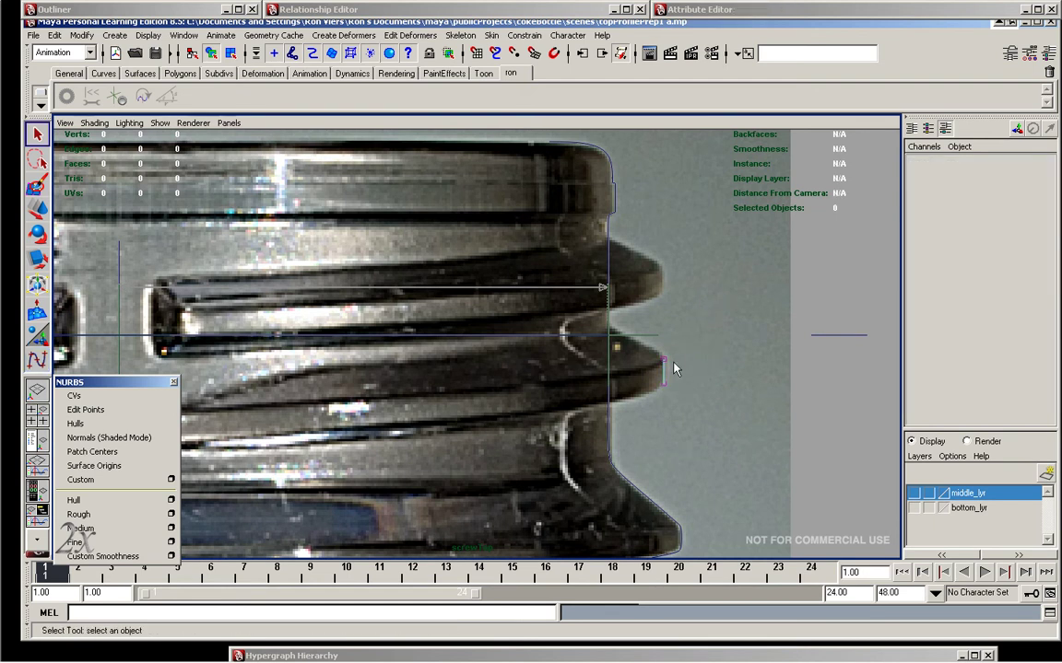
click(674, 379)
key(w)
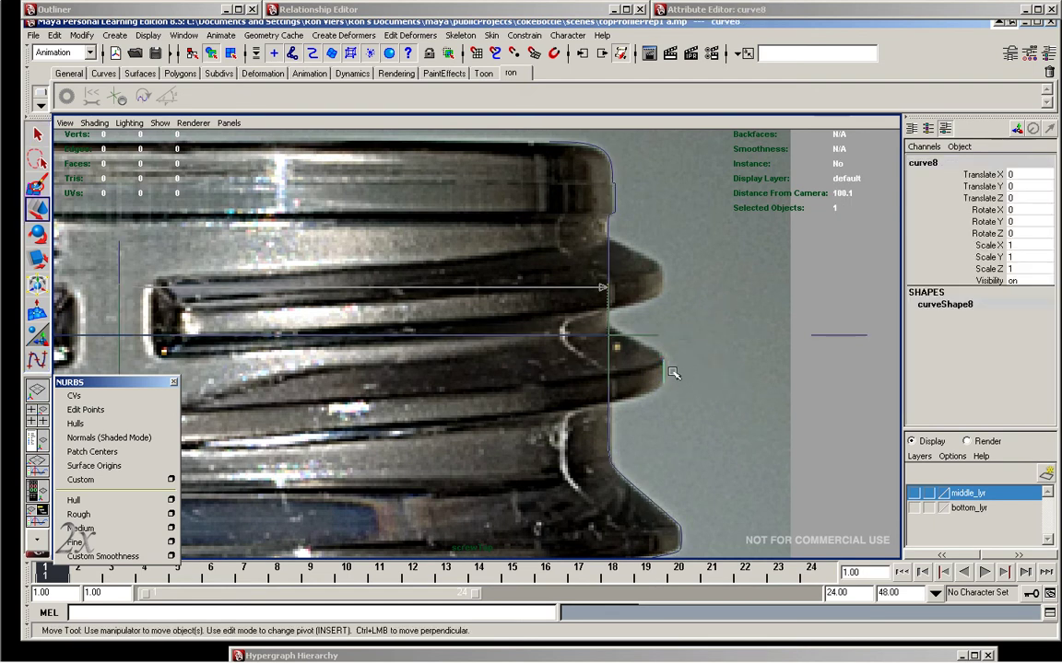
drag(667, 385, 872, 357)
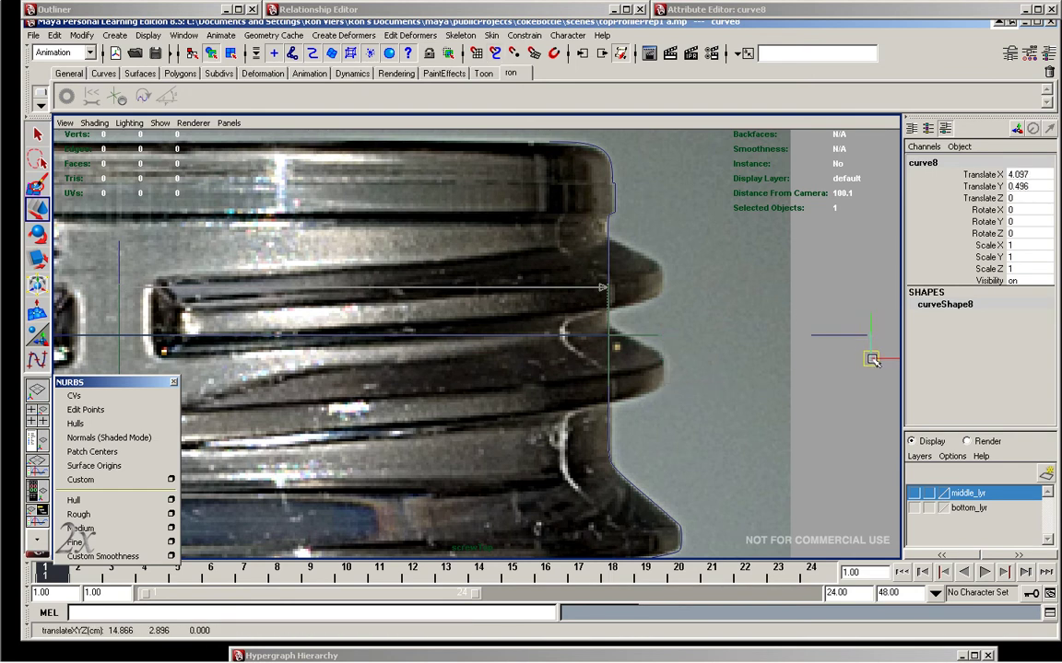
- Draw a two-point vertical EP curve and adjust its top point
scroll(481, 341, up, 5)
drag(525, 238, 635, 386)
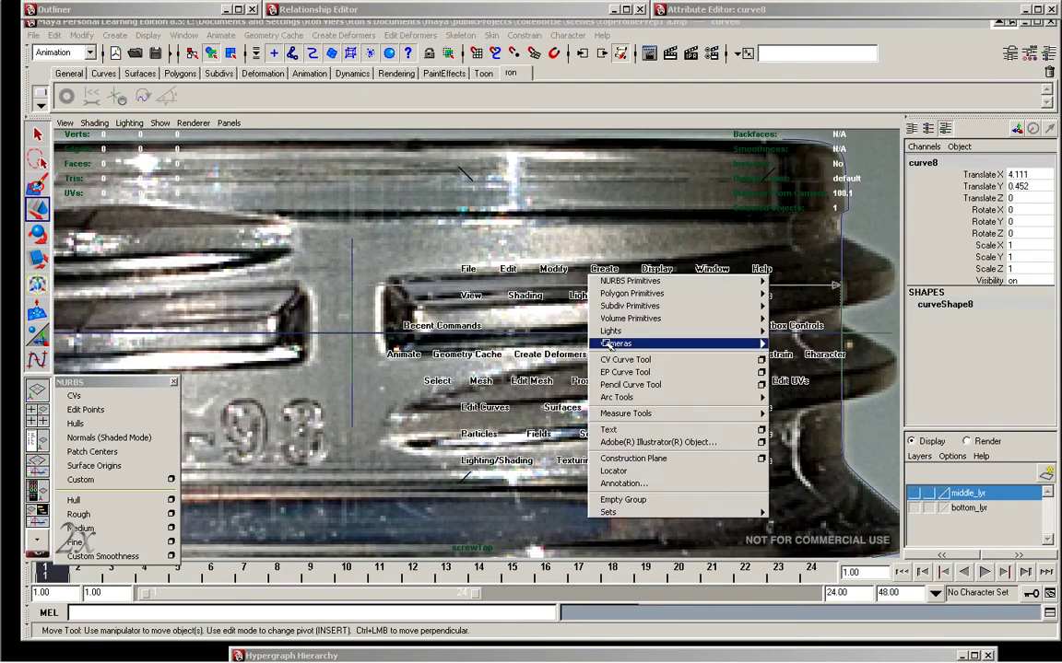
click(493, 274)
click(495, 348)
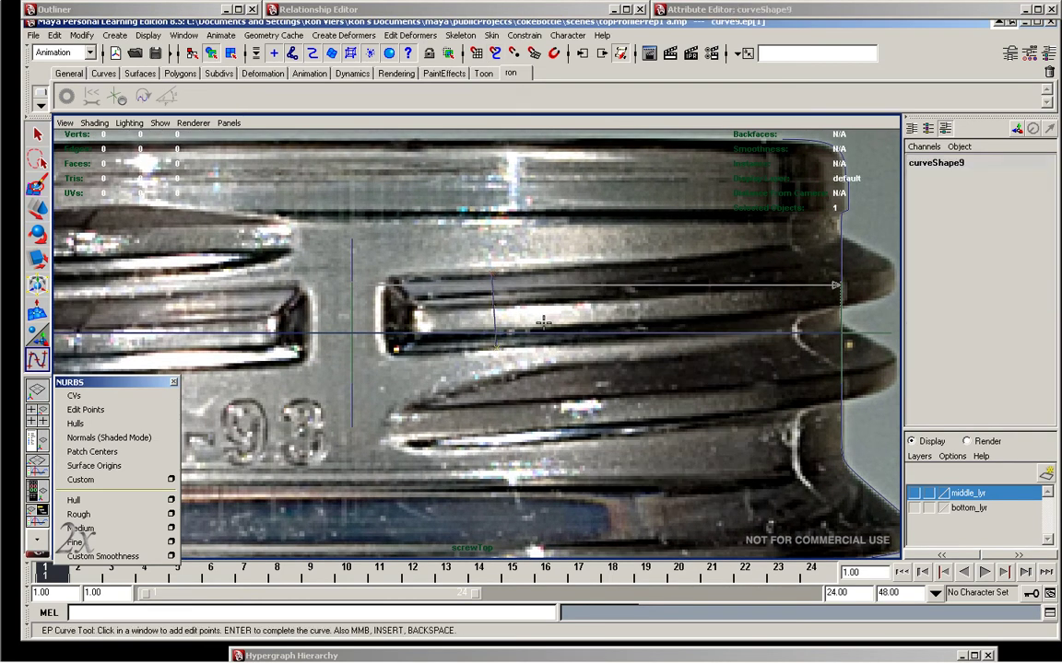
key(Return)
key(q)
key(F8)
key(w)
click(493, 278)
key(F8)
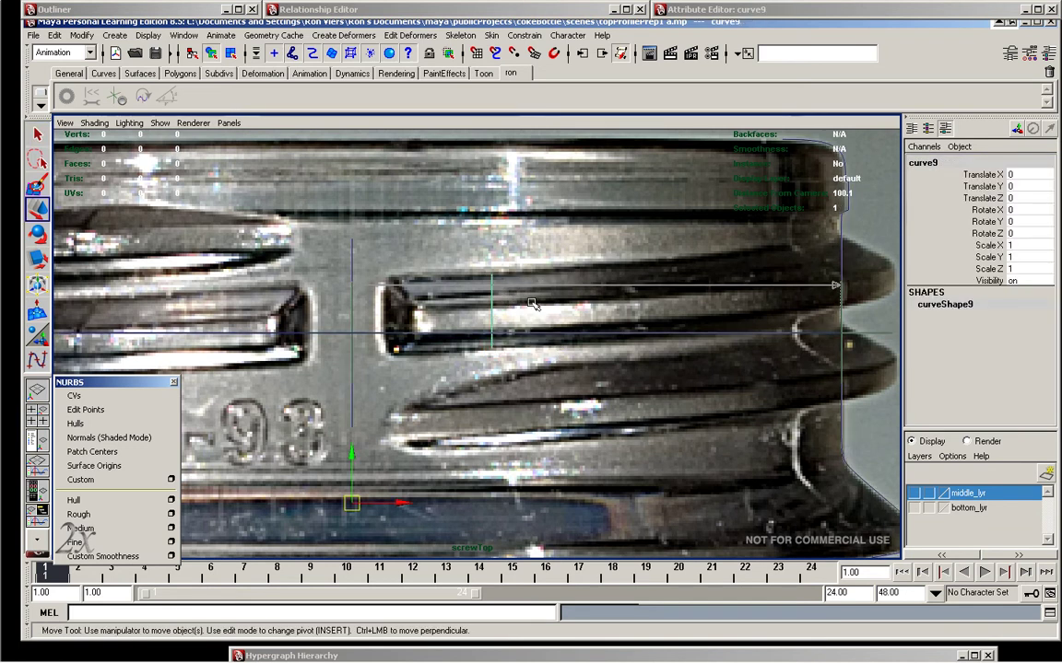
- Move curve9 beside the thread ridges to X 10.915, Y -0.43 and center its pivot
scroll(590, 309, down, 3)
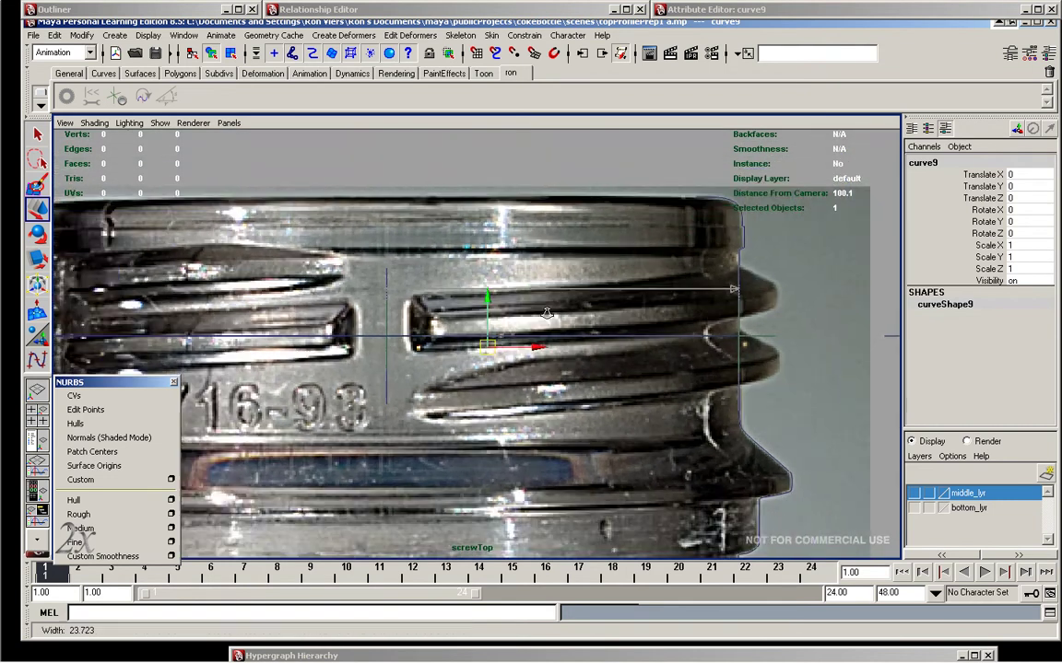
drag(323, 484, 796, 362)
scroll(796, 362, up, 2)
scroll(805, 348, up, 2)
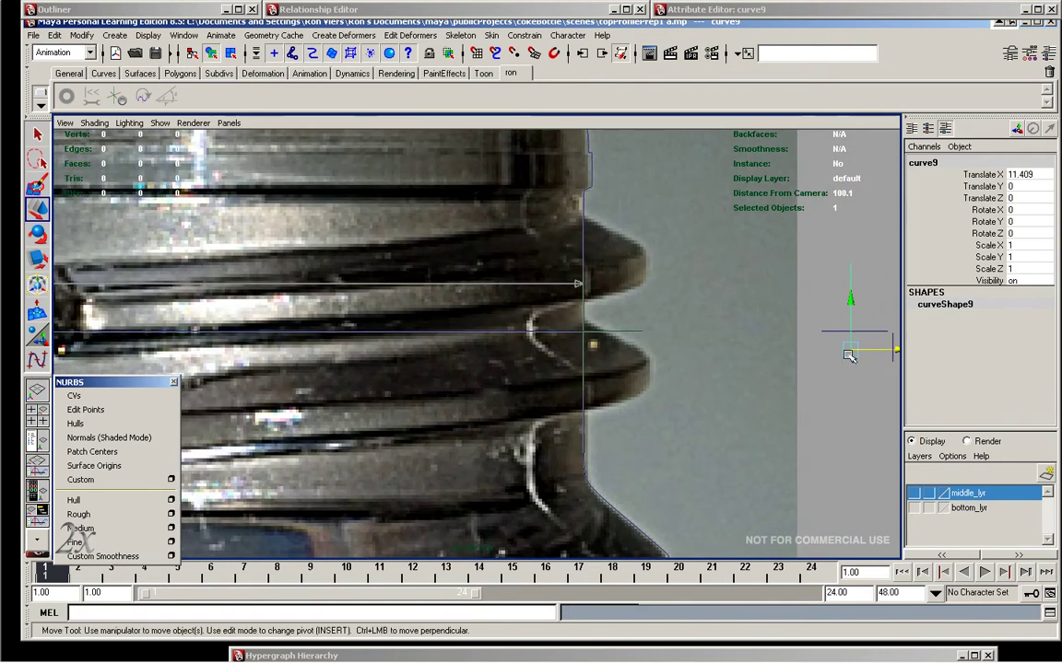
scroll(865, 350, up, 1)
key(space)
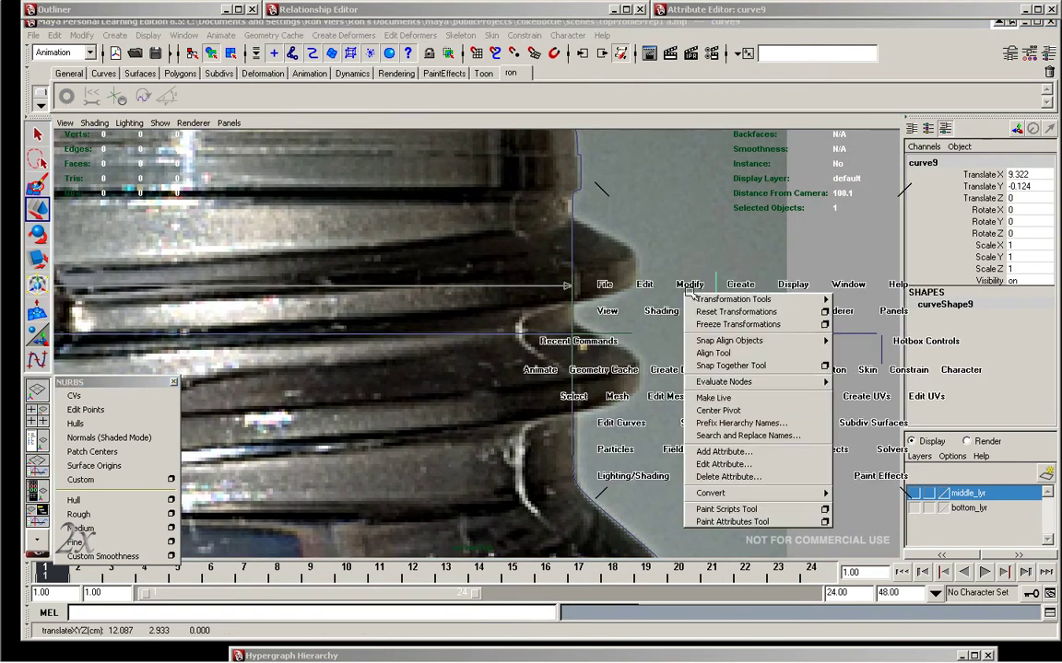
drag(663, 268, 682, 332)
- Center the pivot of curve8, at X 2.583, Y 0.722
click(833, 334)
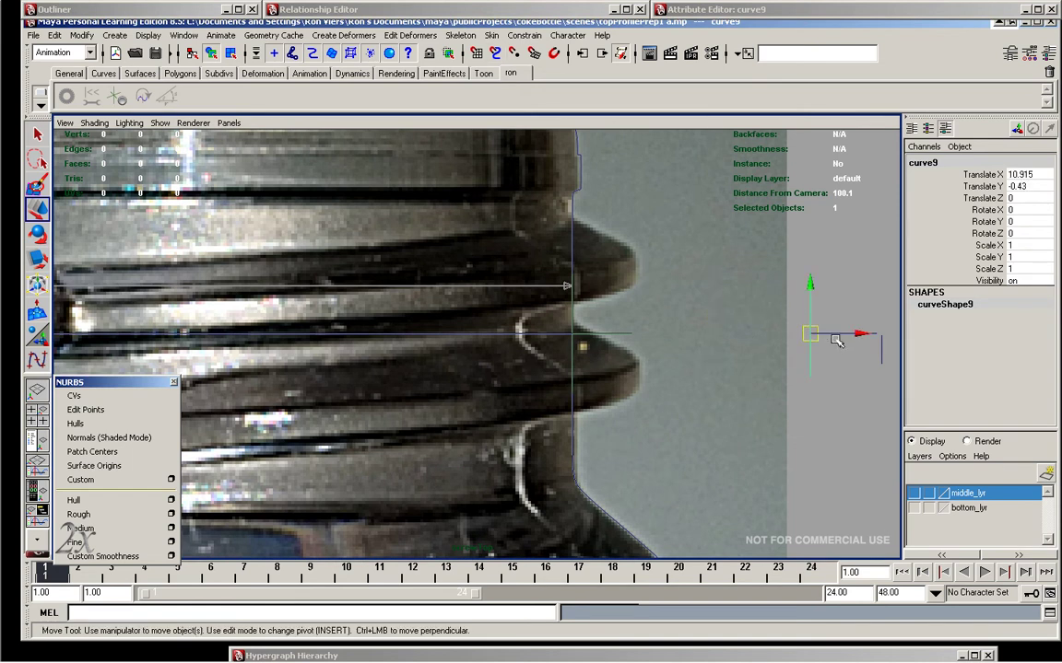
alt+middle_drag(753, 332, 723, 319)
key(space)
drag(534, 307, 553, 310)
- Draw a new EP tooth curve beside the bottle's ridges
key(space)
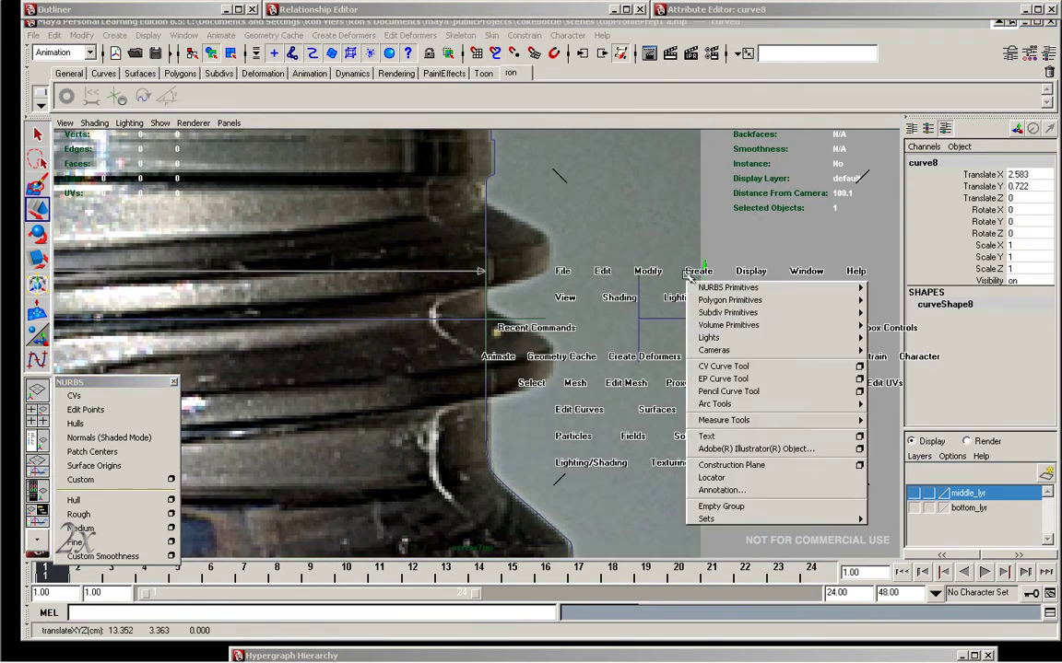
click(638, 275)
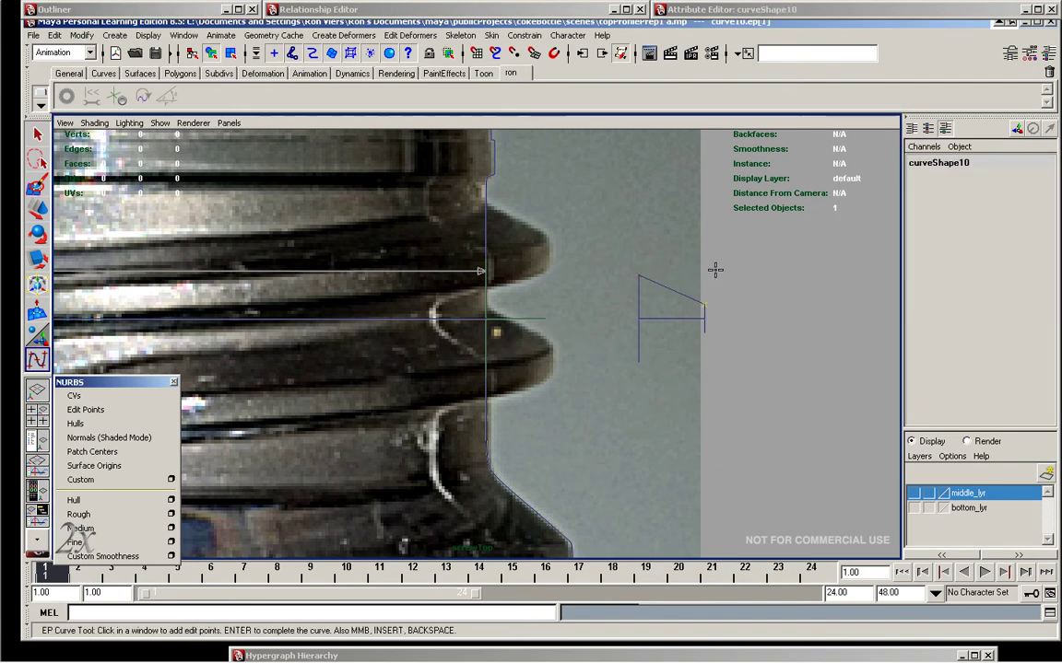
key(Return)
- Duplicate the tooth curve, snap its pivot to the end point, and flip it below with Scale Y -1
key(ctrl+d)
key(w)
key(Insert)
middle_drag(666, 289, 603, 279)
key(Insert)
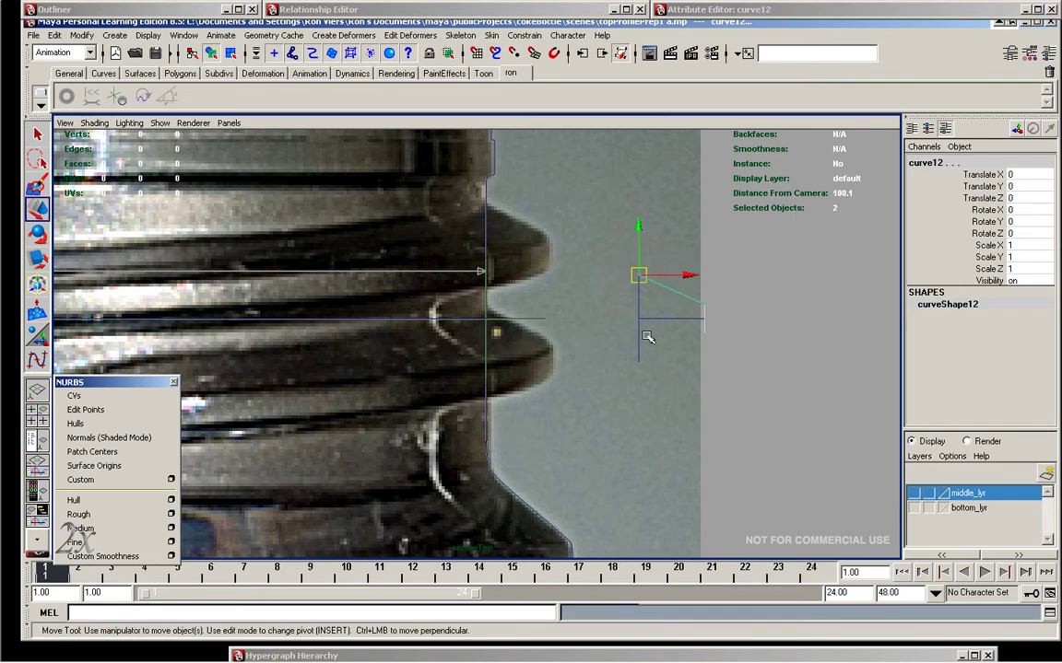
click(1013, 257)
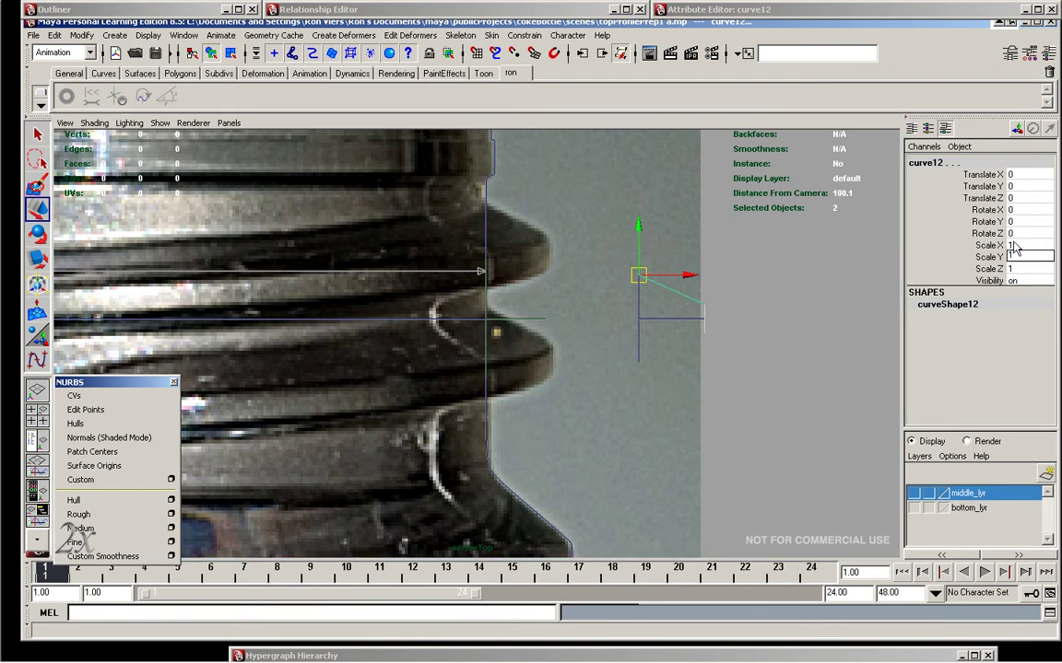
text(-1)
key(Return)
middle_drag(644, 361, 647, 366)
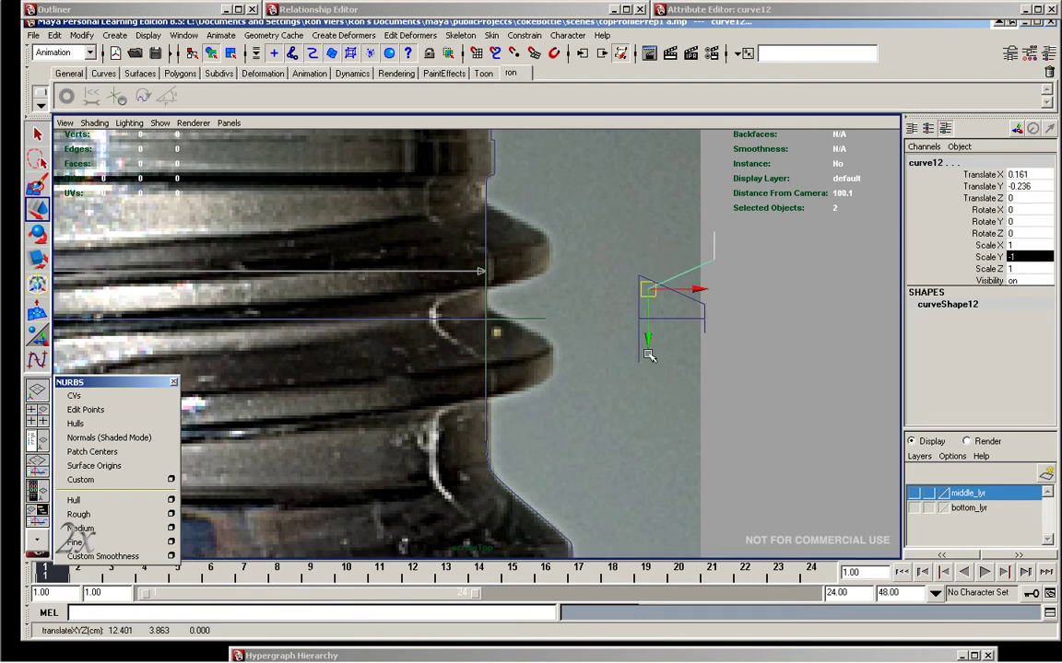
middle_drag(650, 299, 642, 376)
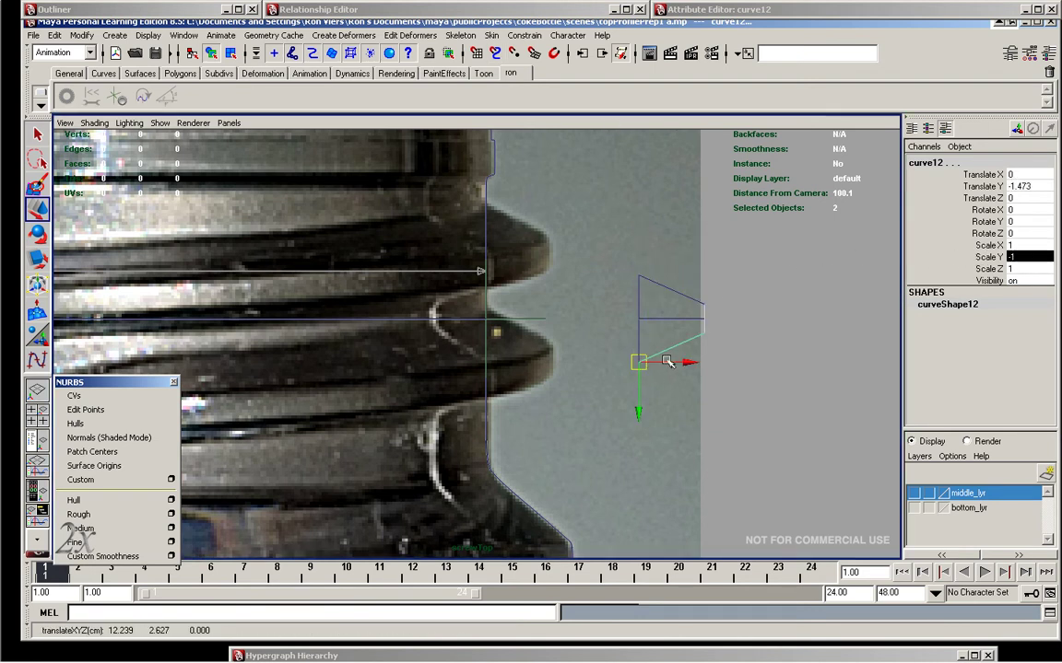
- Mirror the copy with Scale X -1 and move it up and to the left
click(1029, 245)
text(-1)
key(Return)
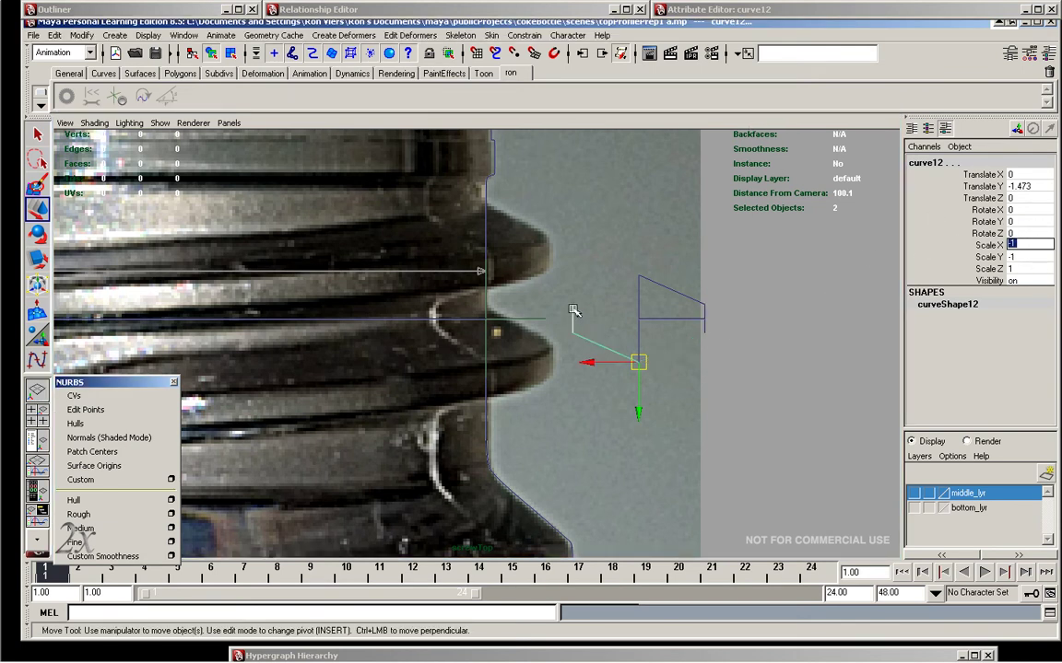
mouse_move(576, 301)
middle_down()
mouse_move(576, 290)
mouse_move(674, 365)
mouse_move(694, 273)
middle_up()
- Flip the original tooth curve with Scale Y -1, moving it down to Translate Y -1.473
click(651, 266)
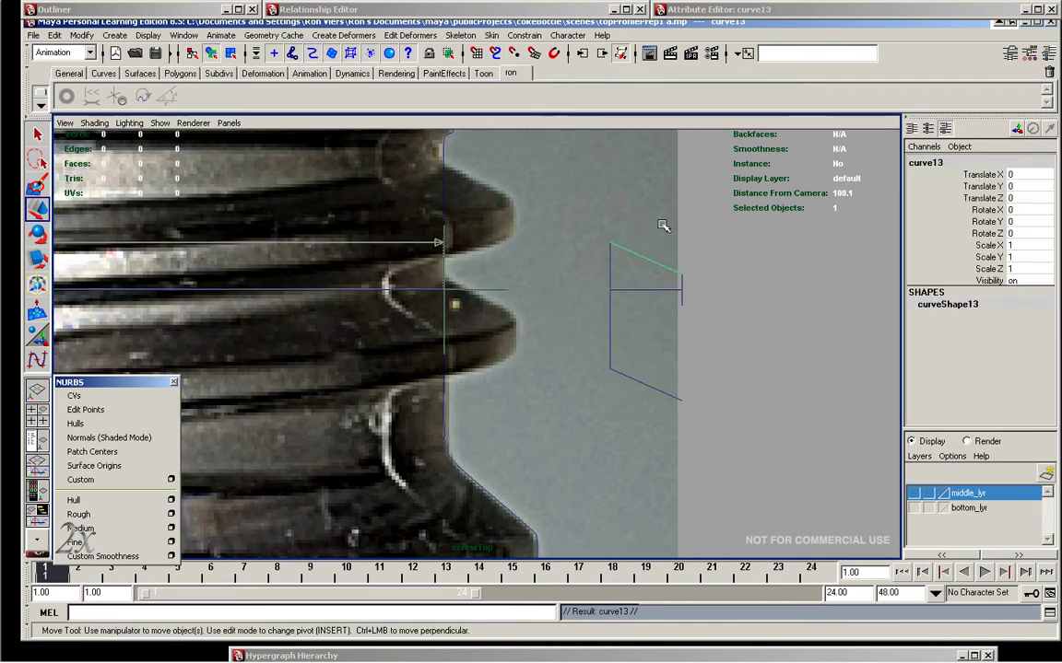
key(Insert)
click(1023, 257)
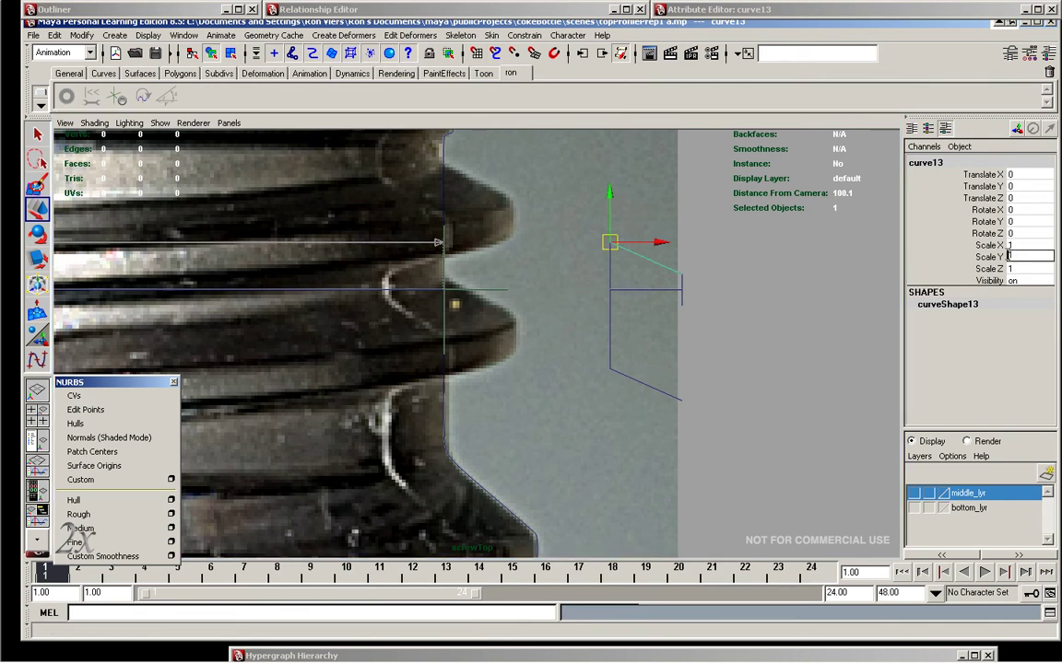
text(-1)
key(Return)
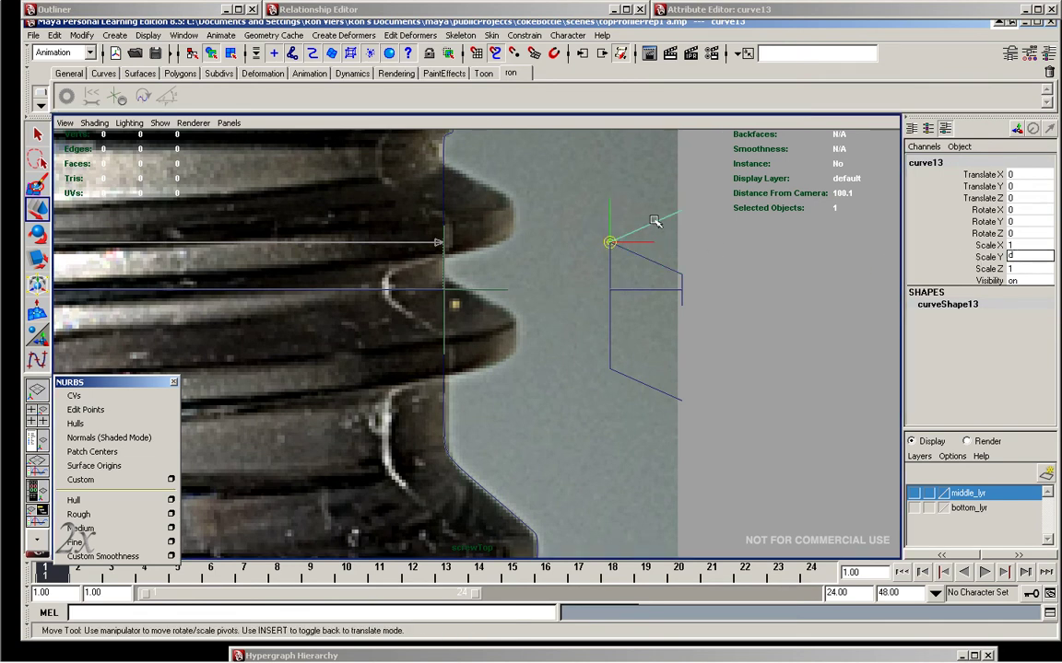
drag(609, 281, 693, 343)
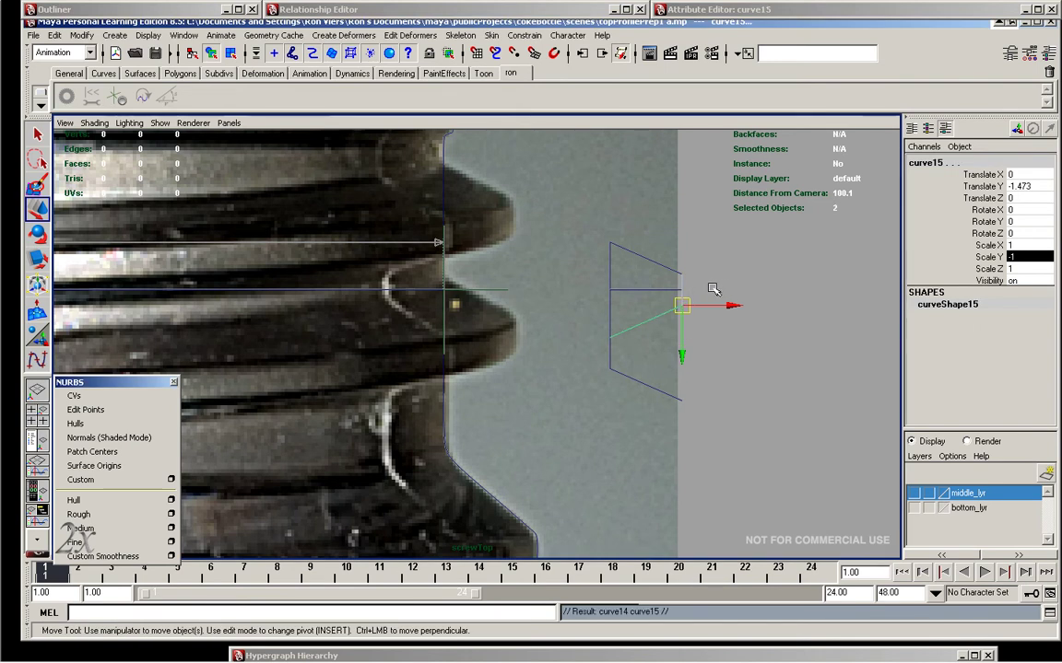
middle_drag(715, 289, 708, 434)
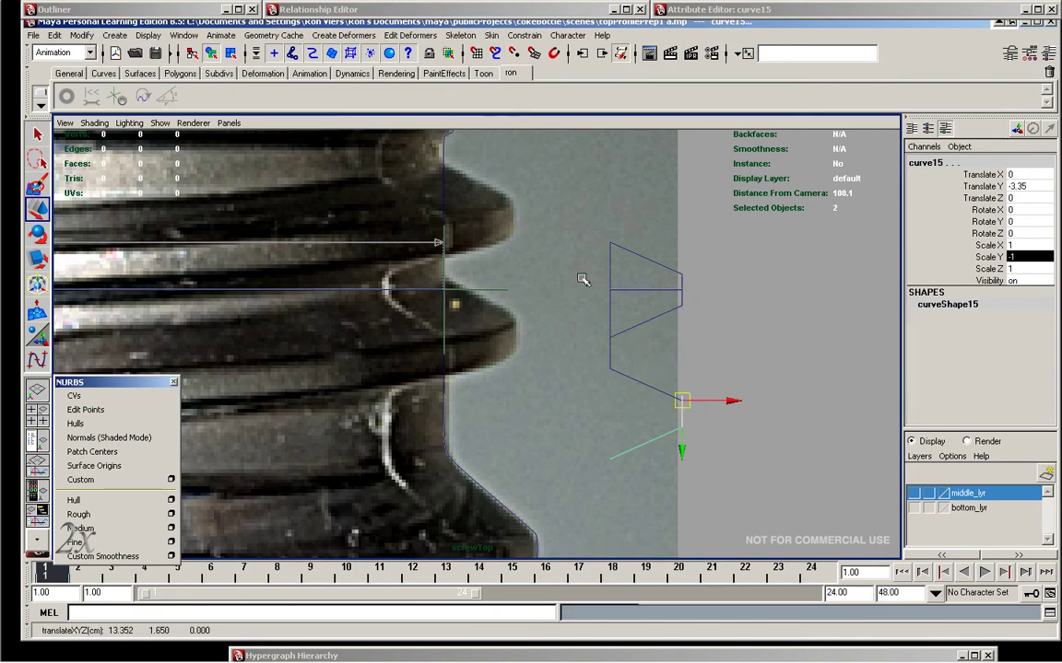
- Duplicate the stacked tooth curves down the thread and select all the zigzag segments
drag(601, 299, 592, 266)
drag(594, 383, 715, 438)
click(645, 396)
mouse_move(601, 254)
mouse_down()
mouse_move(740, 333)
mouse_move(688, 368)
mouse_move(670, 403)
mouse_up()
key(ctrl+d)
key(Insert)
click(744, 355)
click(651, 329)
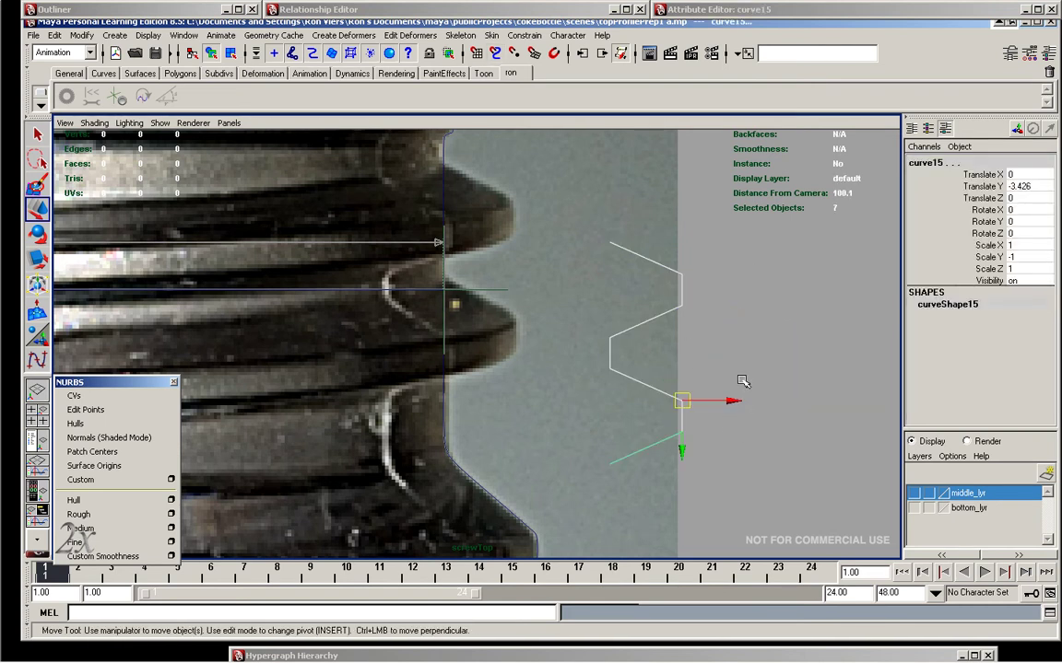
click(105, 396)
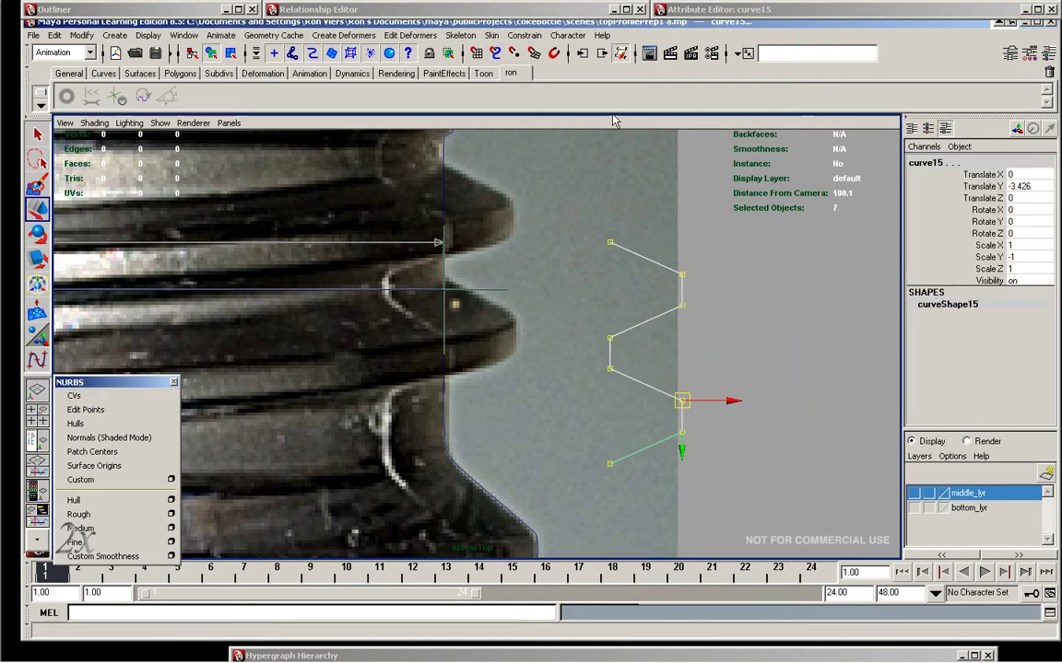
- Attach the zigzag pieces into one curve without keeping the originals
key(space)
drag(398, 269, 535, 296)
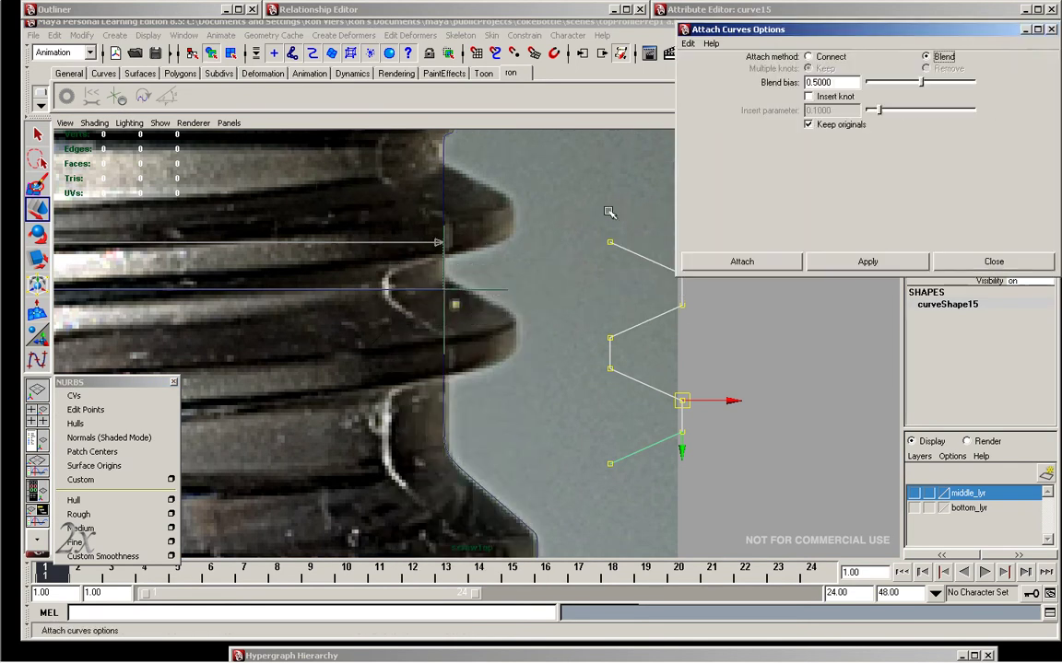
click(836, 264)
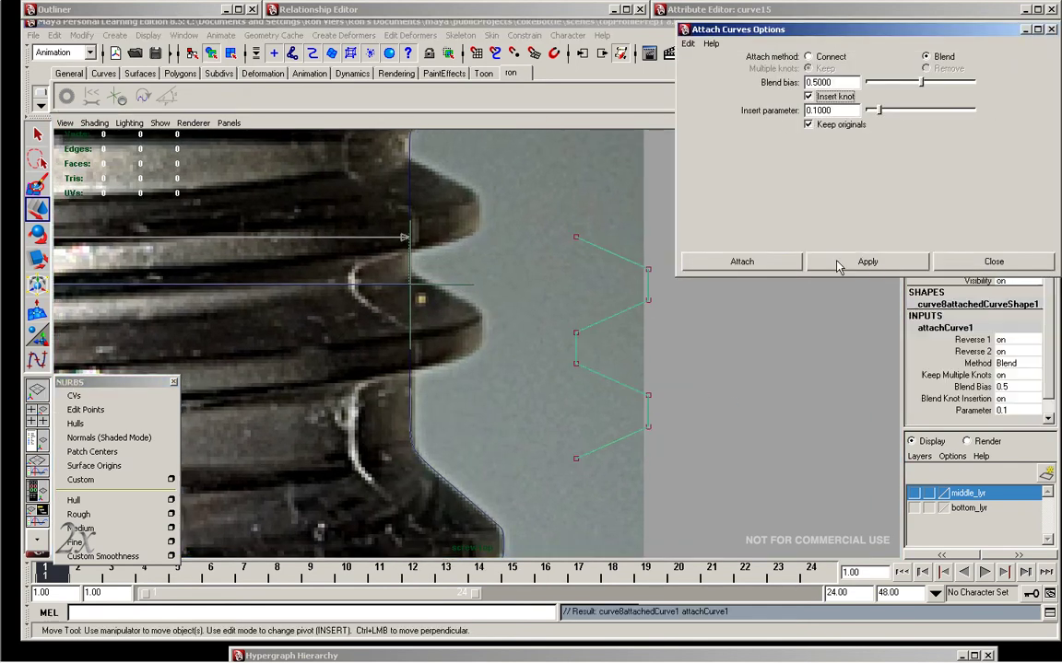
key(ctrl+z)
click(808, 124)
click(849, 262)
click(961, 266)
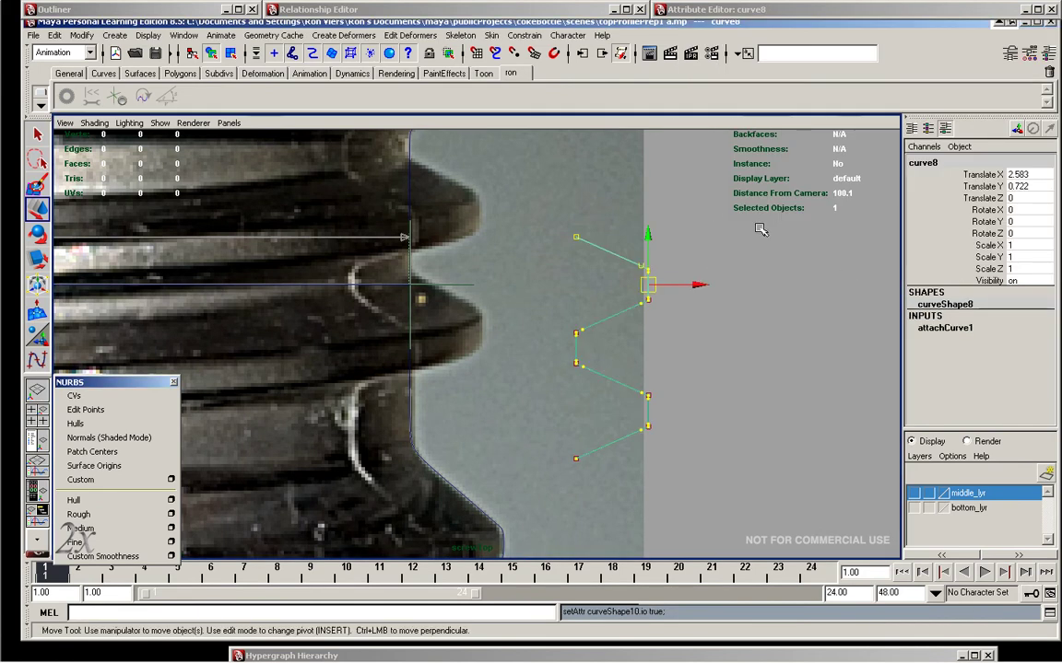
- Rebuild the attached thread curve with 4 spans
key(space)
drag(412, 314, 533, 505)
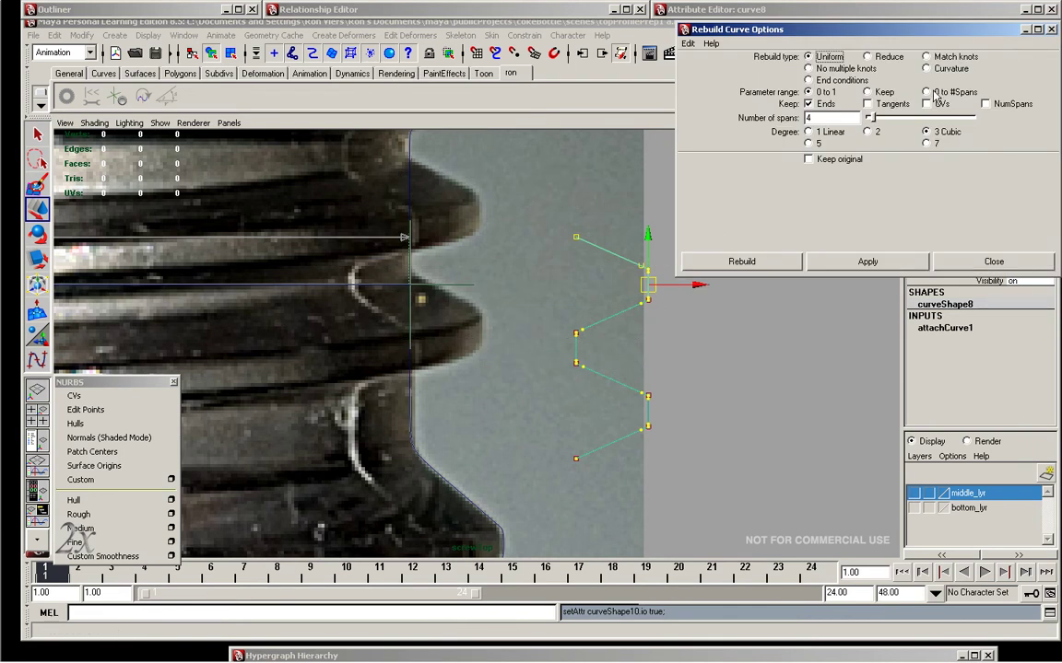
click(772, 264)
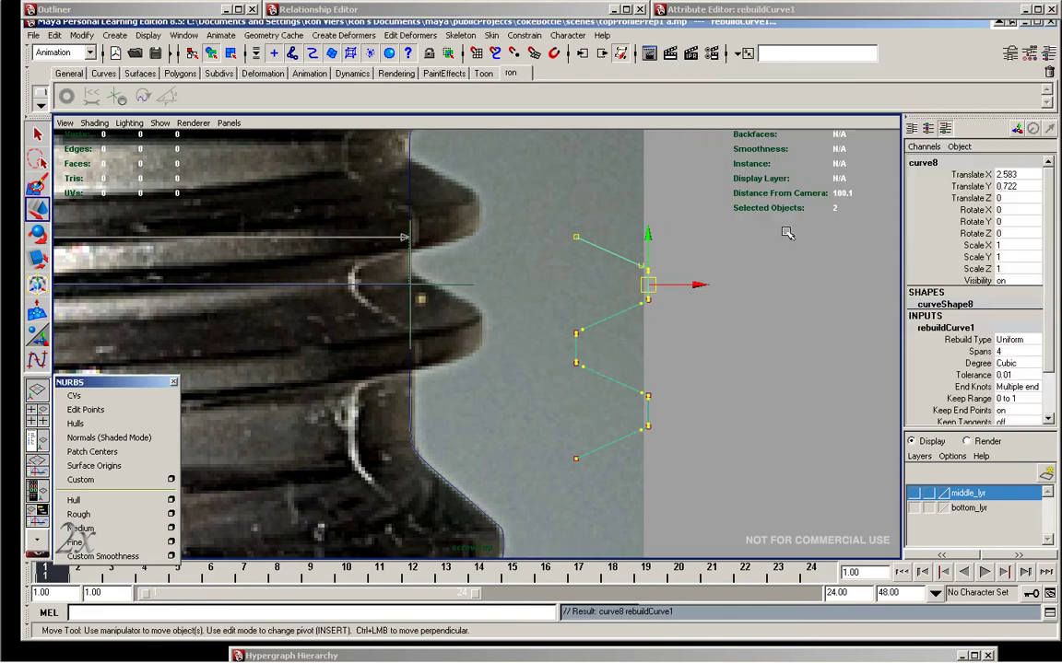
- Scale the upper tooth's paired CVs vertically so they line up
scroll(635, 232, up, 2)
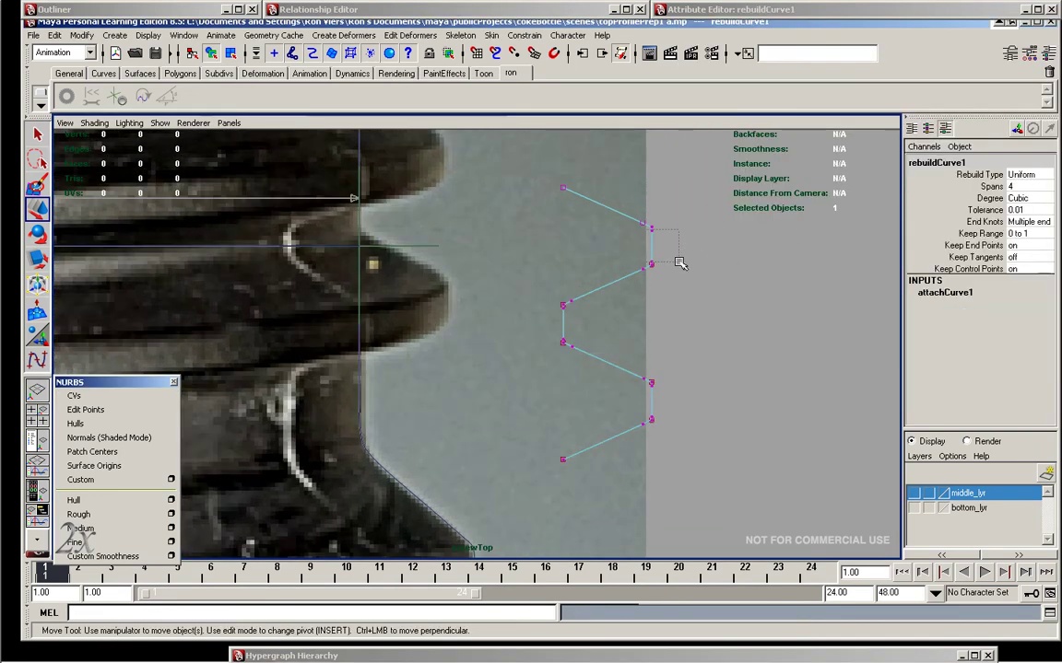
drag(679, 263, 680, 263)
key(r)
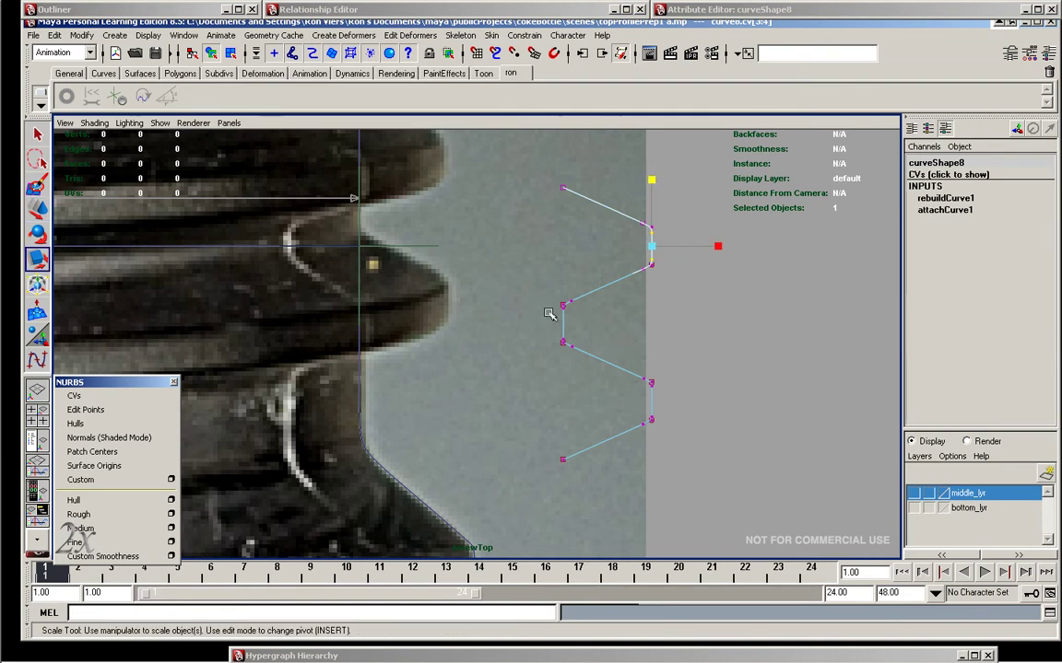
drag(562, 256, 564, 270)
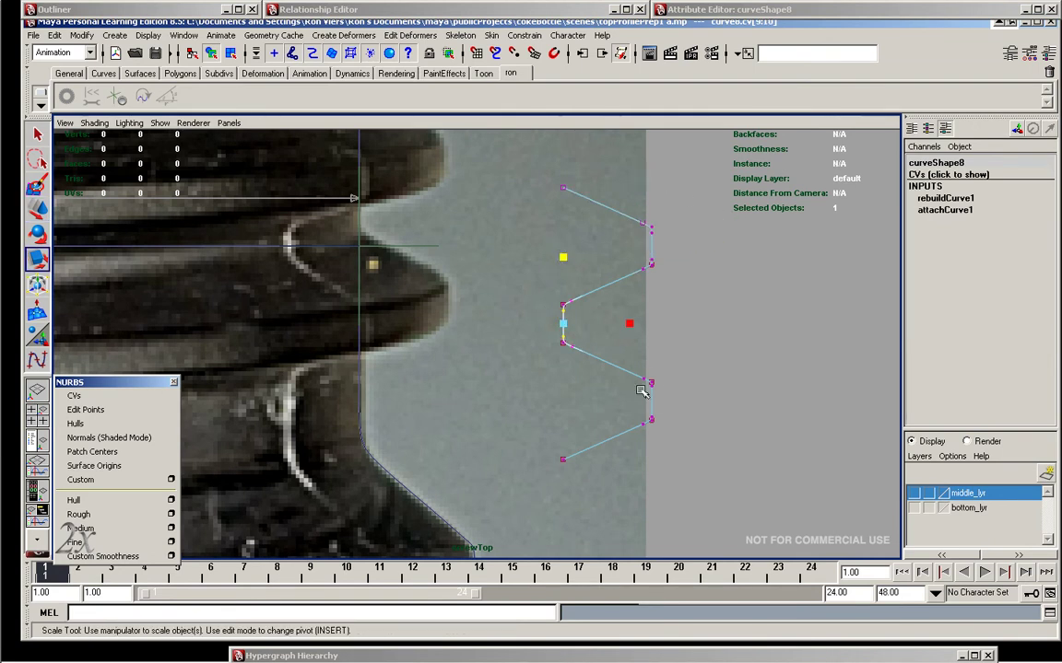
- Leave point editing, switch to the Select Tool, and clear the selection
right_click(707, 303)
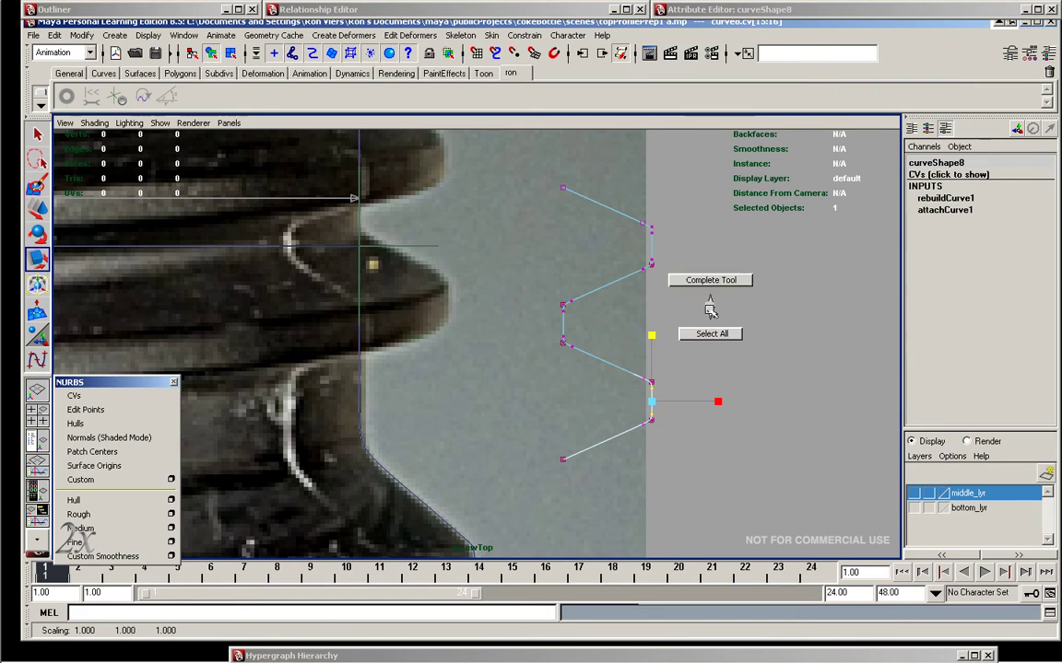
click(724, 317)
click(661, 262)
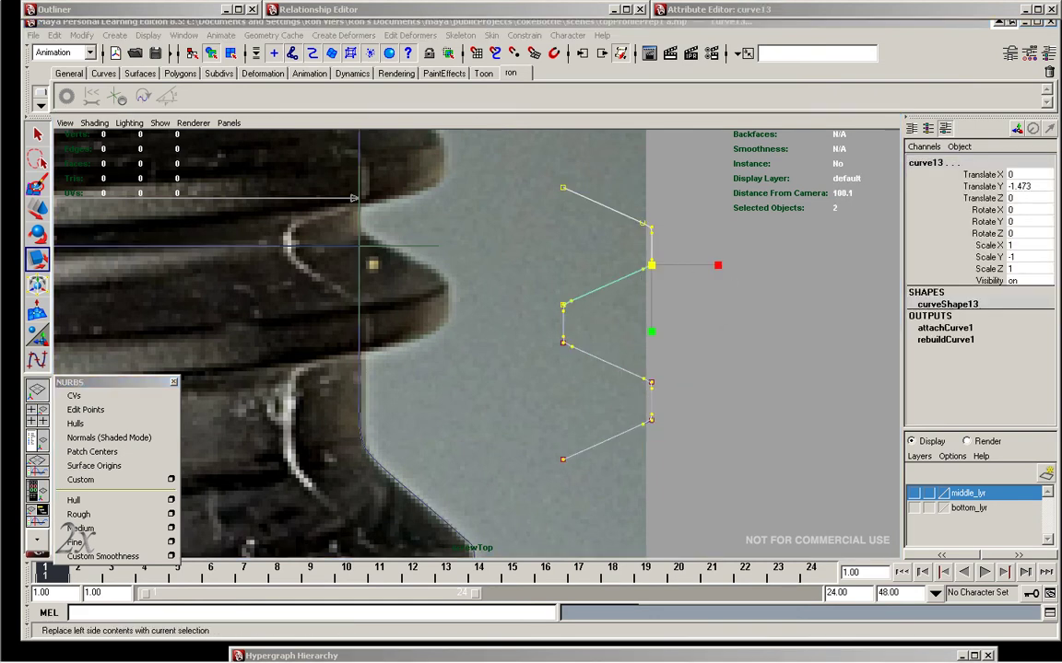
key(space)
drag(484, 142, 516, 360)
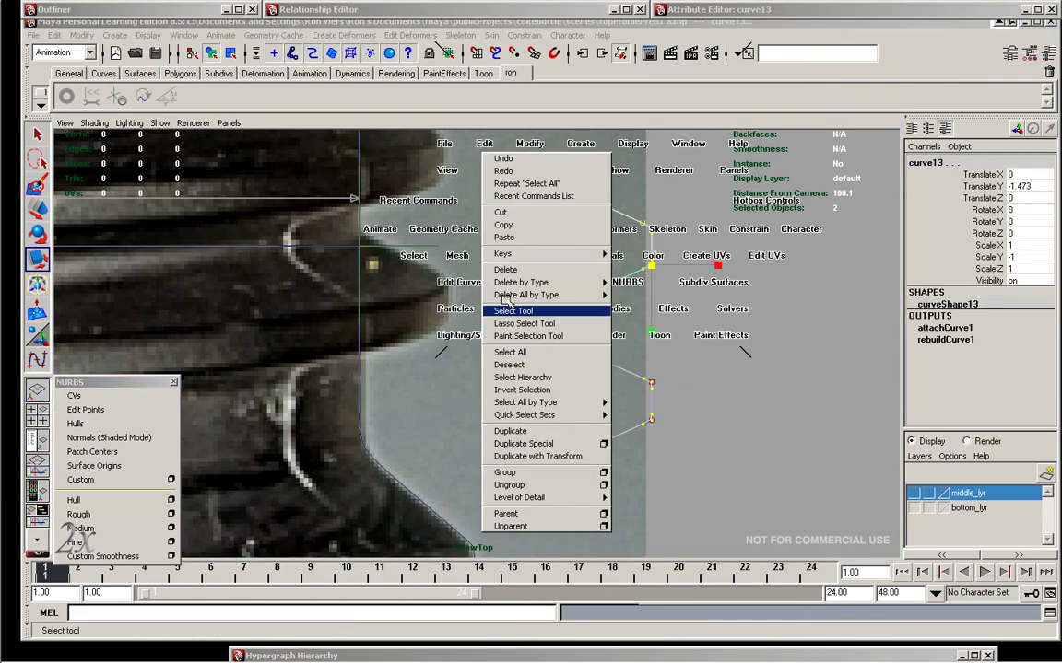
key(w)
click(624, 218)
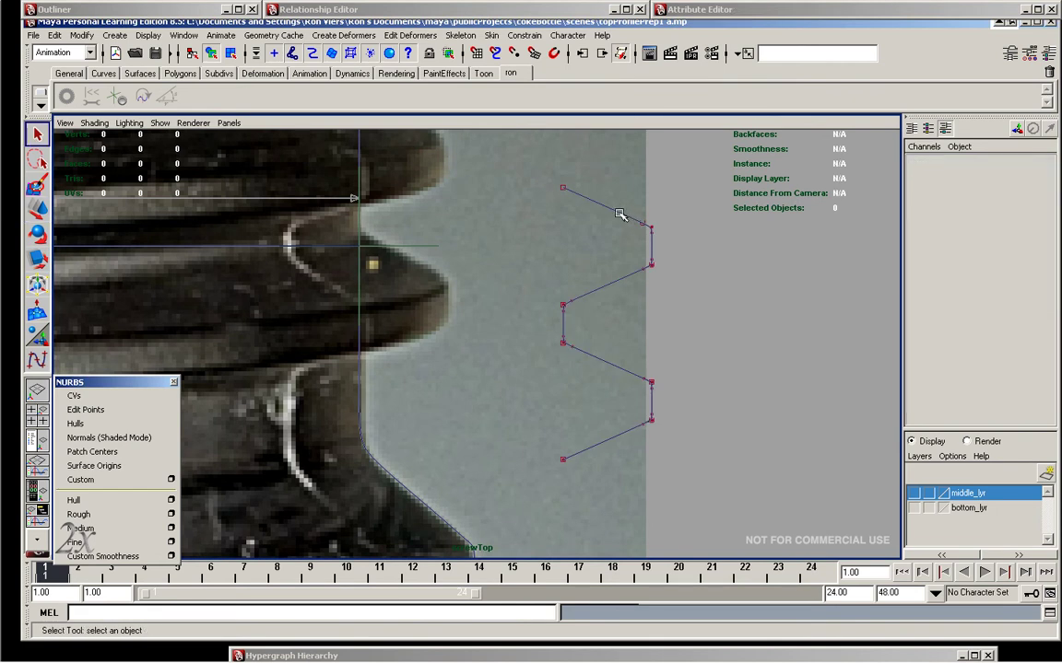
- Slide the thread curve left and delete the overlapping duplicate curve
click(618, 214)
drag(701, 246, 659, 244)
click(649, 383)
key(Delete)
click(594, 374)
click(612, 312)
mouse_move(613, 313)
alt+middle_down()
mouse_move(597, 287)
mouse_move(627, 266)
alt+middle_up()
click(630, 267)
- Center the thread curve's pivot, then move the pivot onto its left CV
key(space)
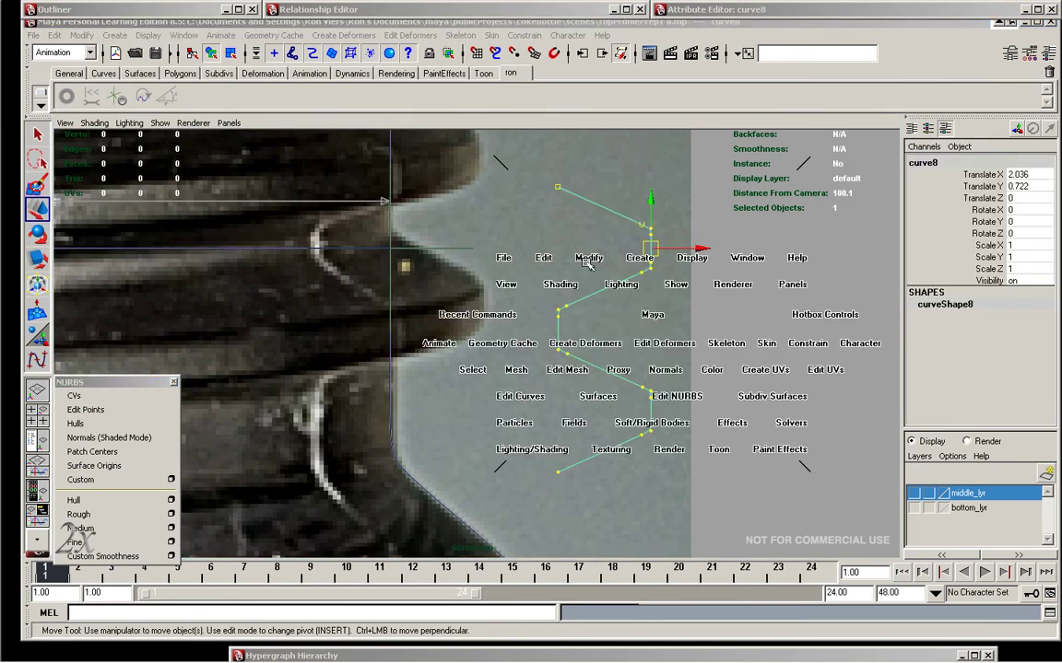
click(589, 258)
click(590, 379)
key(Insert)
drag(636, 332, 545, 320)
key(Insert)
alt+middle_drag(542, 304, 505, 262)
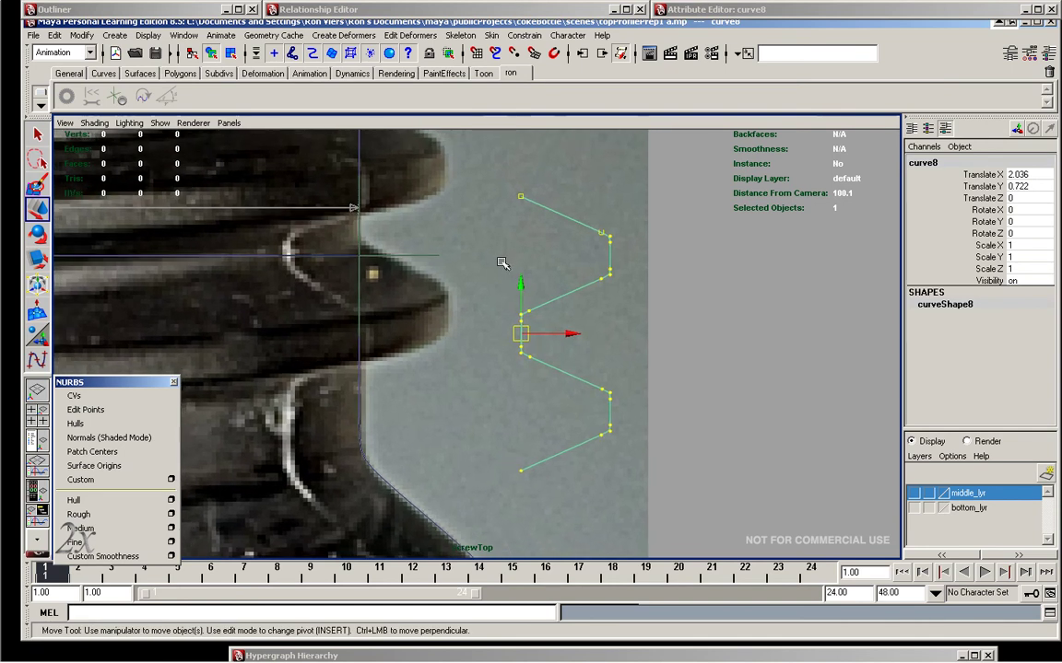
- Mirror the copy with Scale X -1 and move it off to the right
click(1014, 245)
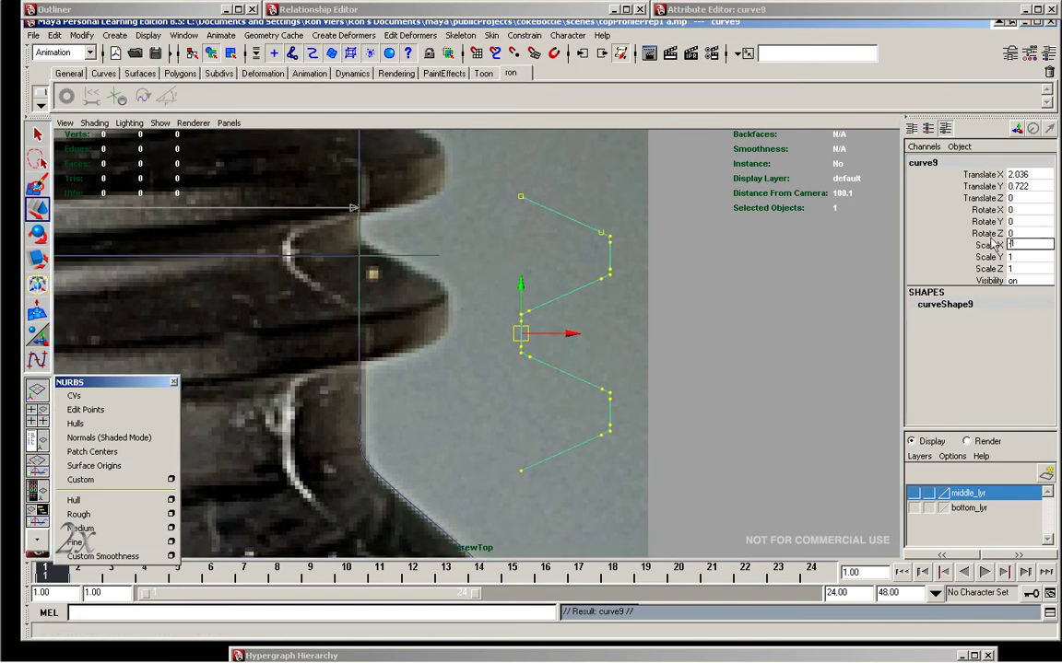
key(Return)
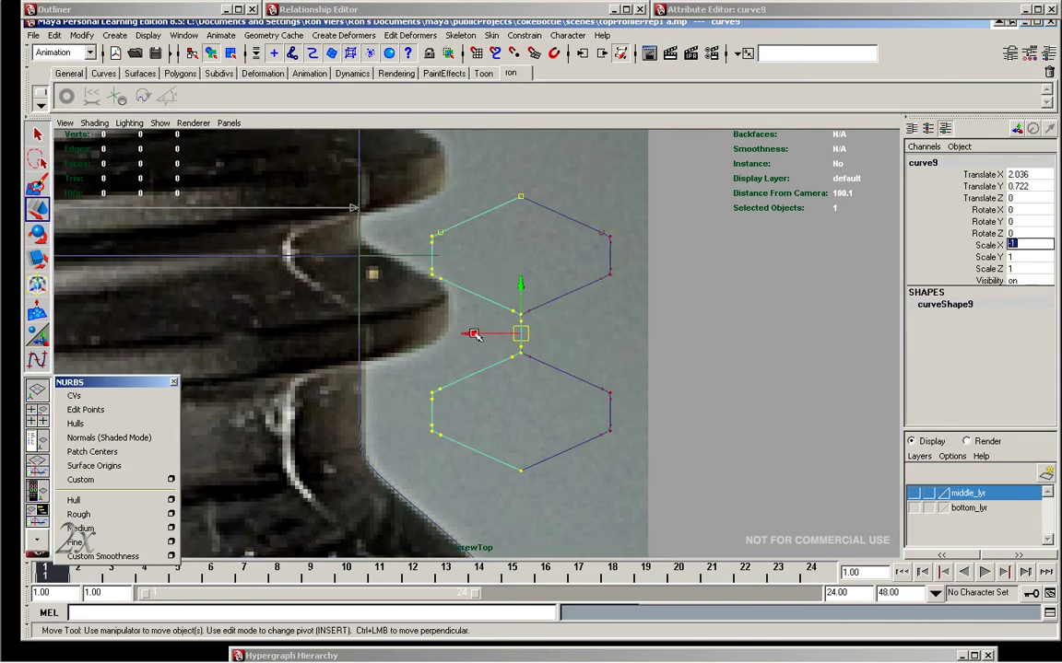
drag(470, 336, 743, 293)
- Fit the original thread curve onto the bottle's screw thread at X 0.015, Y 1.699
alt+middle_drag(580, 251, 700, 263)
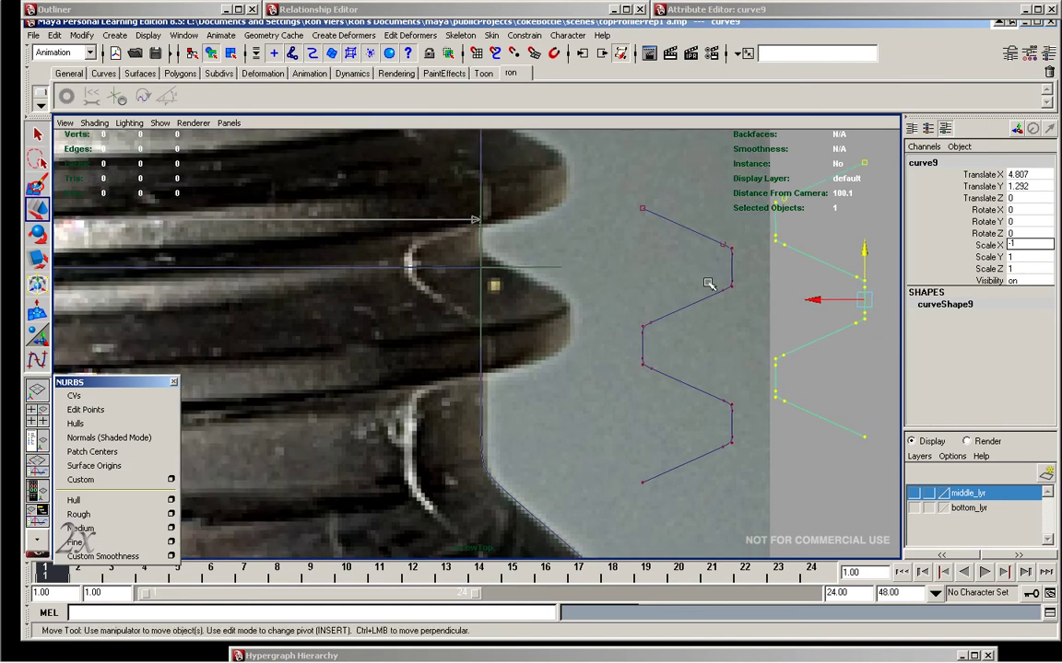
click(635, 285)
middle_drag(480, 267, 593, 344)
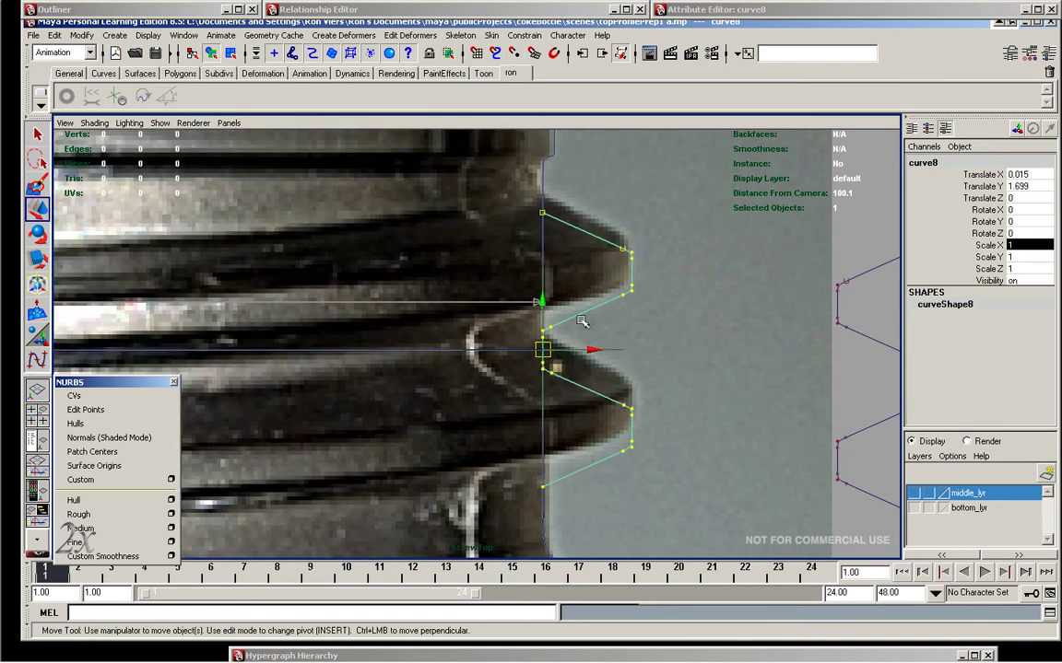
key(space)
click(592, 242)
click(629, 350)
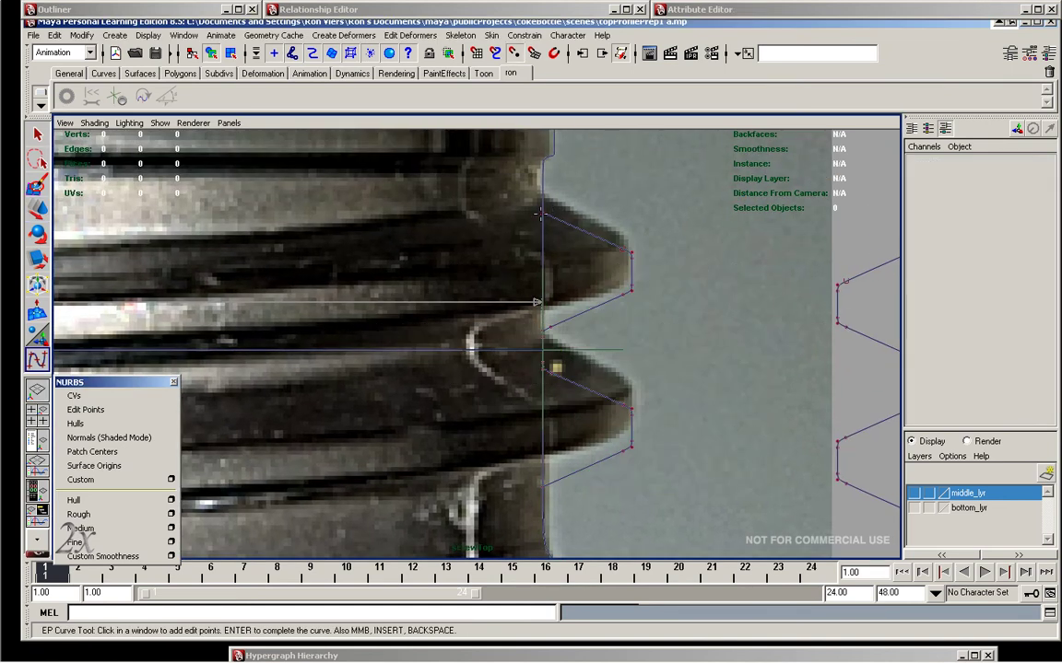
- Draw short horizontal guide lines marking the thread's top and bottom on the profile
click(644, 216)
mouse_move(643, 216)
alt+middle_down()
mouse_move(667, 267)
mouse_move(591, 433)
alt+middle_up()
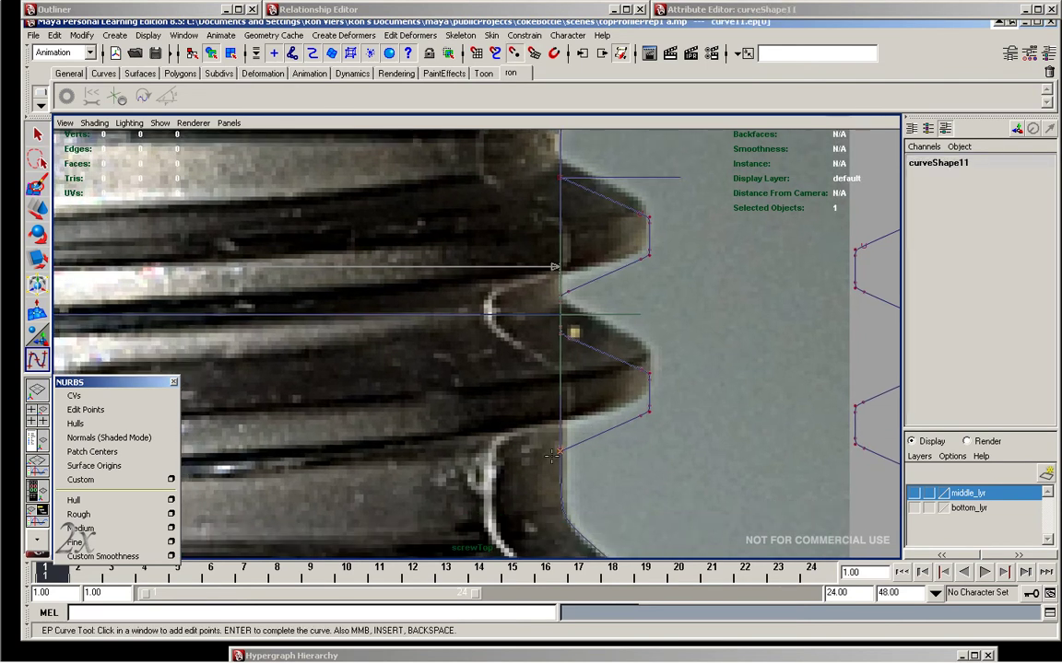
key(q)
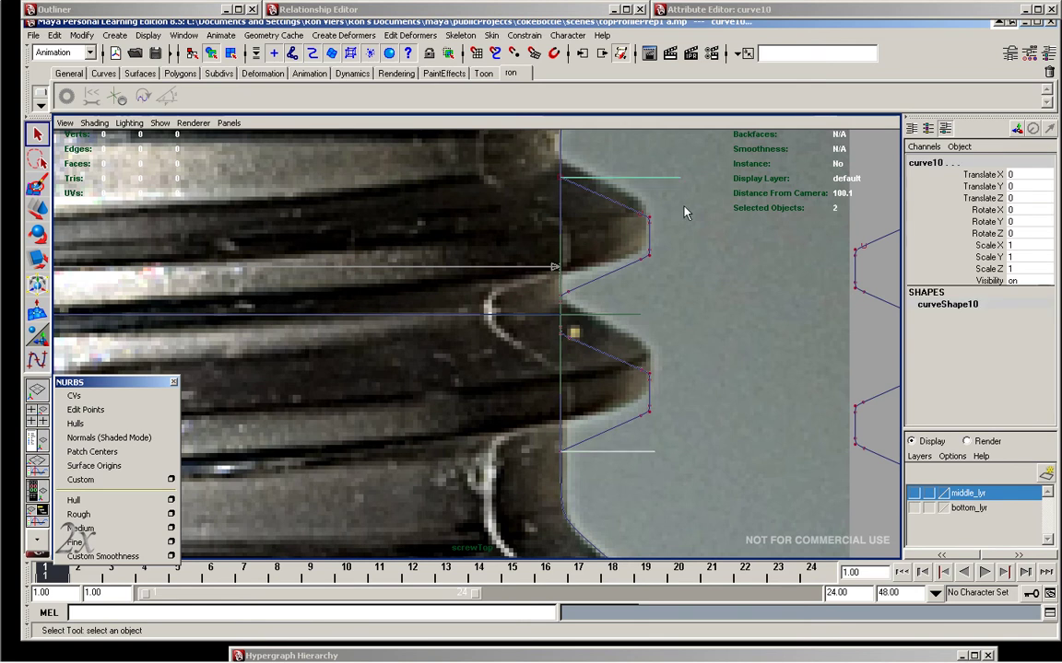
key(w)
drag(616, 173, 574, 173)
key(ctrl+z)
key(ctrl+z)
key(ctrl+z)
- Cut the profile at the guide lines and blend-attach the thread curve to the profile piece
shift+right_drag(545, 308, 581, 410)
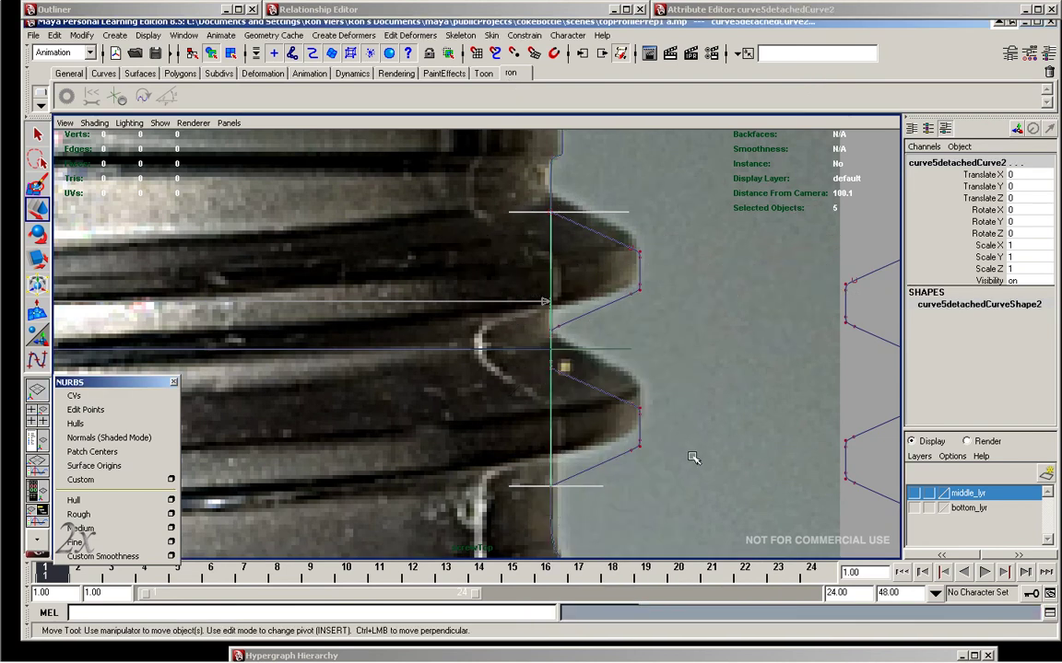
click(594, 214)
click(597, 226)
shift+click(547, 522)
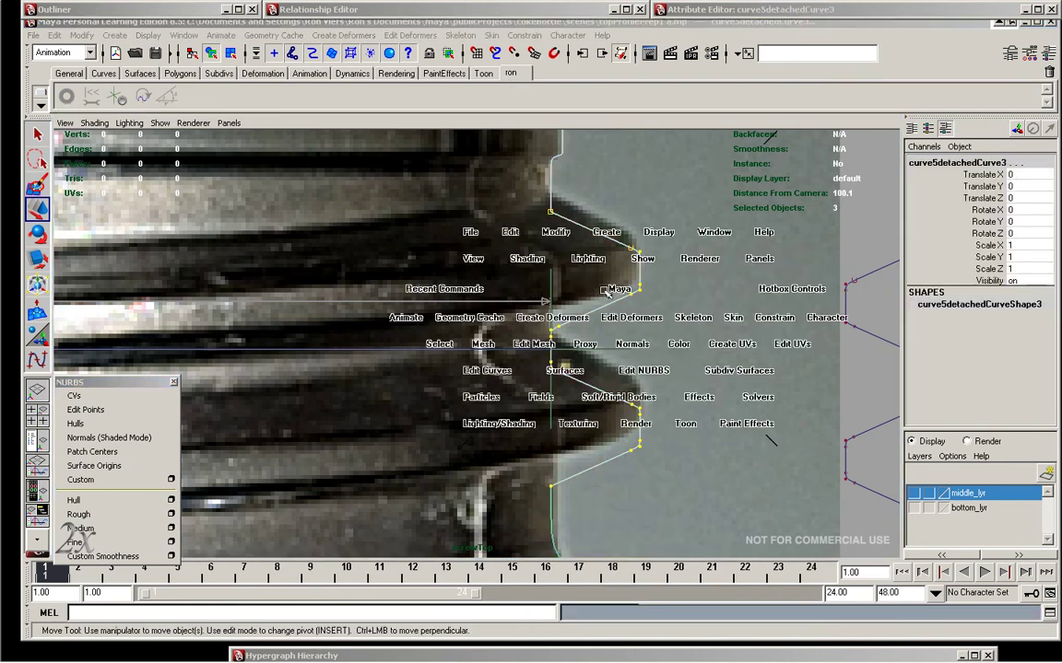
shift+right_drag(561, 349, 621, 377)
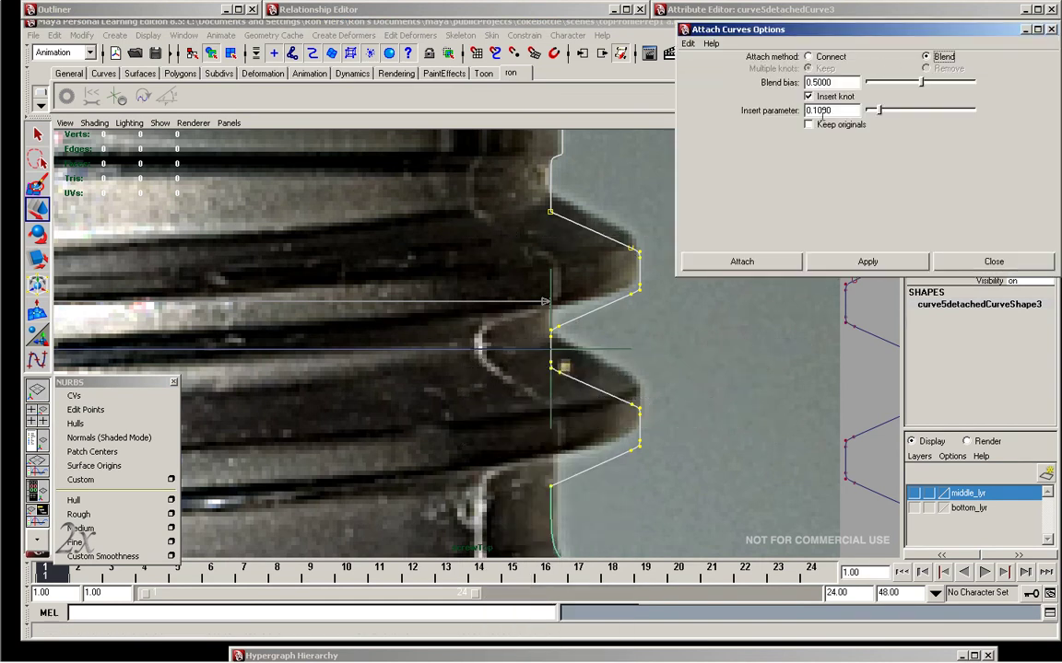
click(855, 263)
click(705, 262)
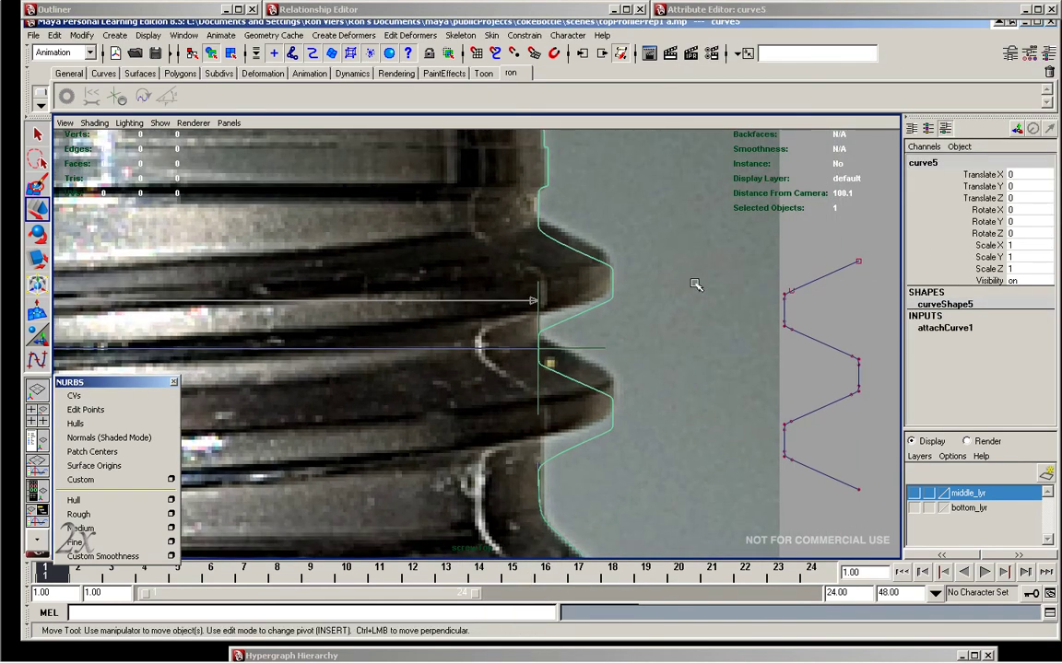
- Delete the joined curve's construction history and inspect the blended bend
key(q)
key(space)
drag(499, 161, 651, 294)
mouse_move(637, 271)
alt+middle_down()
mouse_move(650, 248)
mouse_move(489, 225)
alt+middle_up()
alt+right_drag(489, 225, 540, 379)
click(608, 339)
alt+right_drag(609, 339, 687, 295)
- Show the joined profile's control vertices and nudge a thread CV sideways to match the photo
click(609, 267)
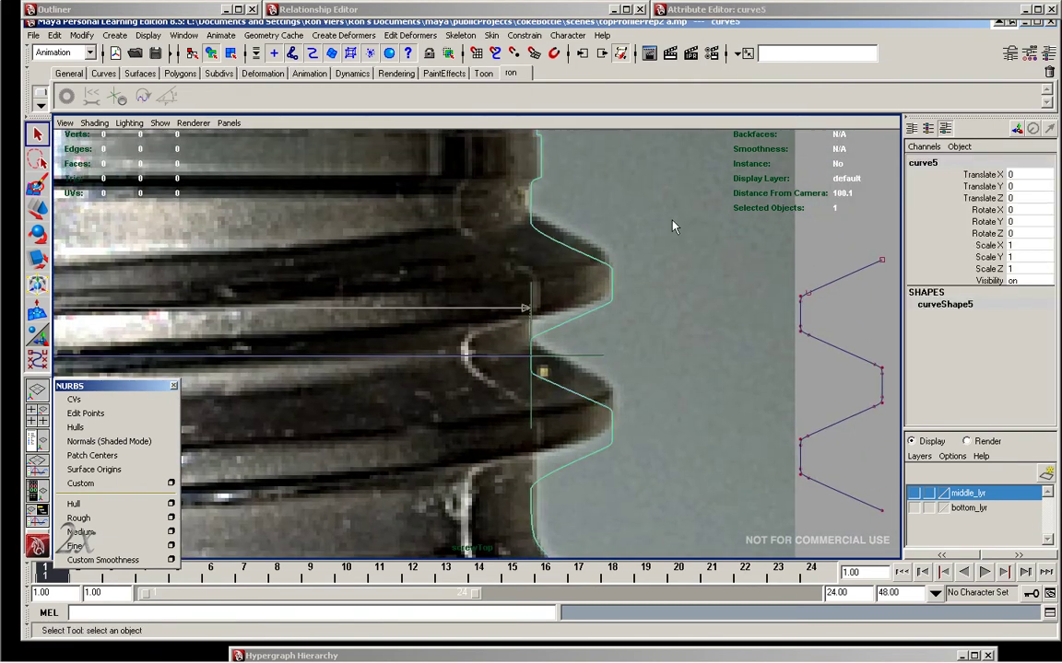
alt+right_drag(477, 282, 588, 157)
key(F8)
mouse_move(589, 156)
alt+middle_down()
mouse_move(551, 267)
mouse_move(521, 238)
alt+middle_up()
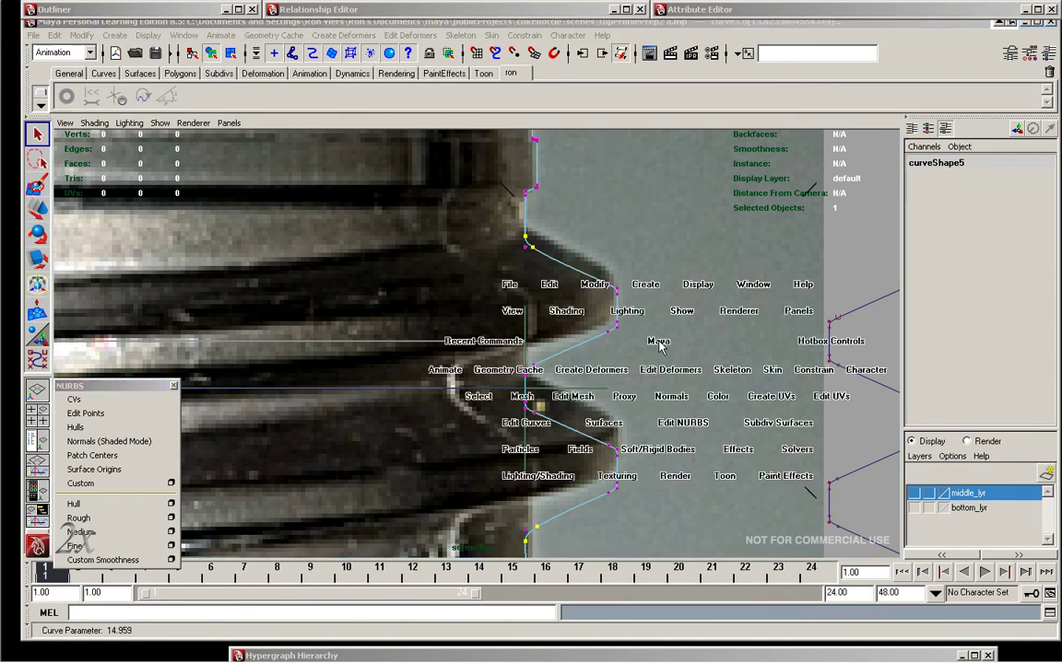
right_drag(525, 373, 521, 406)
click(551, 258)
key(w)
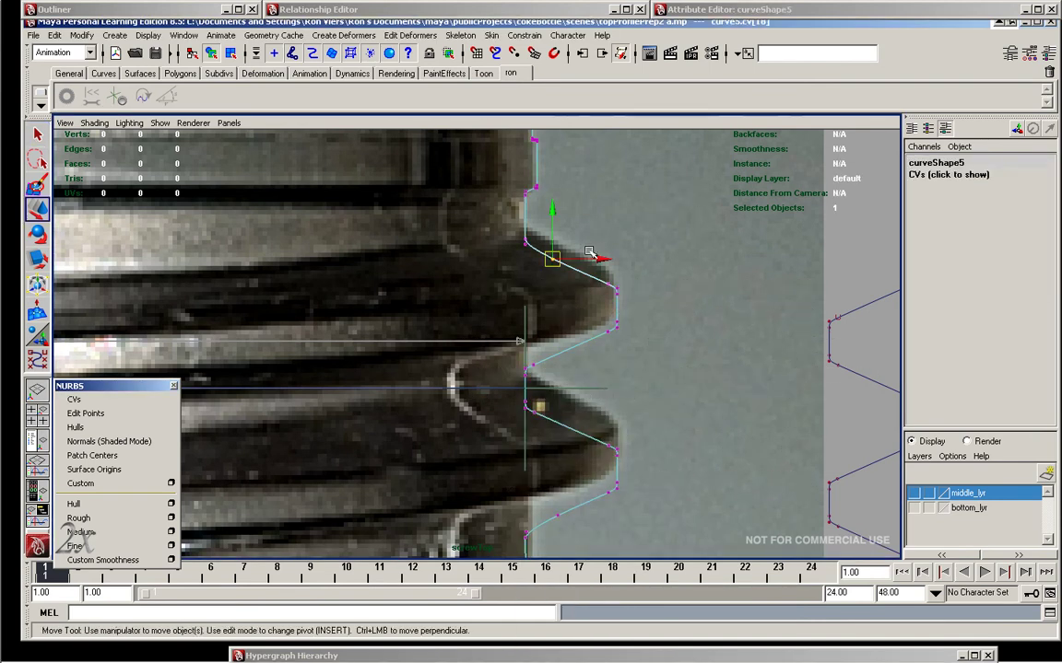
drag(576, 267, 563, 310)
- Adjust the lower and upper thread CVs' heights to follow the reference outline
drag(581, 502, 520, 530)
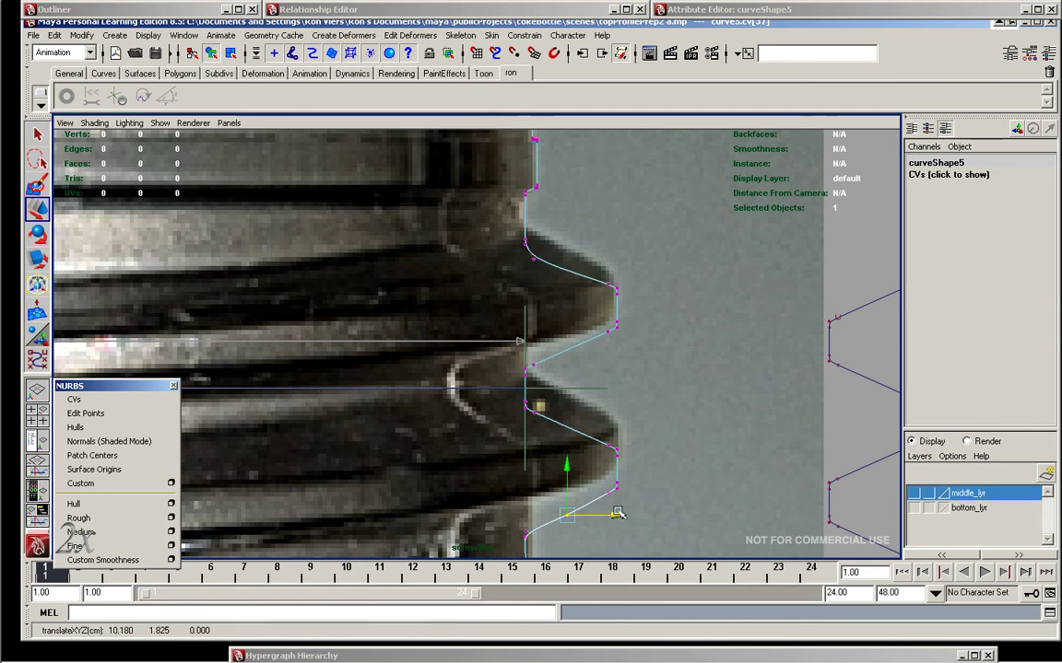
drag(536, 474, 535, 477)
drag(516, 244, 548, 272)
drag(541, 211, 524, 236)
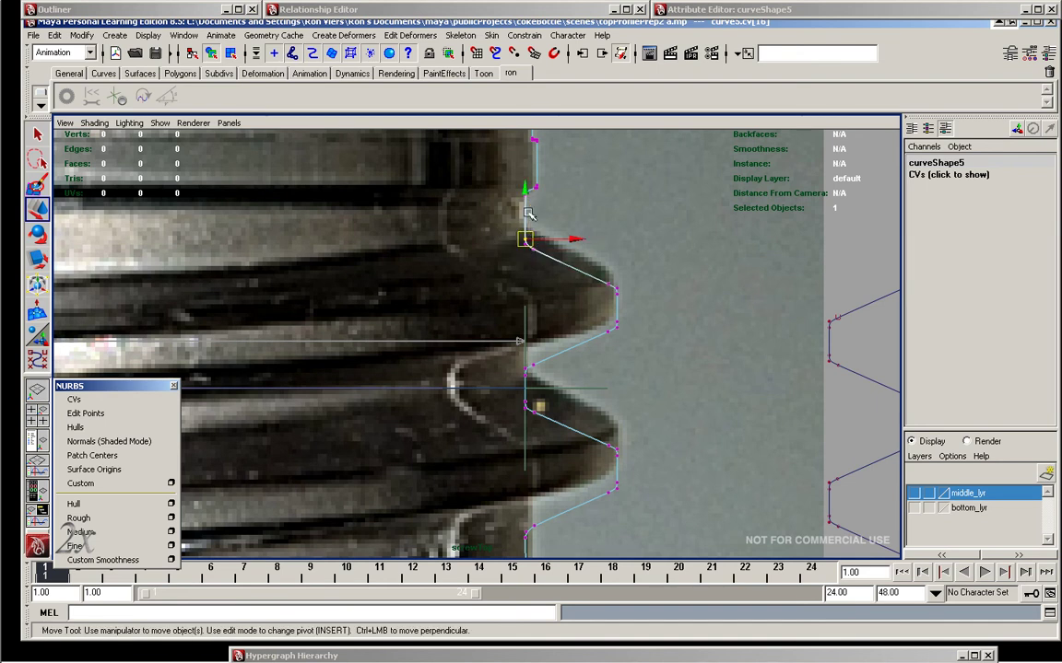
alt+middle_drag(535, 439, 549, 294)
click(541, 347)
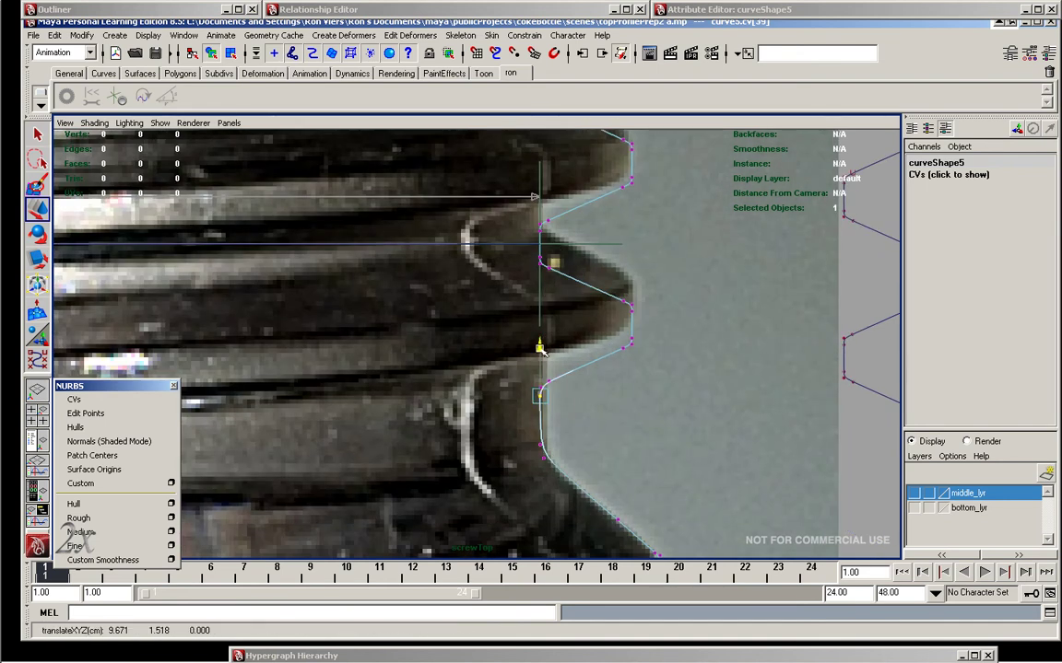
alt+middle_drag(621, 296, 563, 75)
scroll(568, 267, down, 2)
- Scale the selected CVs so the thread tip narrows to a tight rounded point
key(r)
mouse_move(603, 323)
mouse_down()
mouse_move(606, 307)
mouse_move(696, 314)
mouse_up()
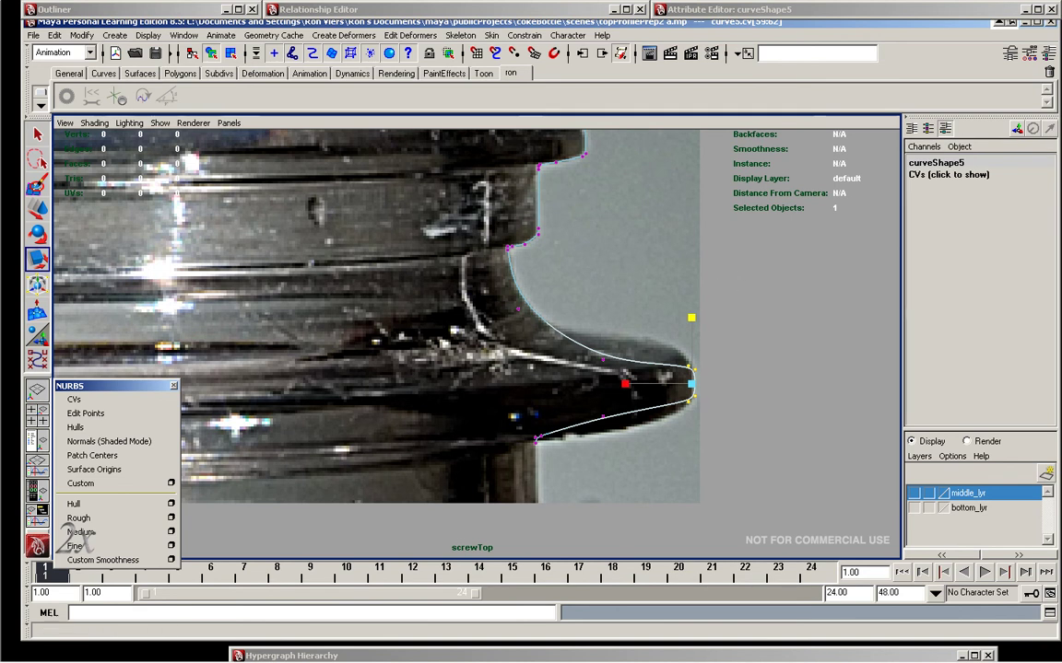
alt+middle_drag(654, 189, 571, 276)
key(f)
mouse_move(408, 386)
alt+middle_down()
mouse_move(582, 373)
mouse_move(492, 380)
alt+middle_up()
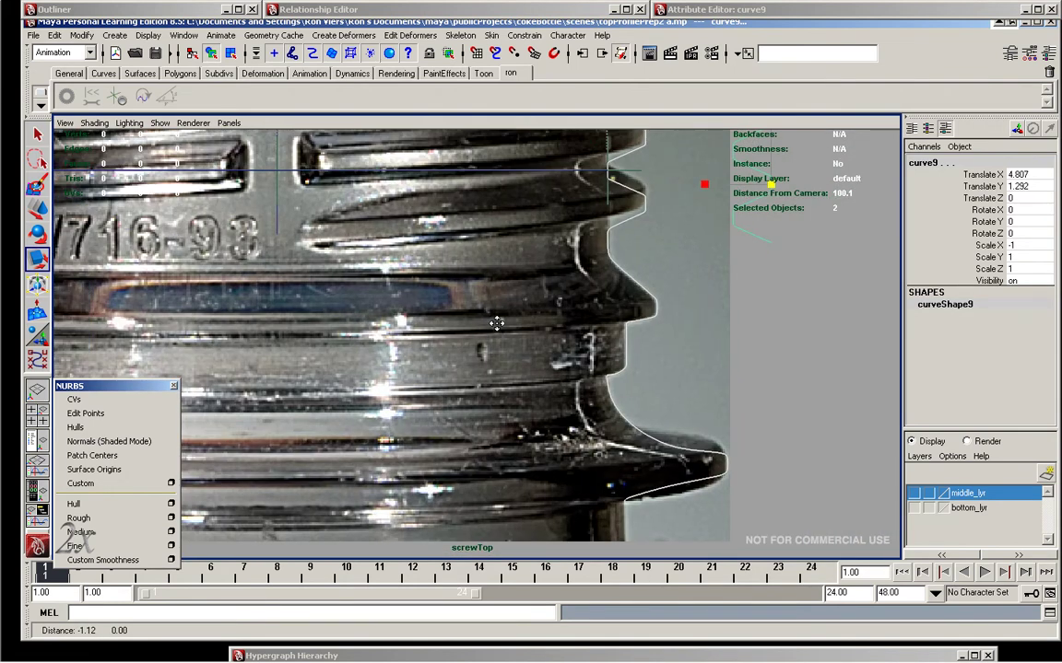
- Select the lidInside camera in the Outliner and look through it in the viewport
click(292, 655)
click(383, 560)
click(490, 622)
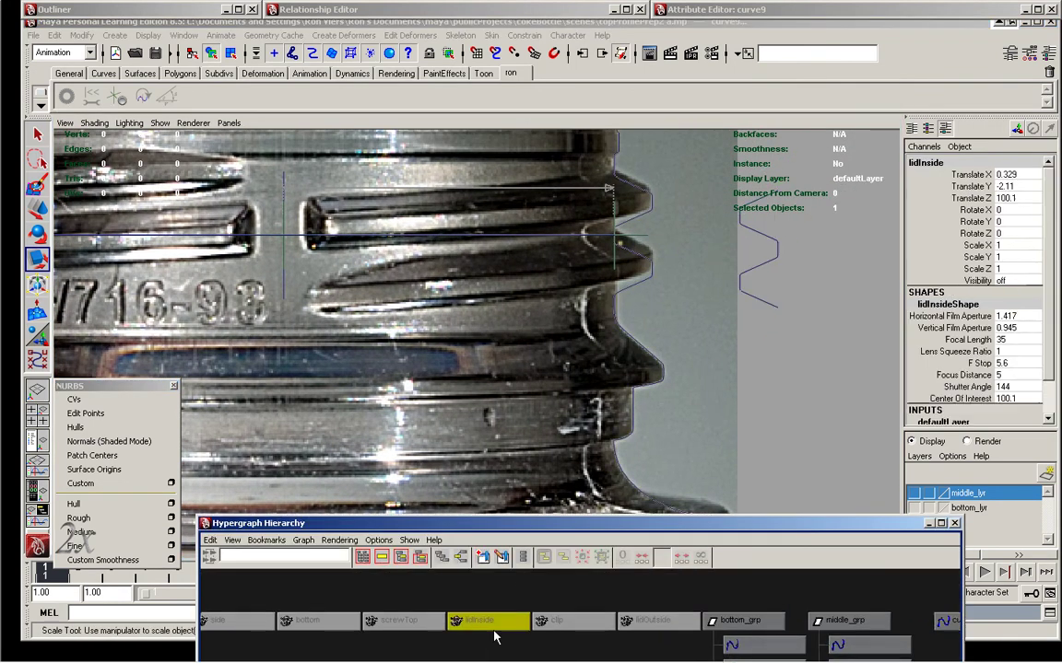
click(229, 123)
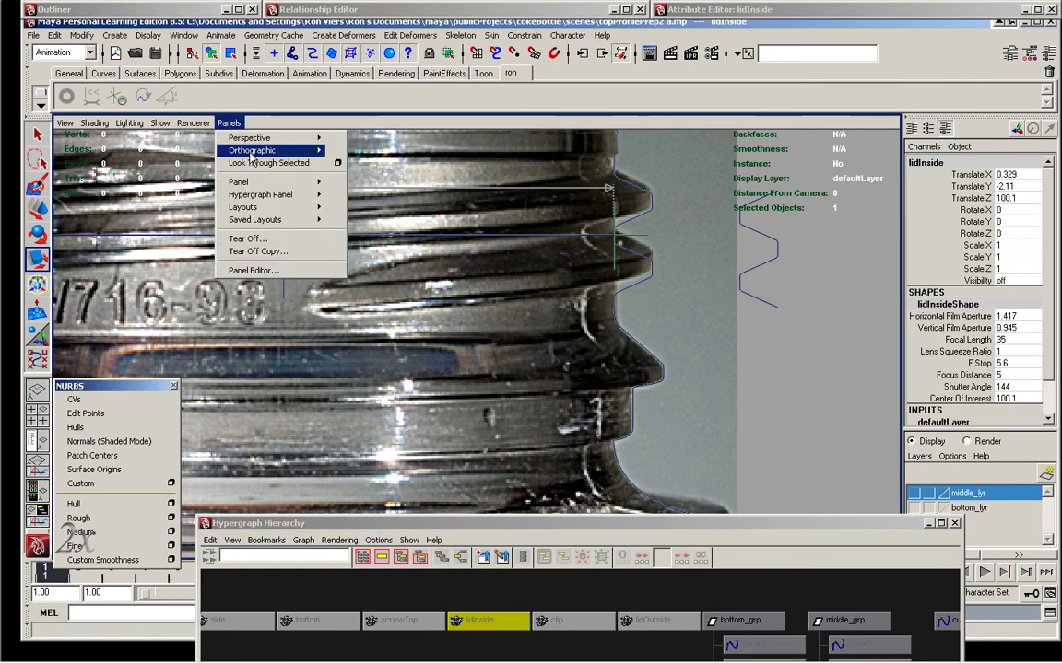
click(356, 195)
alt+middle_drag(579, 288, 659, 294)
drag(553, 522, 501, 651)
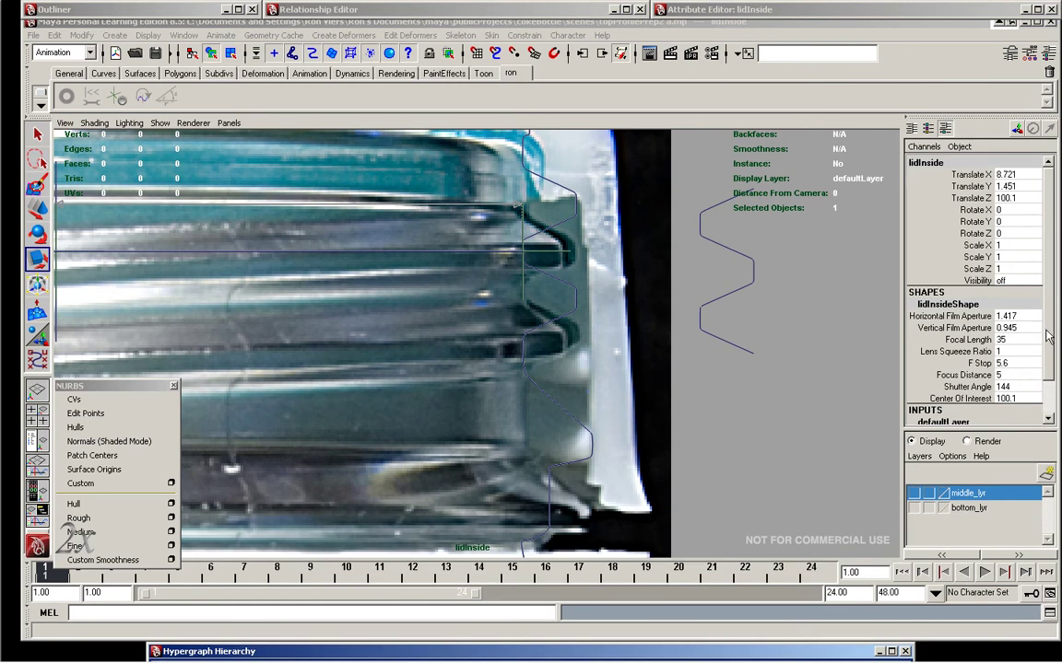
- Set imagePlane3's Center Y to 1.53 in the Channel Box
scroll(1047, 334, down, 3)
scroll(1014, 350, down, 5)
click(977, 360)
right_click(926, 367)
alt+middle_drag(698, 362, 848, 398)
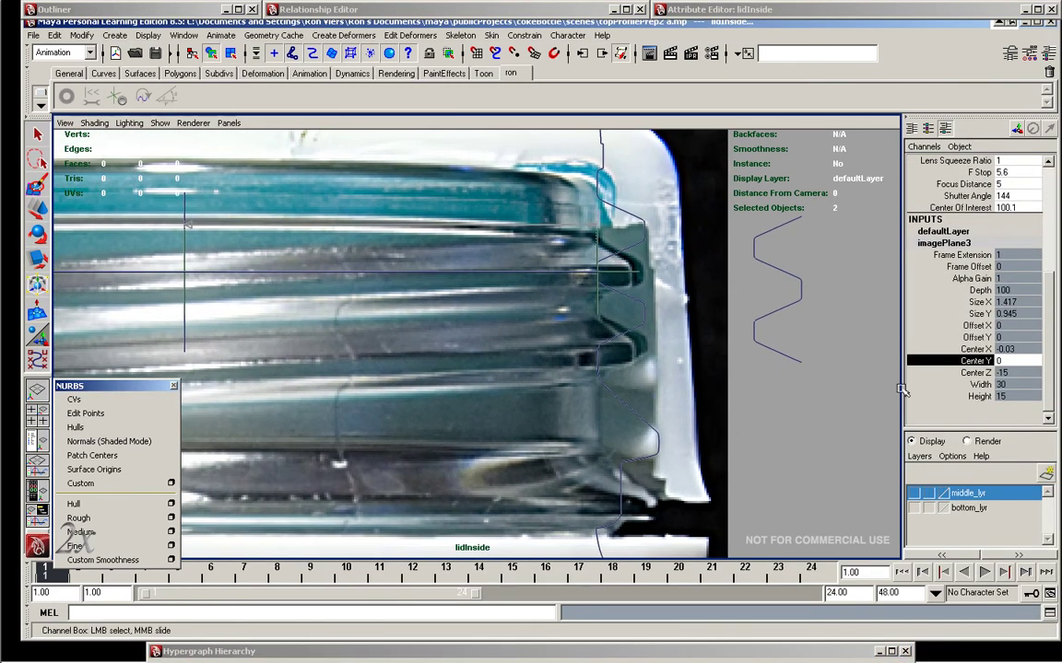
middle_drag(616, 414, 765, 422)
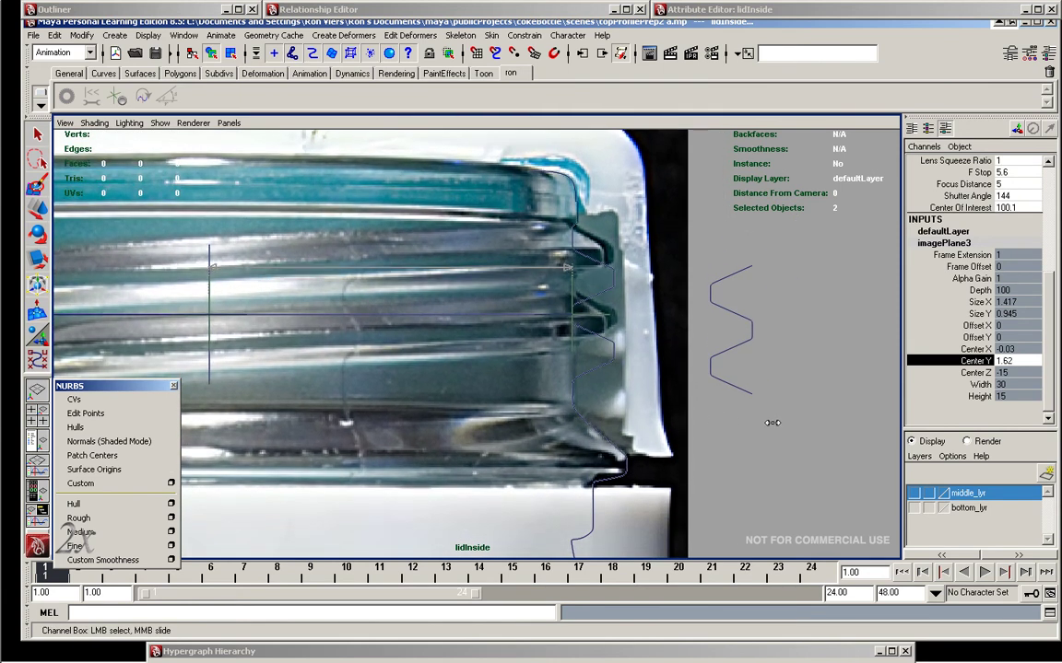
right_click(979, 367)
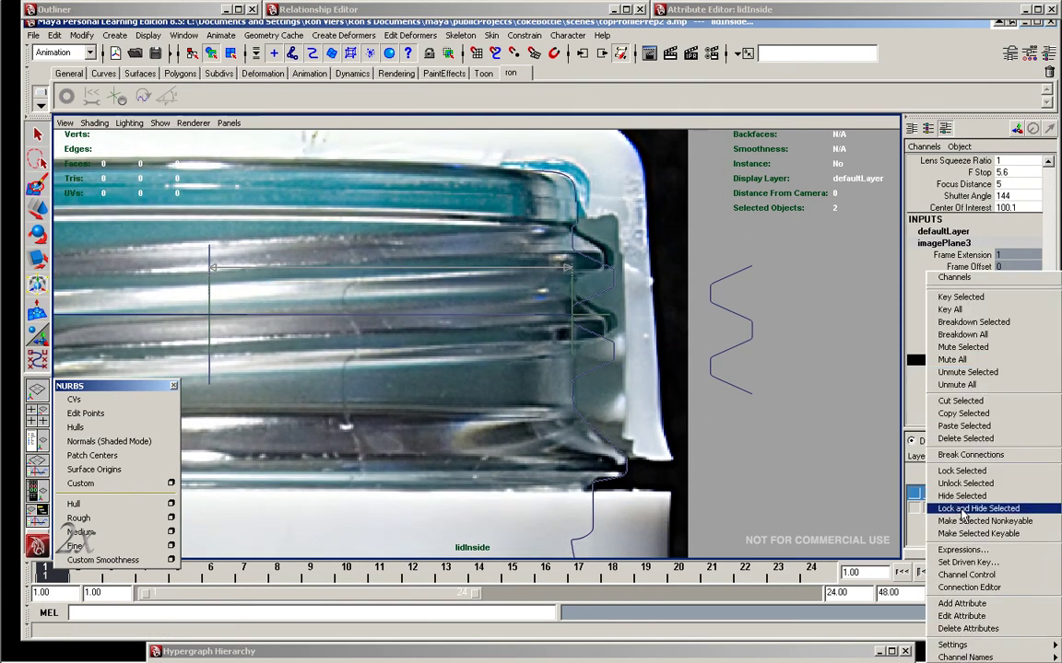
click(894, 449)
scroll(652, 296, up, 5)
key(space)
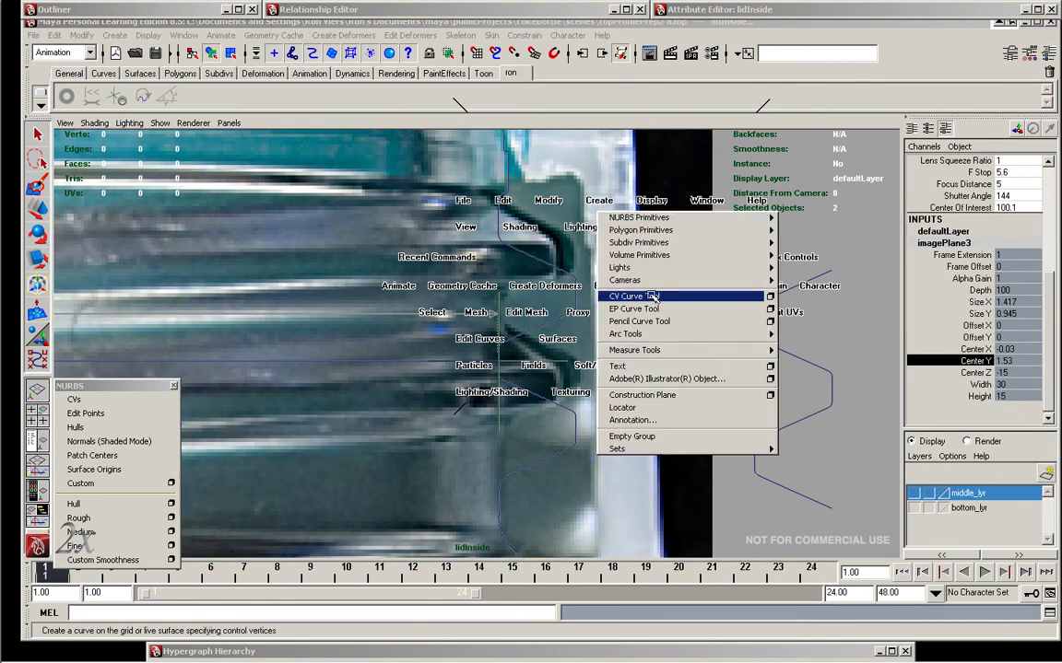
- Draw a CV curve along the lid's inner lip, inner wall and bottom corner
drag(616, 199, 676, 308)
scroll(608, 276, up, 3)
click(562, 247)
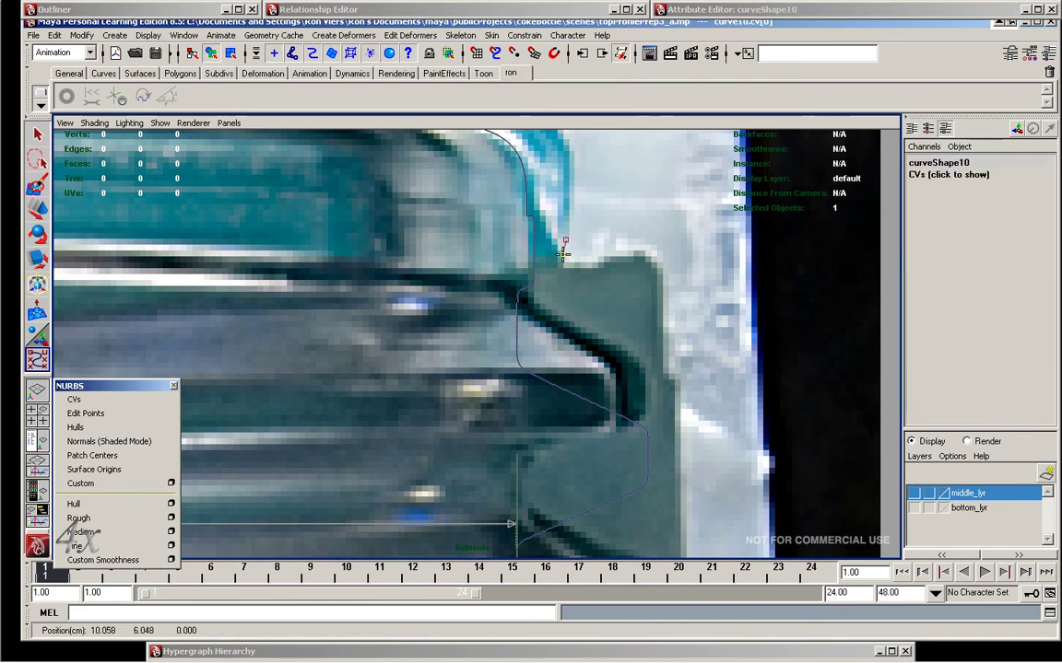
click(597, 264)
click(641, 254)
click(659, 276)
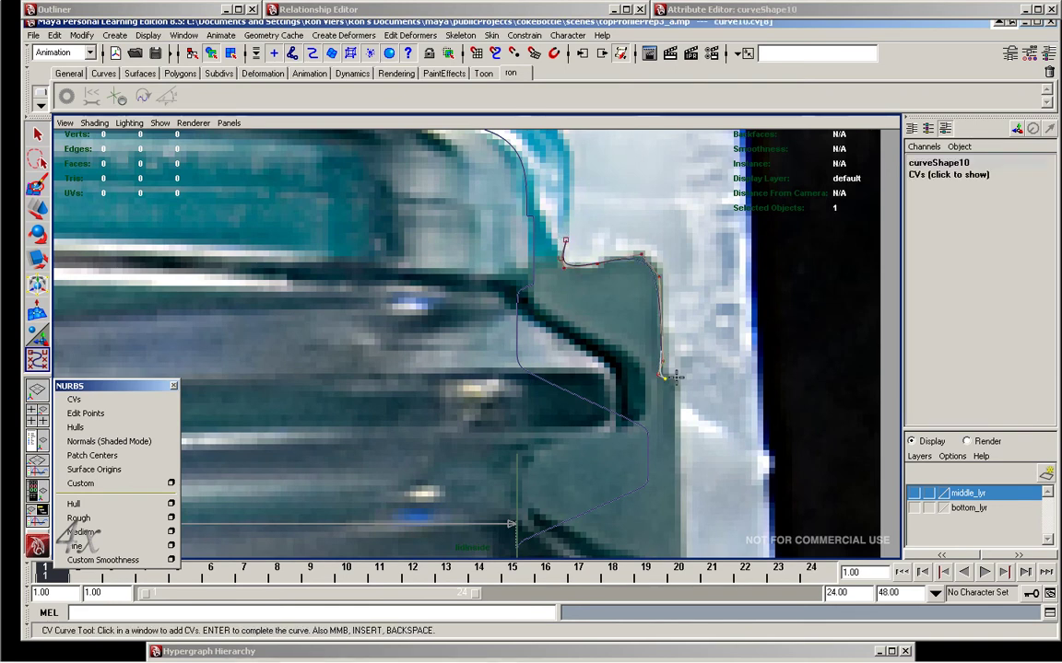
scroll(748, 391, up, 2)
click(660, 362)
click(657, 392)
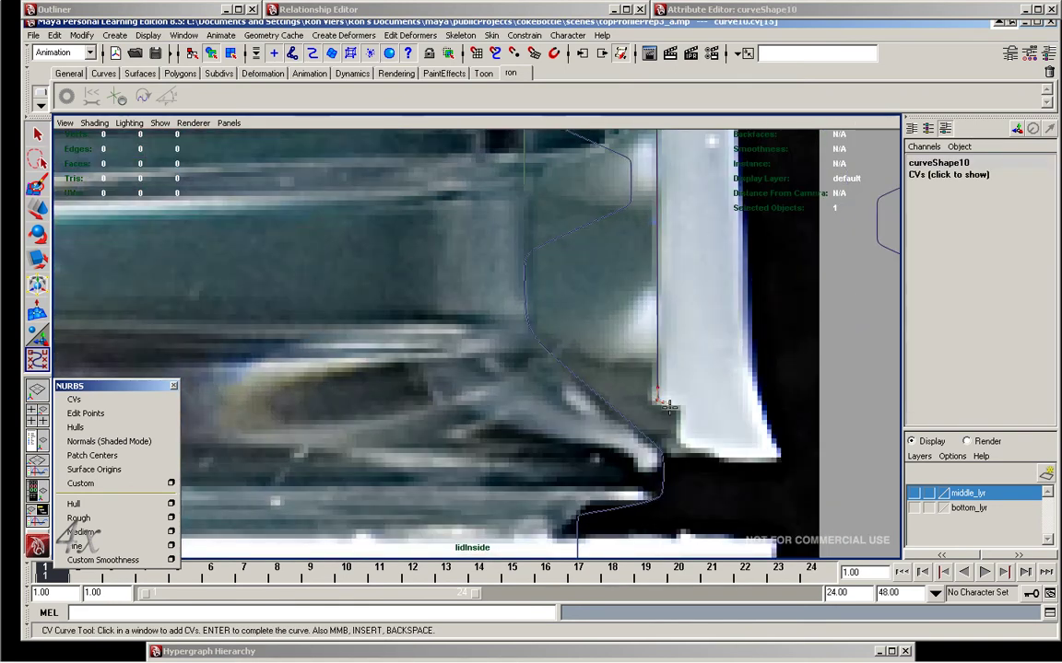
click(684, 424)
click(683, 443)
click(702, 450)
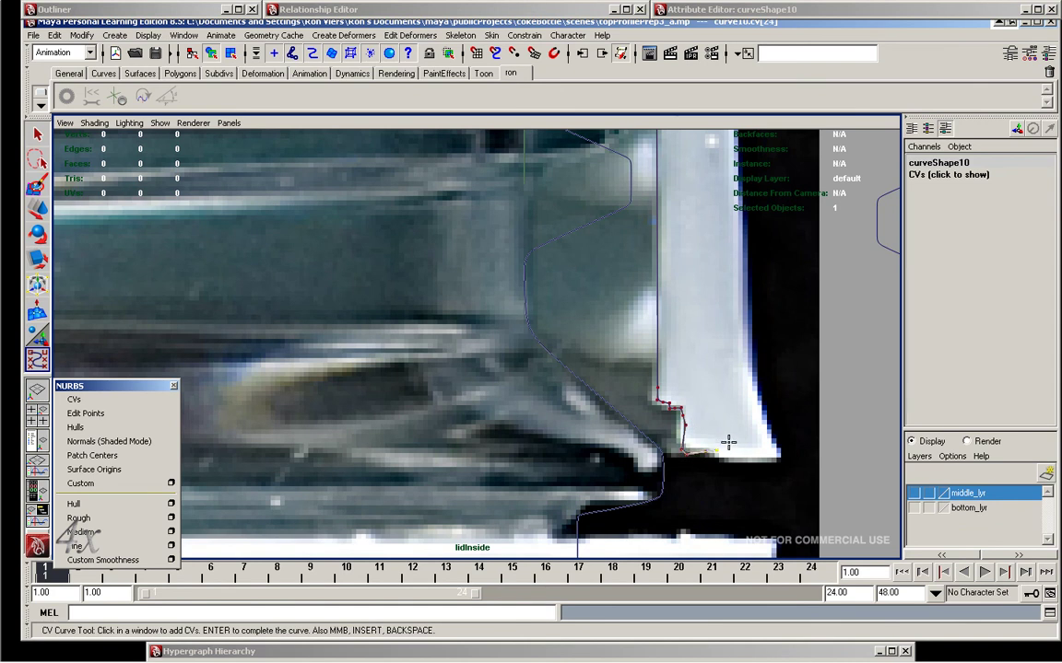
key(w)
- Move the curve's upper control points onto the lid edge in the reference image
alt+middle_drag(728, 439, 596, 361)
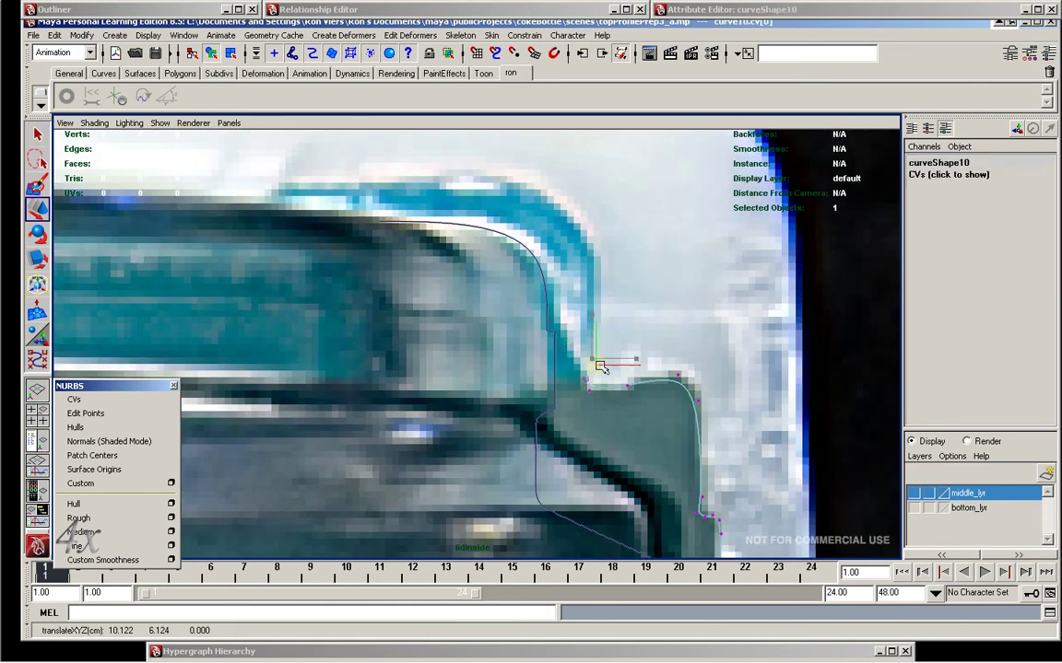
drag(593, 332, 587, 399)
key(Right)
key(Right)
key(Right)
mouse_move(738, 493)
alt+middle_down()
mouse_move(689, 392)
mouse_move(594, 249)
mouse_move(628, 339)
alt+middle_up()
mouse_move(627, 339)
mouse_down()
mouse_move(622, 398)
mouse_move(649, 351)
mouse_up()
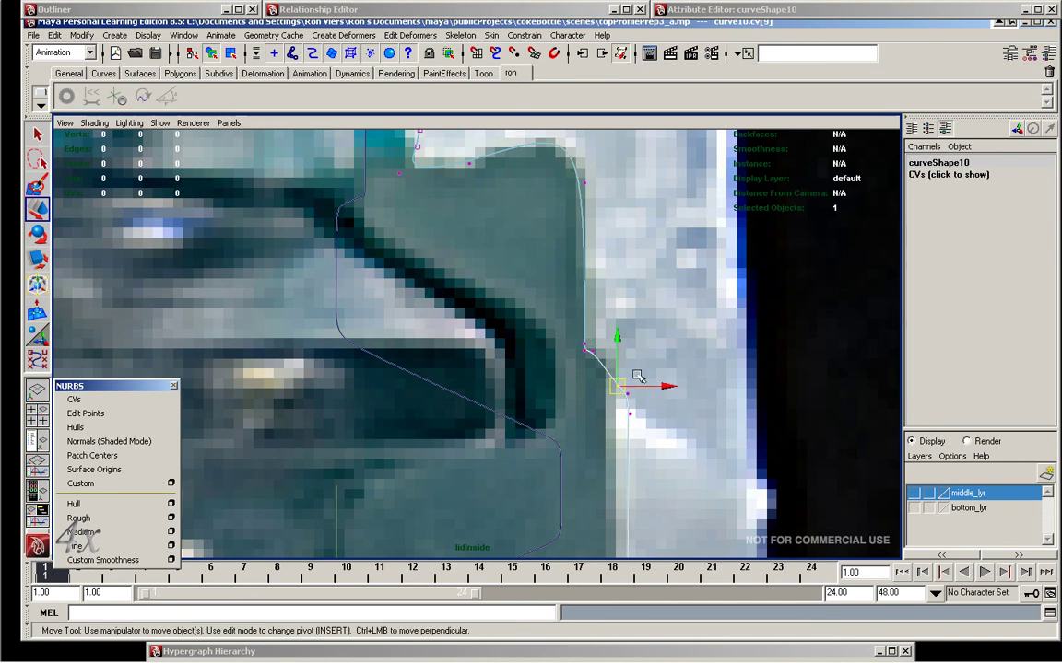
key(Right)
key(Right)
key(Right)
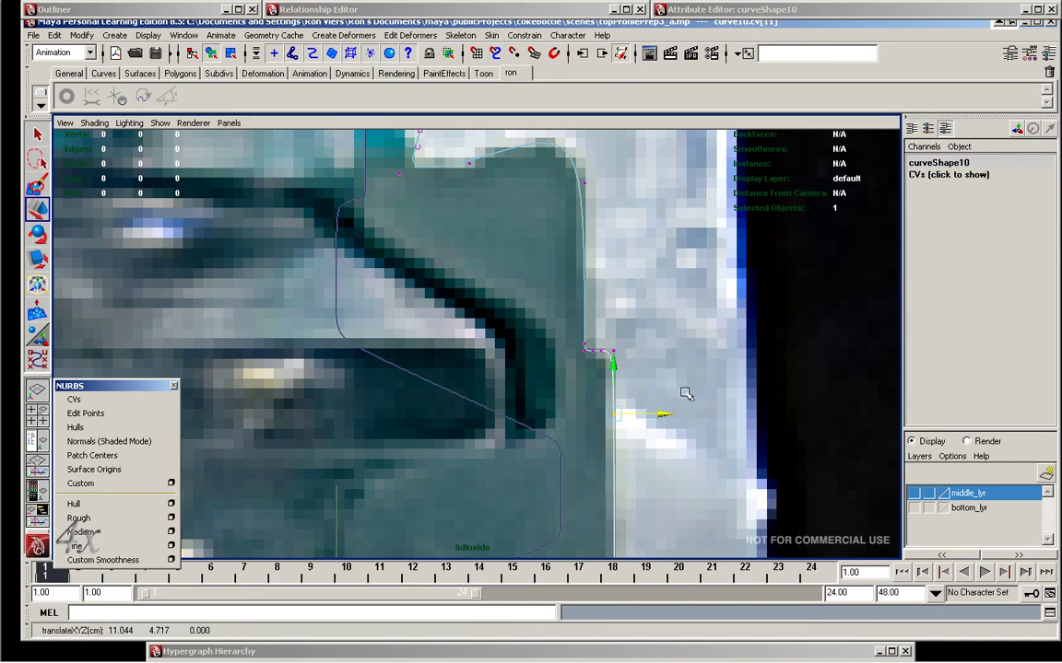
alt+right_drag(688, 391, 645, 304)
alt+middle_drag(645, 303, 582, 426)
key(Right)
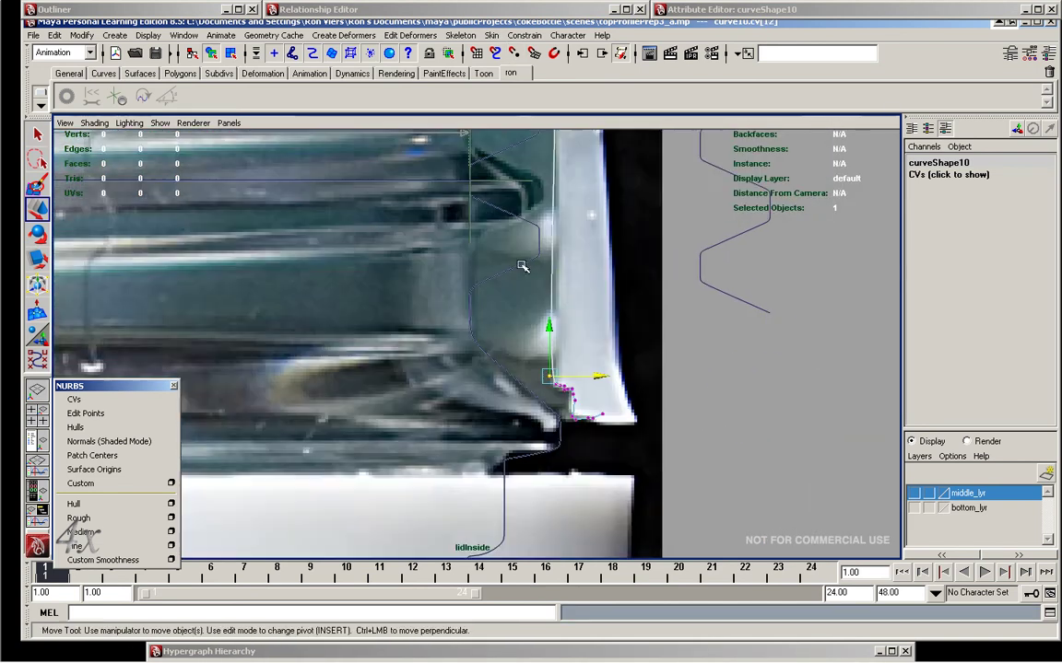
alt+right_drag(582, 425, 559, 414)
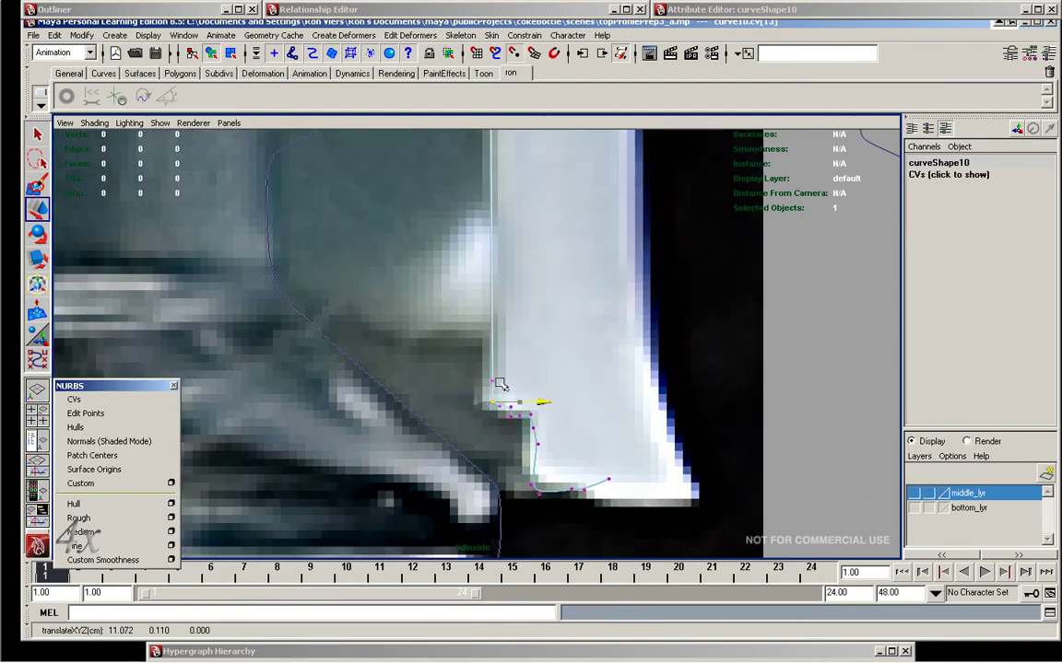
key(Right)
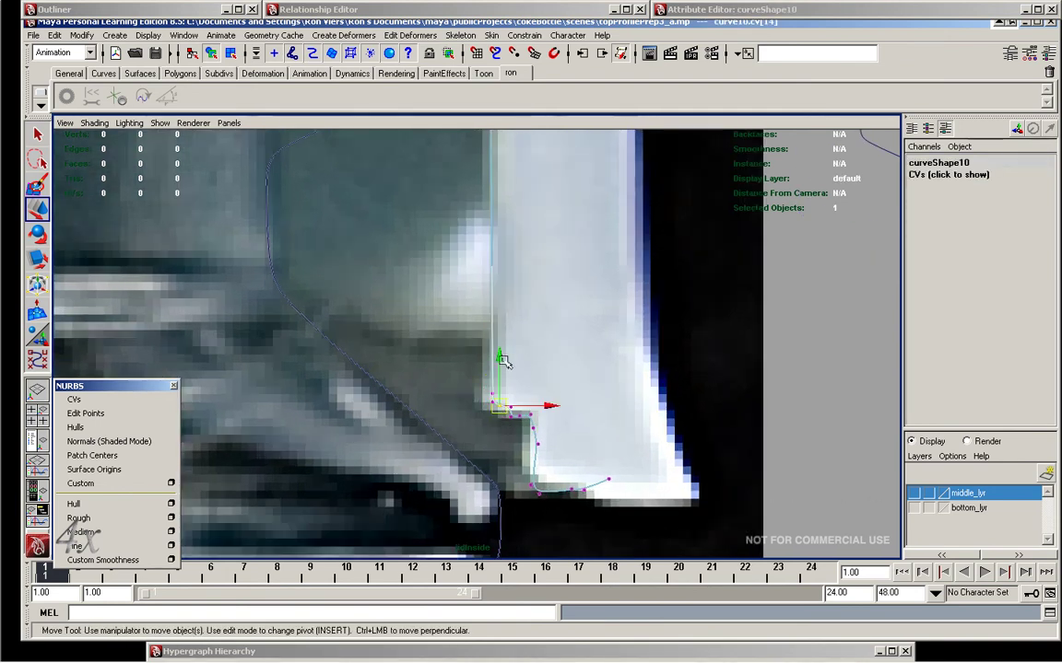
key(ctrl+z)
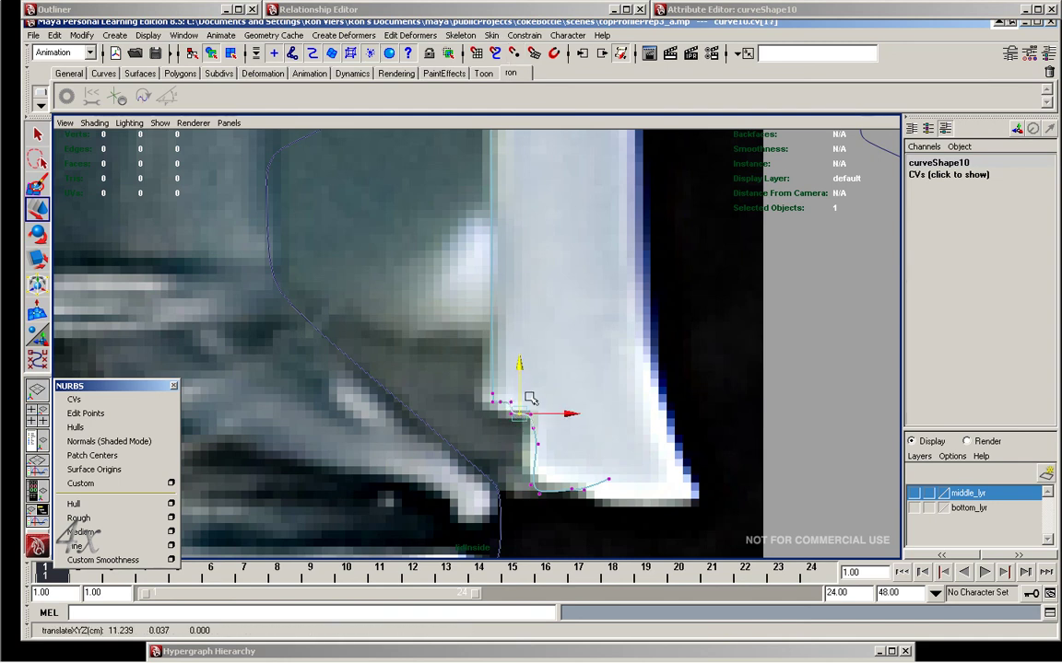
- Flatten the curve's end points along the lid's bottom edge
click(531, 412)
key(Right)
key(Right)
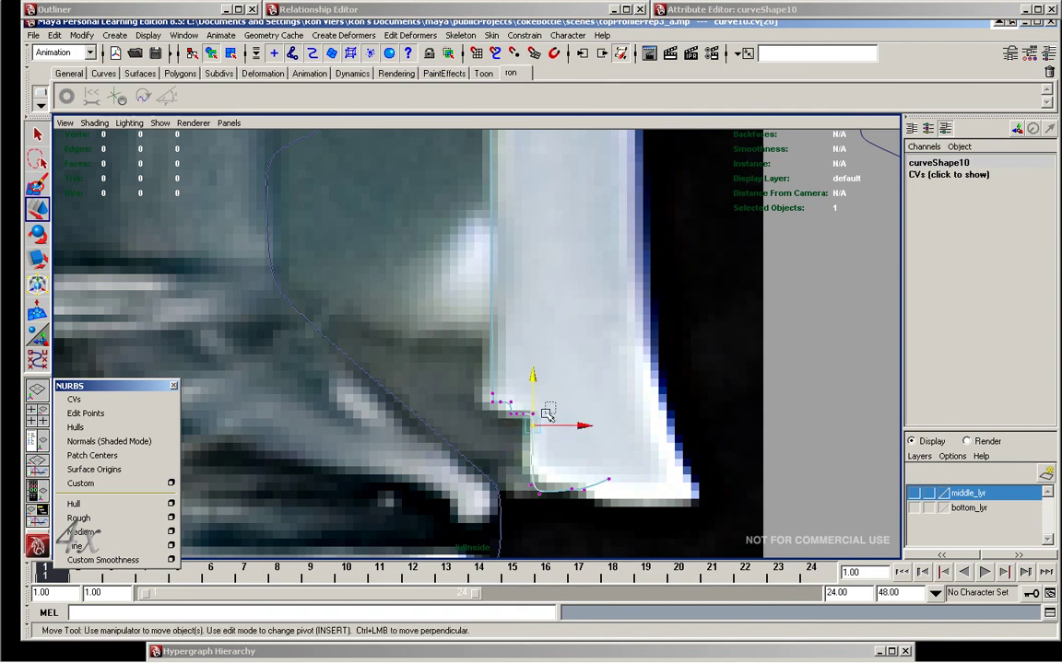
key(Right)
click(535, 415)
click(551, 419)
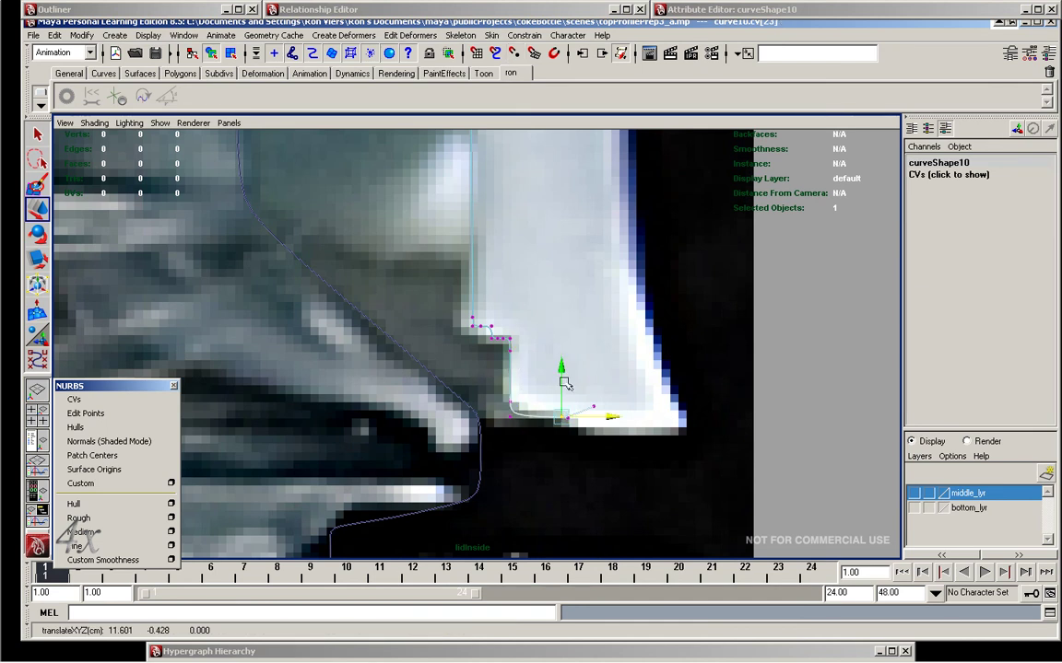
drag(594, 407, 597, 417)
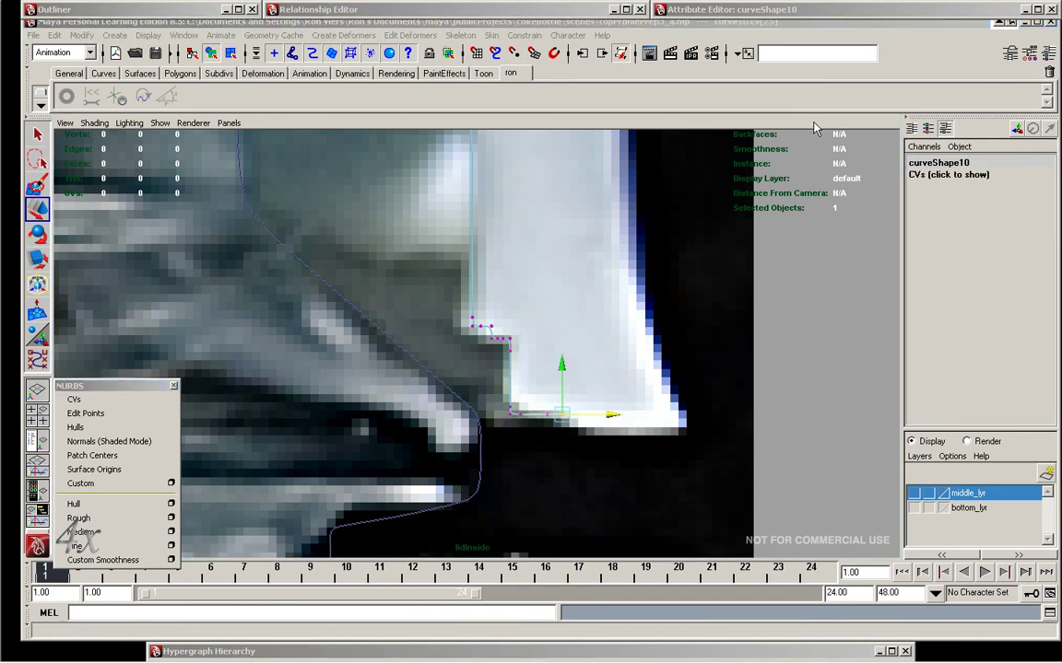
scroll(516, 261, down, 3)
scroll(559, 349, down, 3)
scroll(559, 349, up, 3)
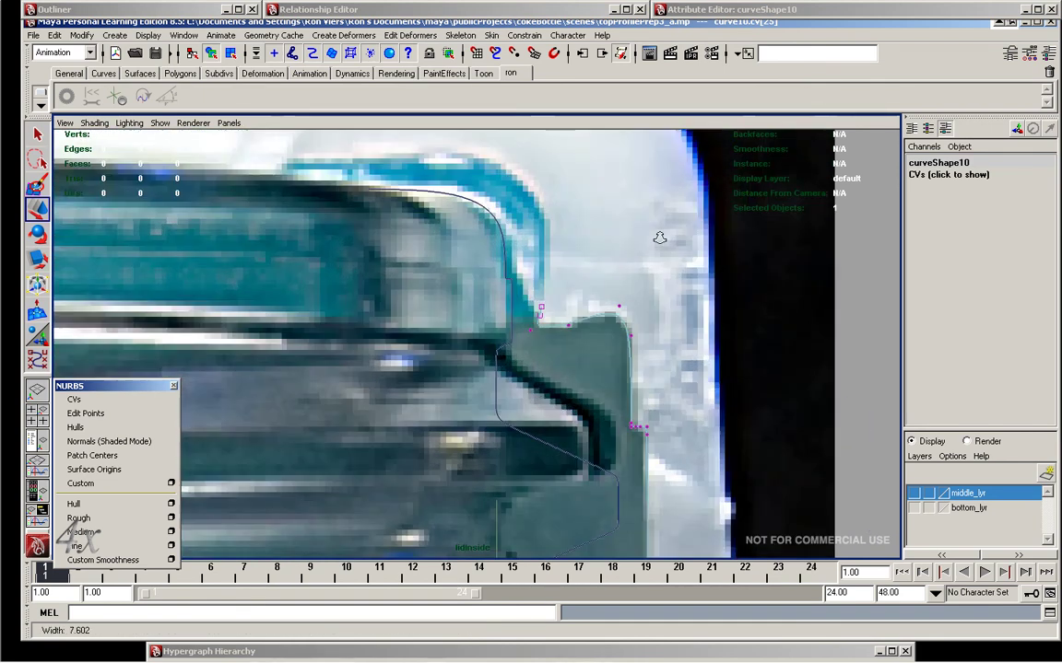
- Start a second curve at the lid's top and select one of its control points
key(space)
click(542, 311)
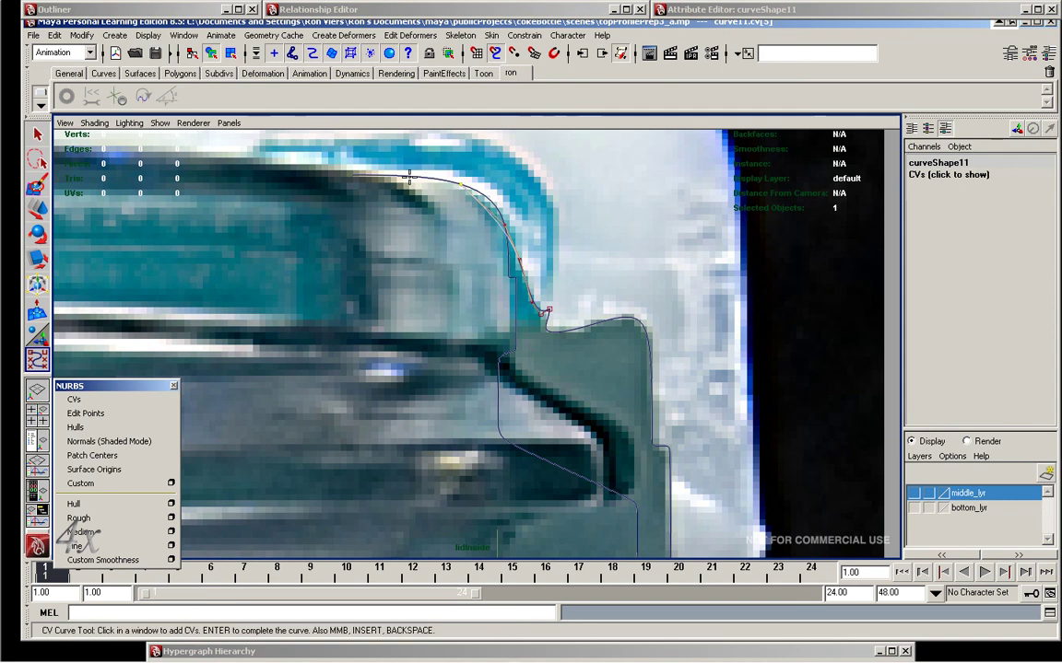
key(q)
click(73, 399)
click(468, 184)
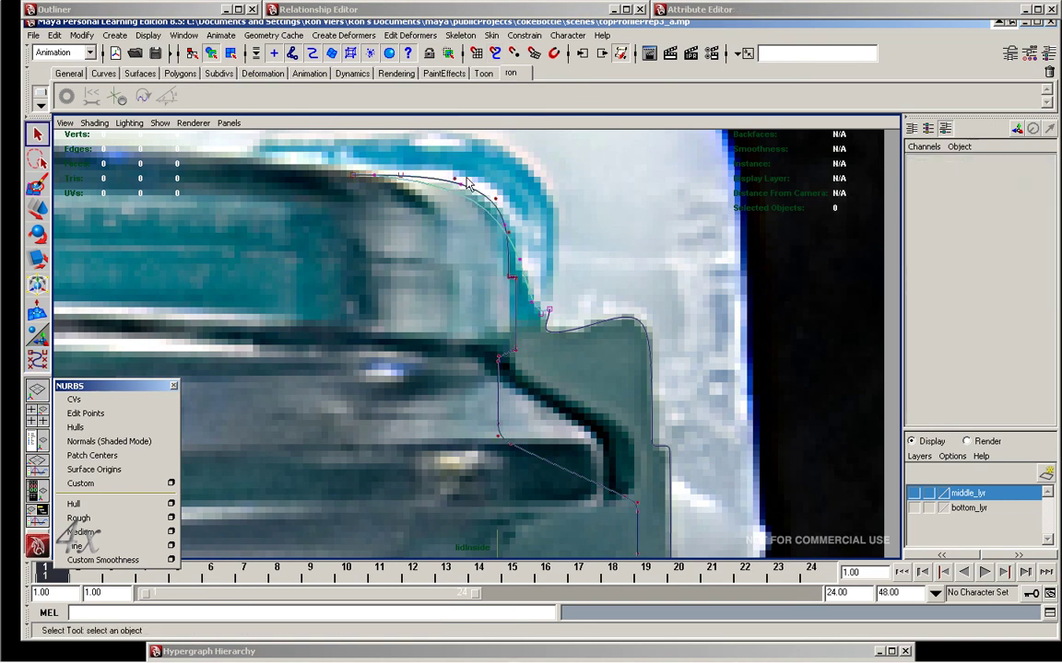
click(494, 197)
key(w)
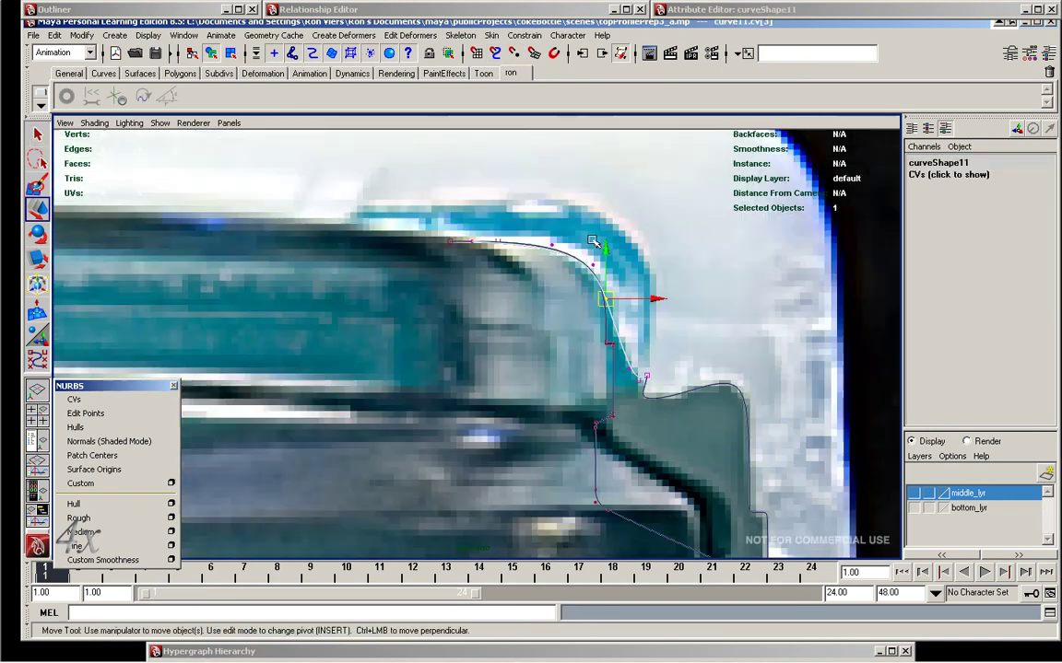
scroll(528, 236, down, 1)
scroll(527, 212, down, 1)
- Extend the second curve with Add Points Tool, adding three points across the lid top
key(space)
click(390, 587)
alt+middle_drag(277, 263, 481, 267)
click(478, 286)
click(385, 291)
click(367, 406)
key(Return)
- Drag the new points flat along the lid's top edge and into its corner
key(w)
drag(388, 438, 383, 251)
click(479, 286)
drag(478, 285, 562, 287)
click(668, 279)
drag(672, 230, 593, 244)
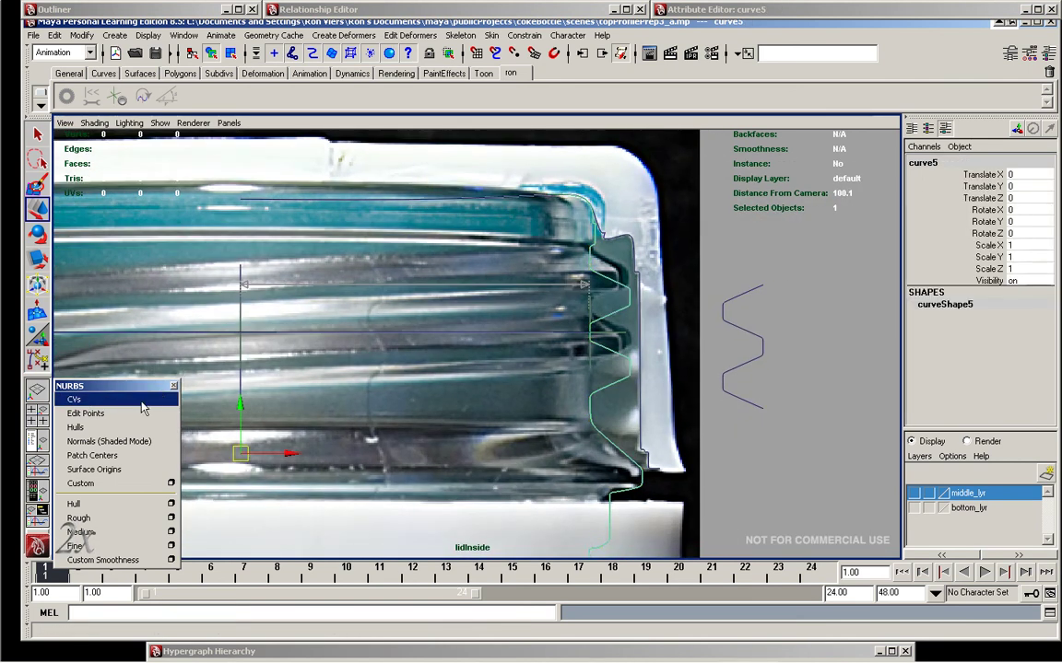
- Move thread curve curve9 onto the lid's inner threads, at X 1.389, Y 0.839
click(143, 405)
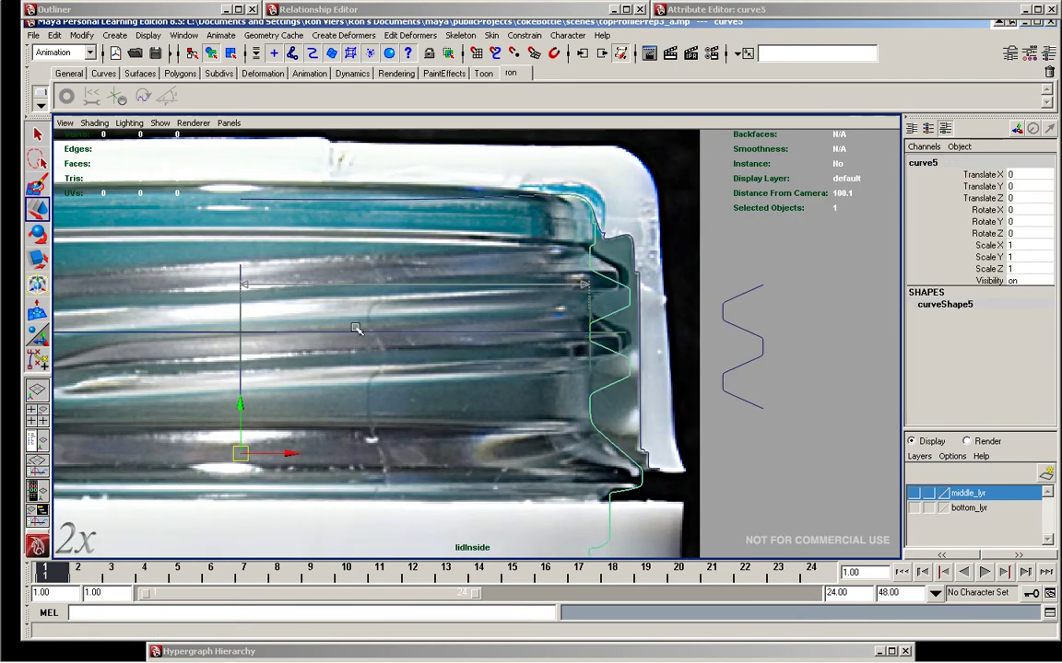
scroll(675, 236, down, 2)
right_click(705, 239)
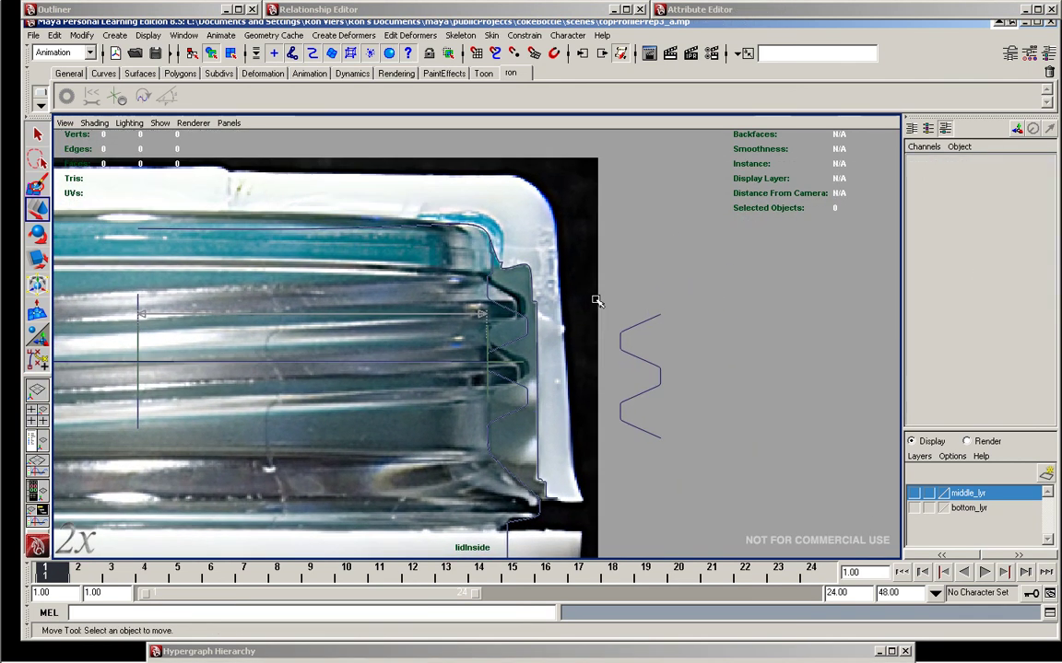
click(635, 350)
middle_drag(521, 304, 514, 316)
drag(516, 314, 567, 318)
mouse_move(567, 318)
alt+right_down()
mouse_move(635, 229)
mouse_move(675, 264)
alt+right_up()
key(q)
key(w)
middle_drag(656, 259, 547, 342)
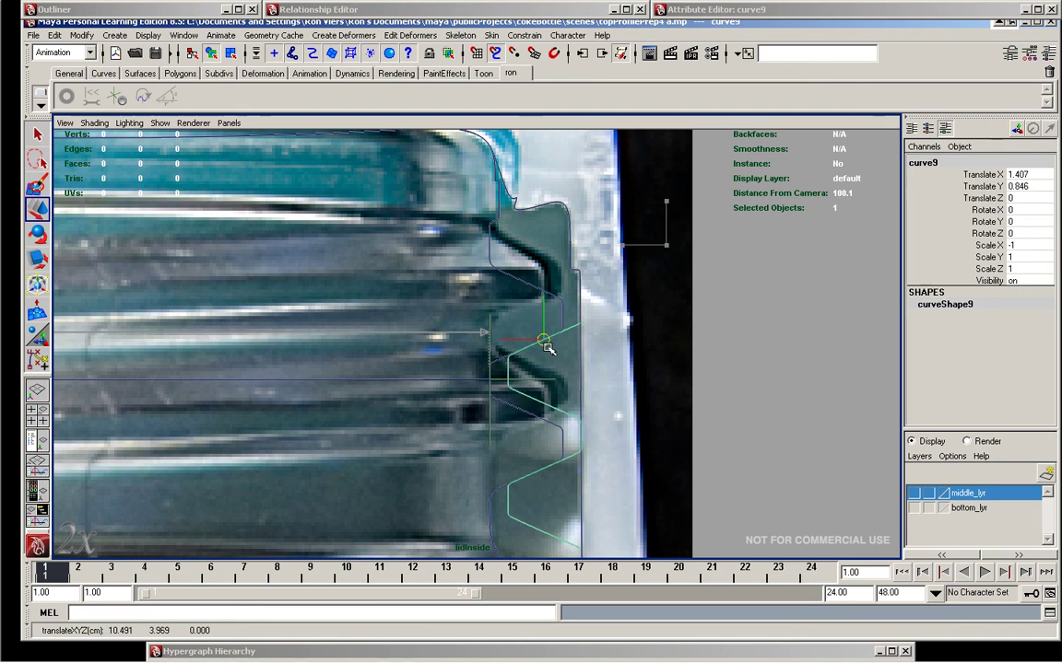
- Tear off the Display > NURBS panel, frame the threads, and switch to the EP Curve Tool
click(150, 36)
mouse_move(158, 189)
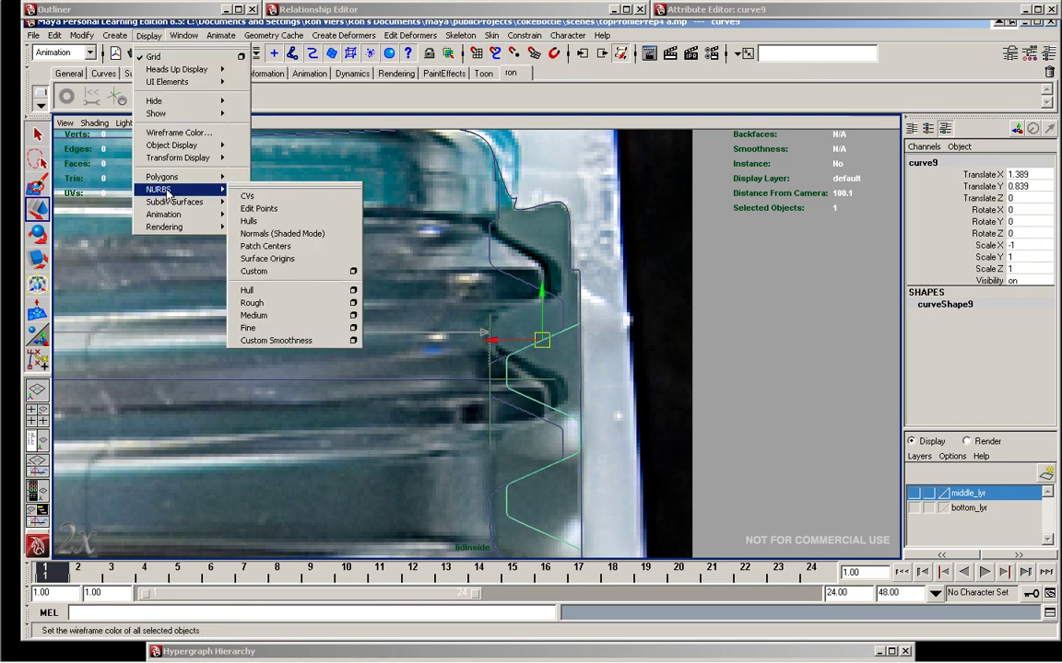
click(296, 190)
drag(340, 191, 110, 383)
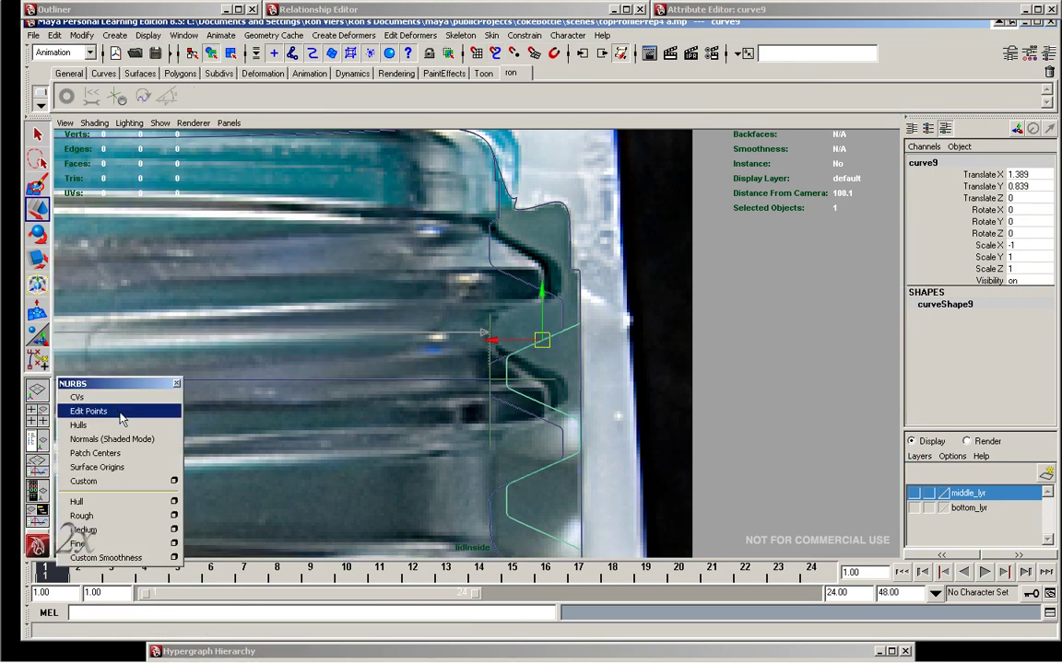
alt+middle_drag(514, 301, 454, 246)
alt+right_drag(453, 246, 566, 279)
key(space)
drag(550, 220, 553, 329)
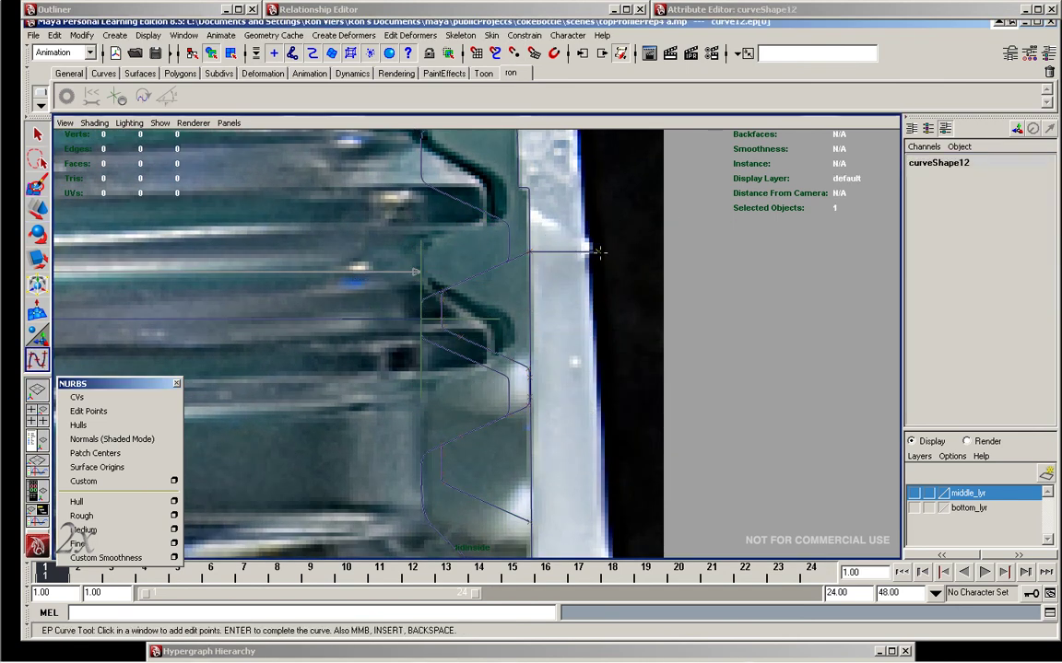